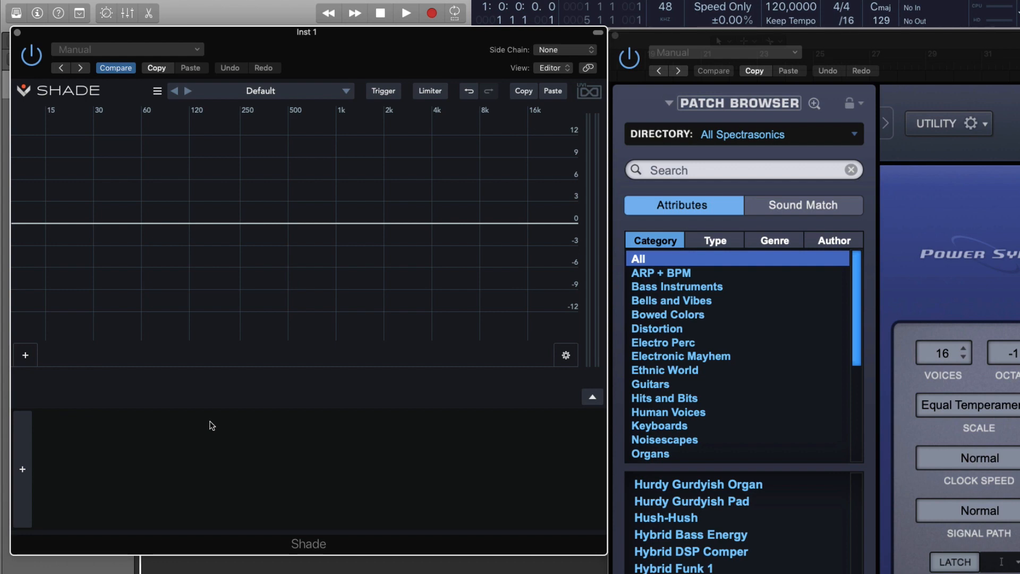
Add a Resonant Low Pass filter to the empty filter display
{"action": "left_click", "coordinate": [28, 357]}
{"action": "left_click", "coordinate": [285, 418]}
{"action": "left_click", "coordinate": [29, 356]}
{"action": "mouse_move", "coordinate": [71, 364]}
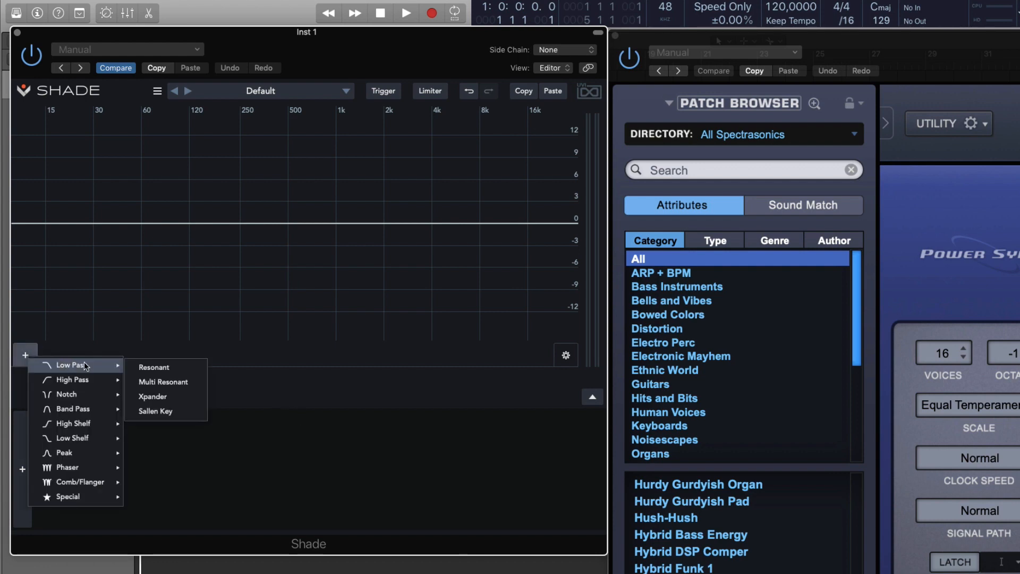
{"action": "left_click", "coordinate": [151, 367]}
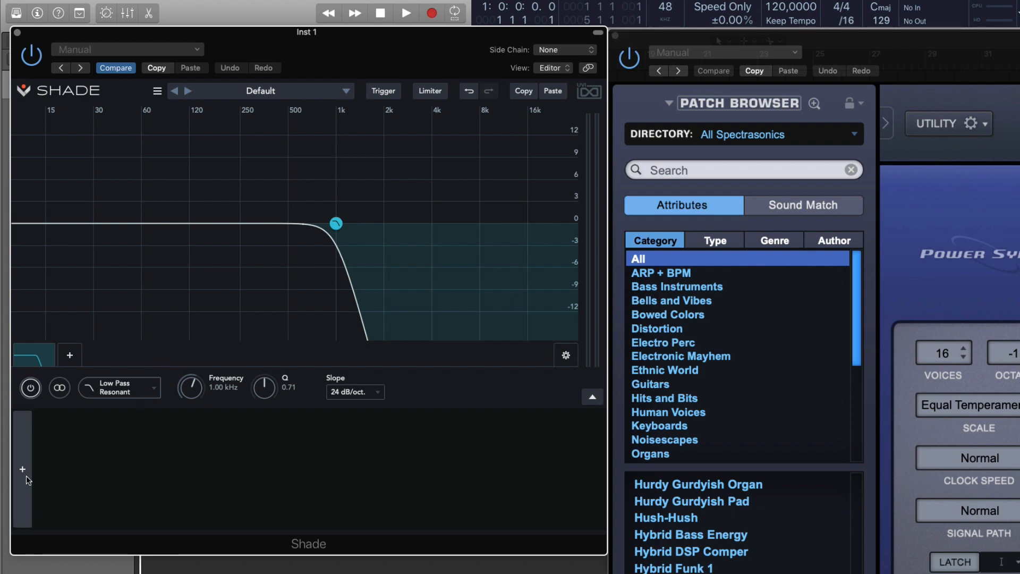
{"action": "left_click", "coordinate": [20, 497]}
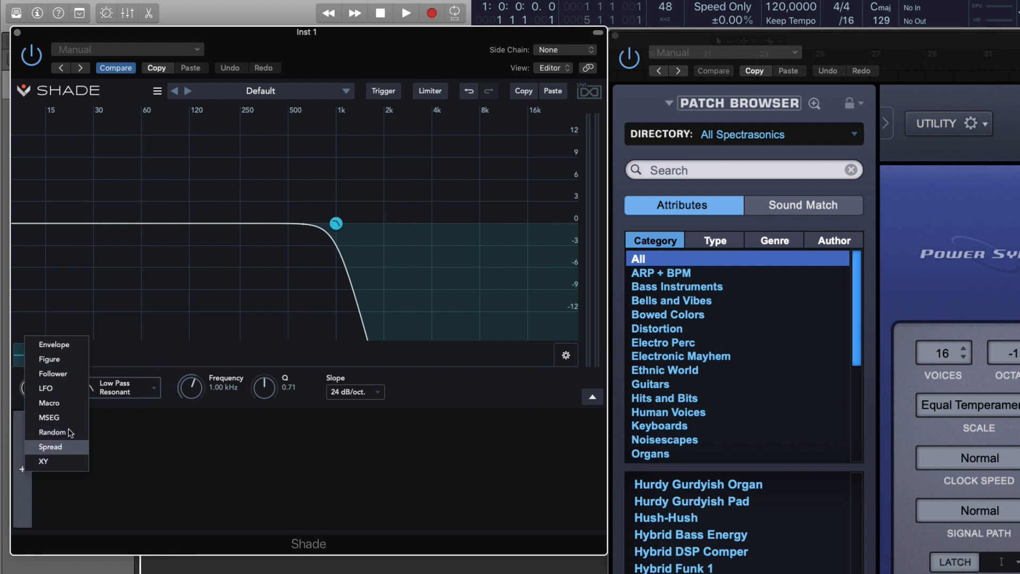
{"action": "left_click", "coordinate": [224, 462]}
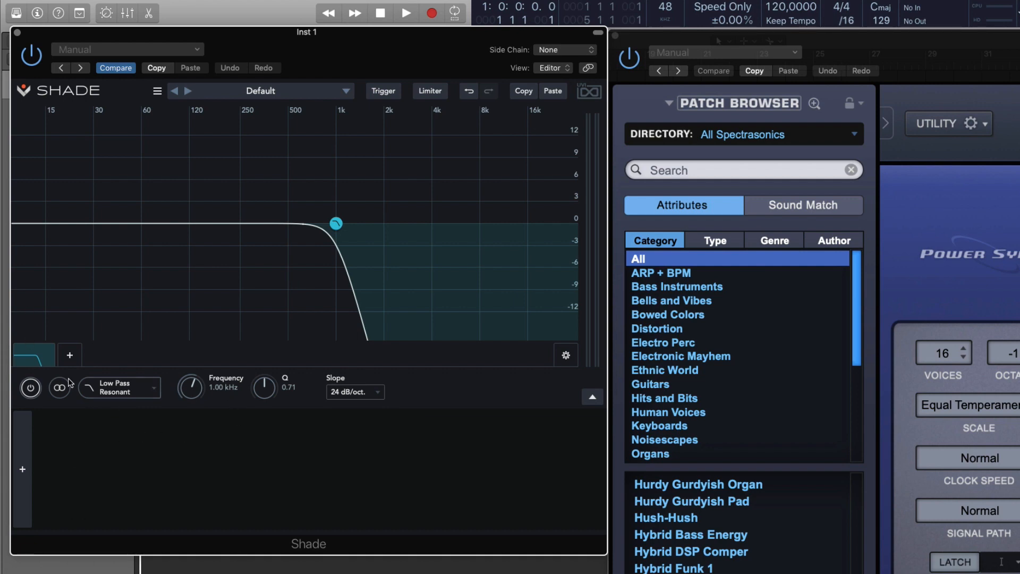
{"action": "left_click", "coordinate": [85, 386]}
{"action": "key", "text": "Escape"}
{"action": "left_click", "coordinate": [22, 468]}
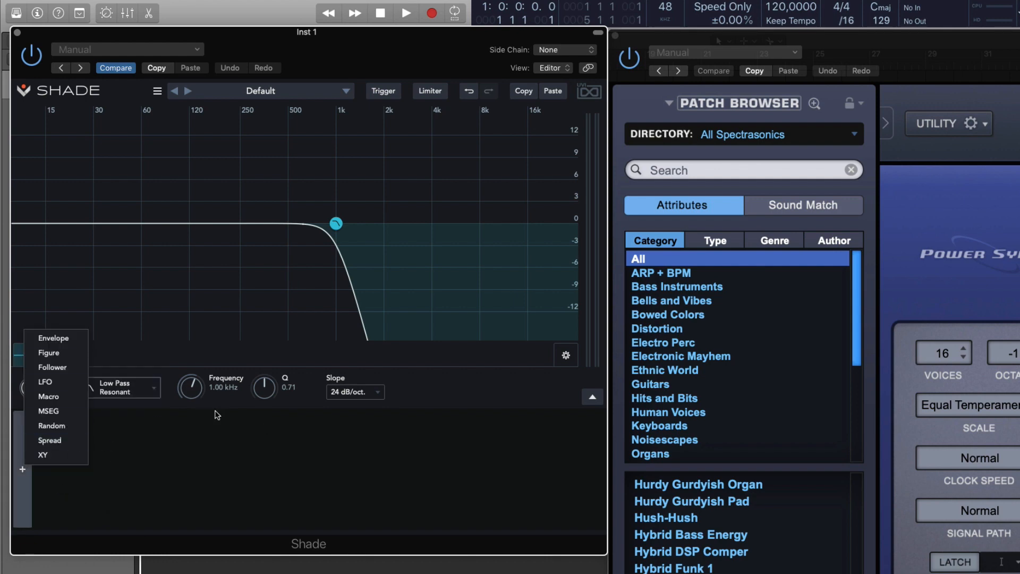
{"action": "left_click", "coordinate": [327, 498]}
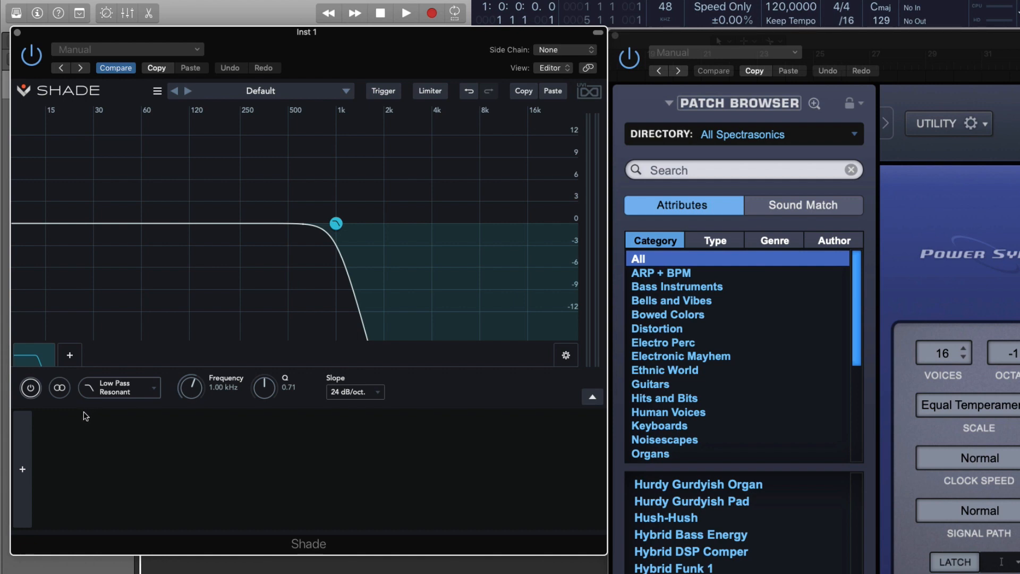
Add an Envelope modulator and assign it to the low pass filter's Frequency
{"action": "left_click", "coordinate": [23, 449]}
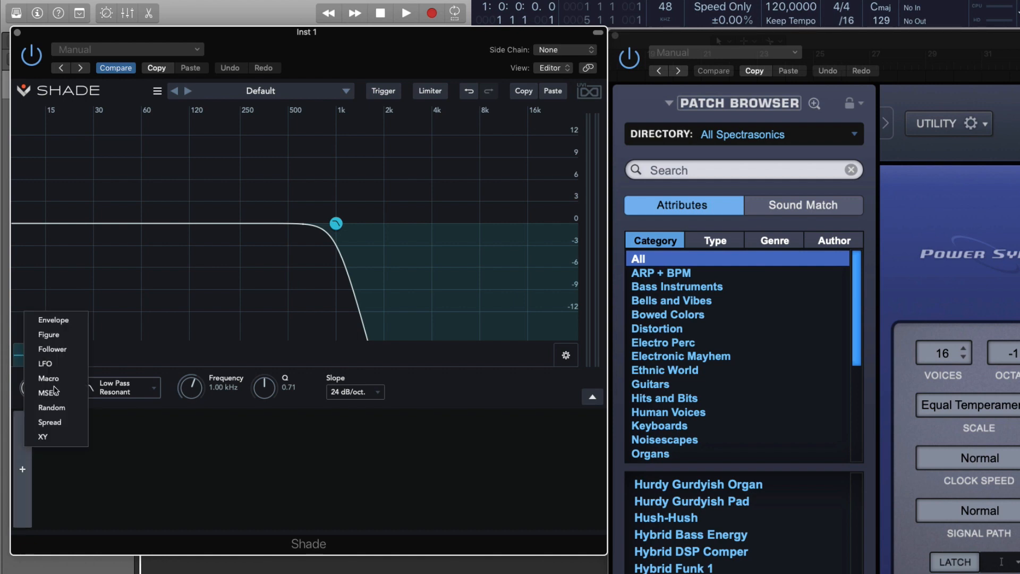
{"action": "left_click", "coordinate": [66, 321]}
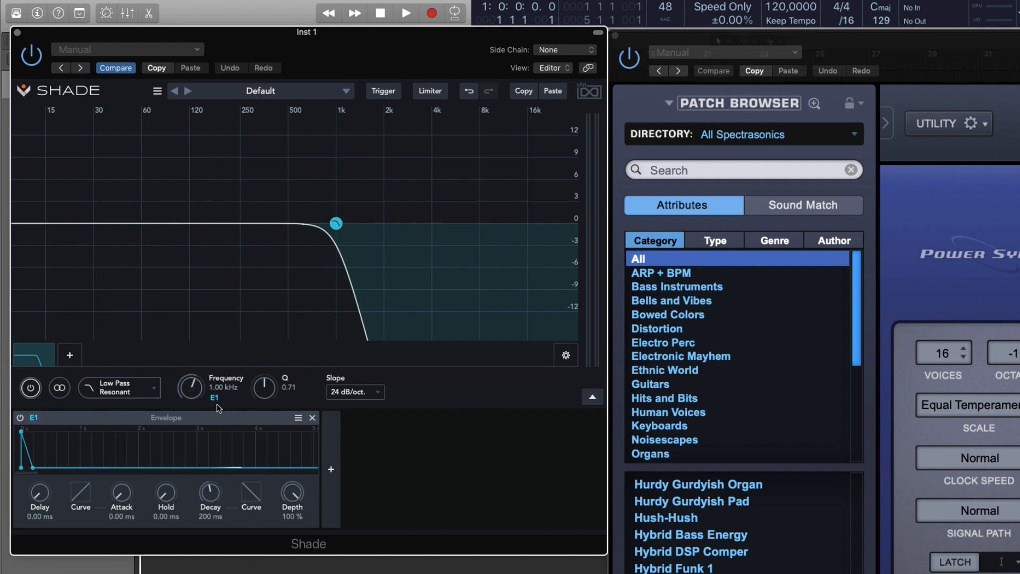
Add an LFO modulator beside the envelope and assign it to the low pass filter's Q
{"action": "left_click", "coordinate": [331, 469]}
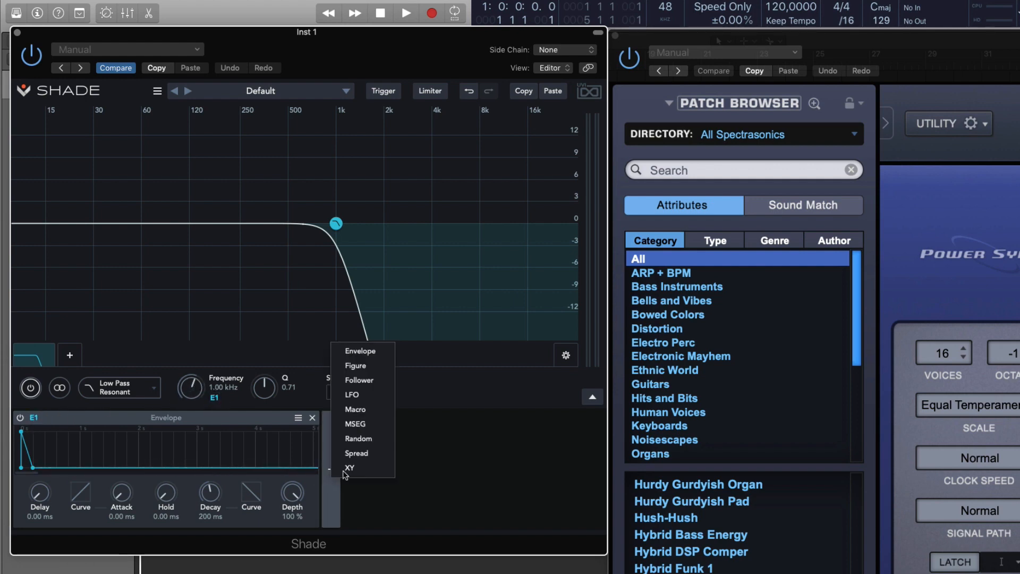
{"action": "left_click", "coordinate": [361, 394]}
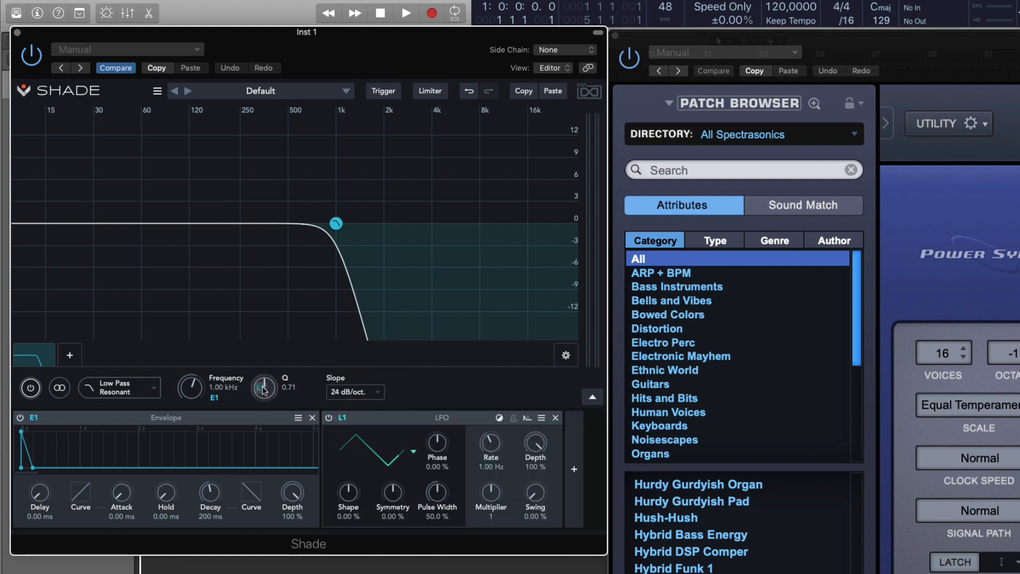
{"action": "left_click_drag", "start_coordinate": [263, 389], "coordinate": [264, 391]}
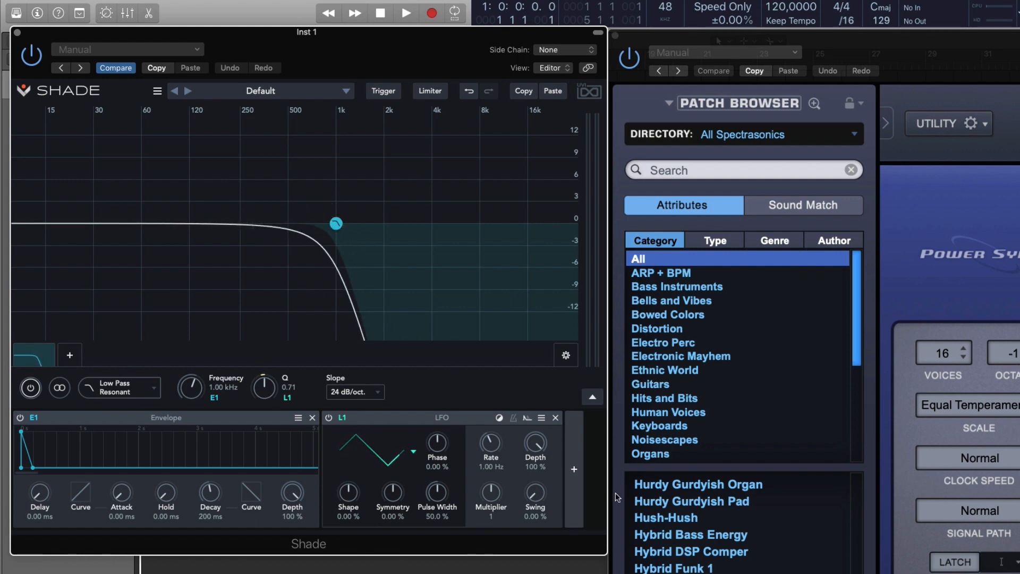
{"action": "left_click", "coordinate": [577, 472]}
{"action": "left_click", "coordinate": [91, 348]}
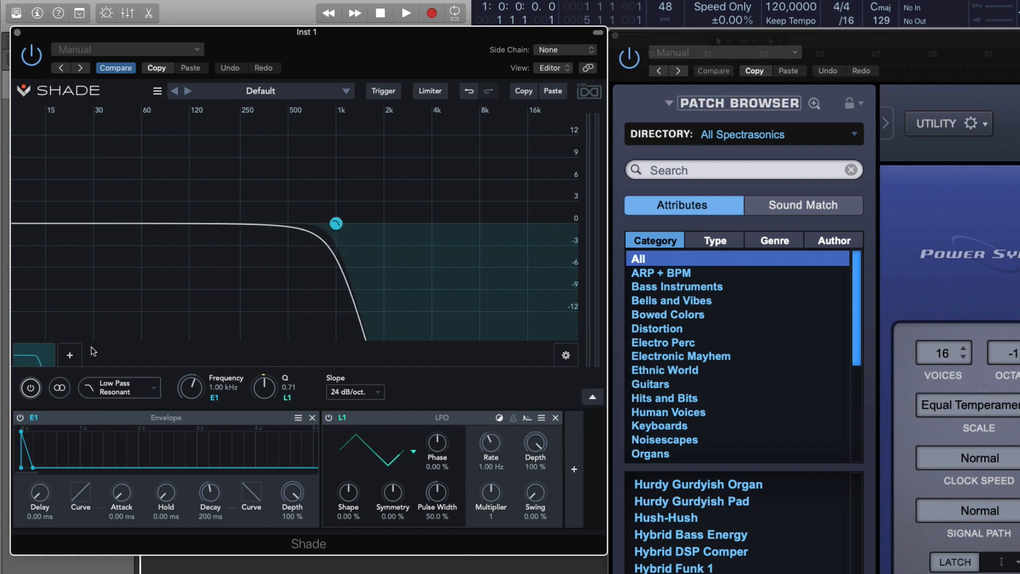
{"action": "left_click", "coordinate": [120, 388]}
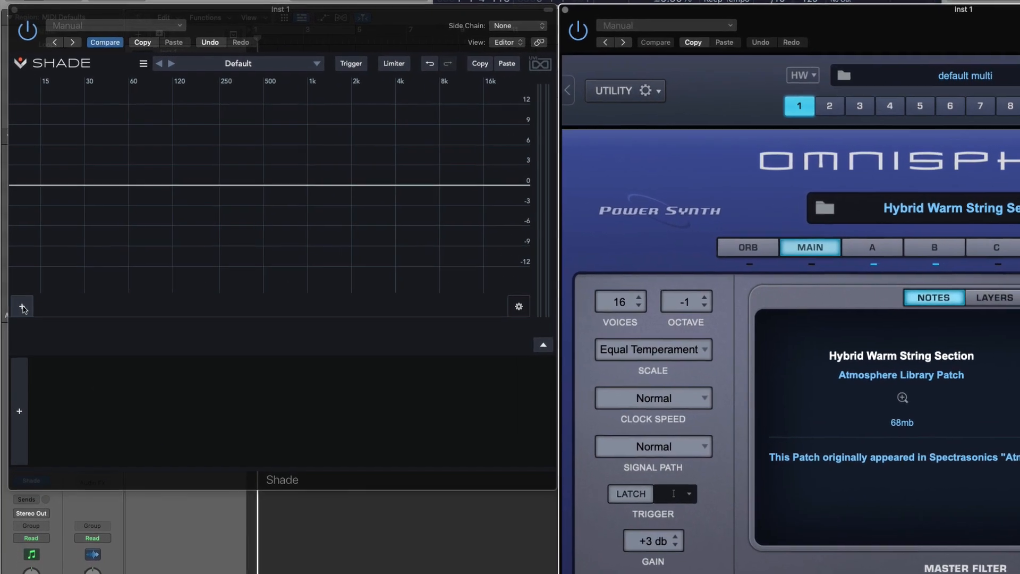
Add a Resonant Band Pass filter to the empty filter display
{"action": "left_click", "coordinate": [22, 308]}
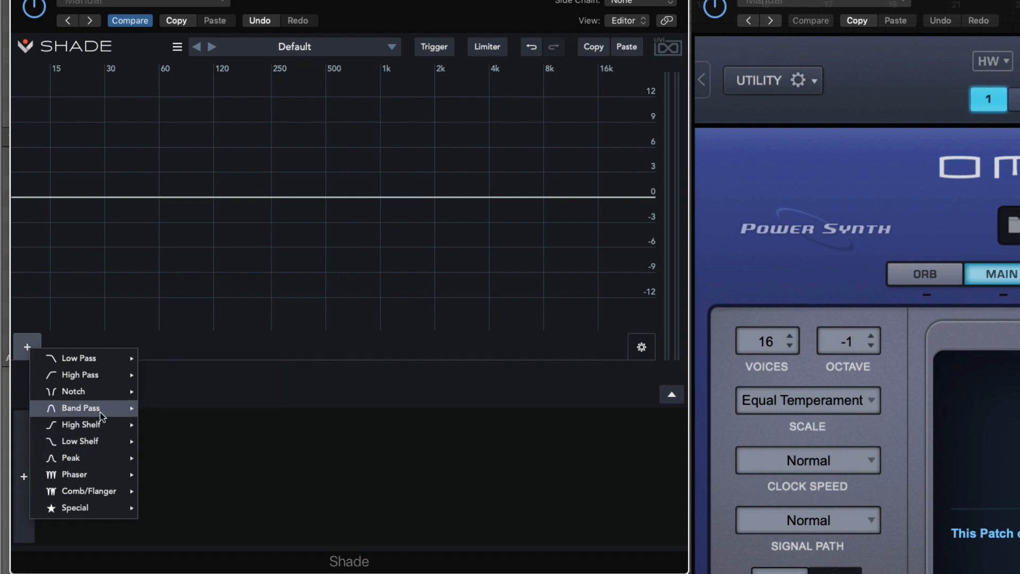
{"action": "mouse_move", "coordinate": [101, 411]}
{"action": "left_click", "coordinate": [171, 391]}
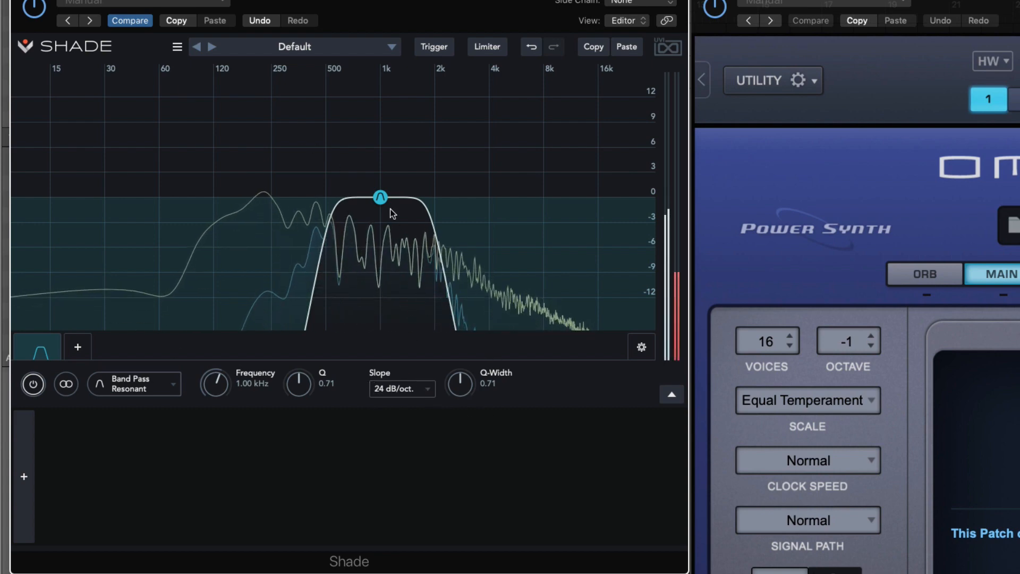
Move the band pass filter to a frequency of about 592 Hz with a Q of about 0.89
{"action": "left_click_drag", "start_coordinate": [388, 203], "coordinate": [341, 198]}
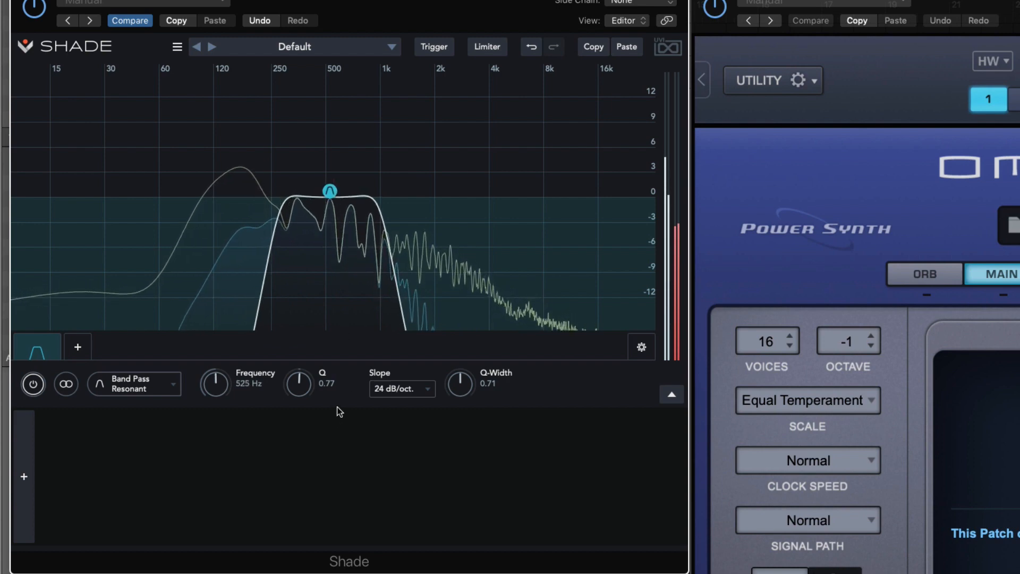
{"action": "left_click_drag", "start_coordinate": [310, 391], "coordinate": [315, 190]}
{"action": "left_click_drag", "start_coordinate": [308, 397], "coordinate": [220, 384]}
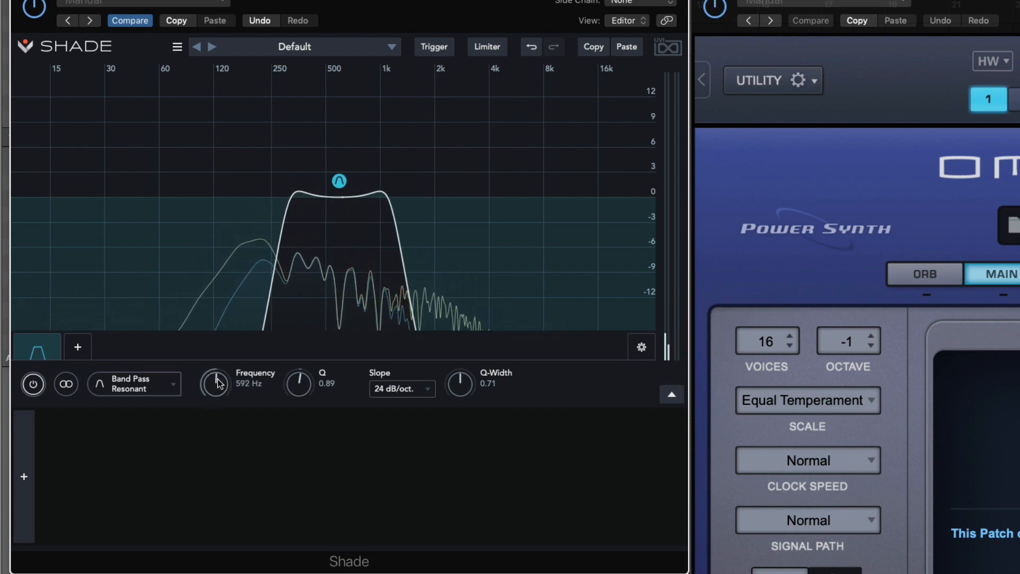
Set the band pass slope to 12 dB/oct. and widen the band to a Q-Width of 0.26 during playback
{"action": "left_click", "coordinate": [393, 388]}
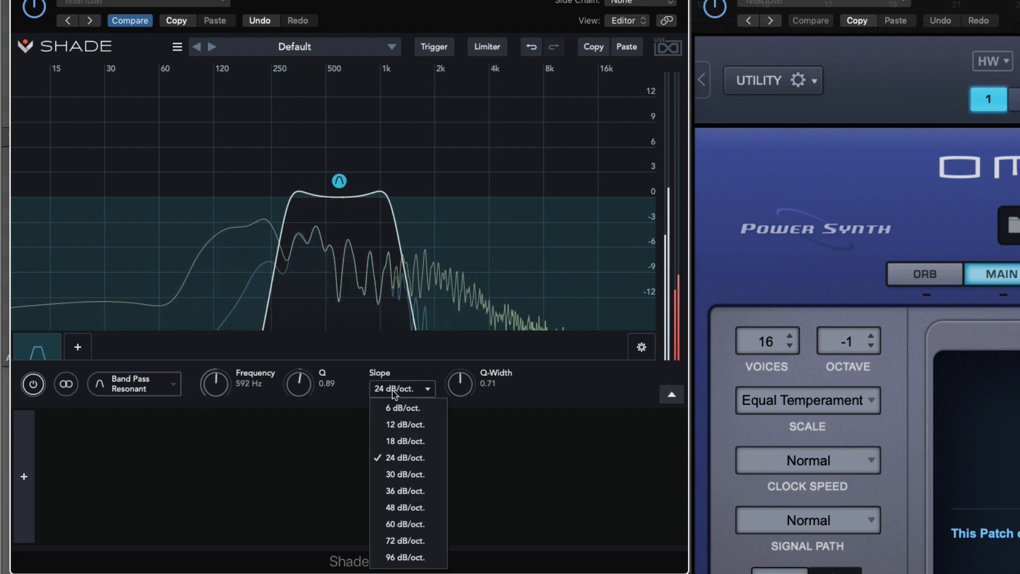
{"action": "left_click", "coordinate": [414, 430]}
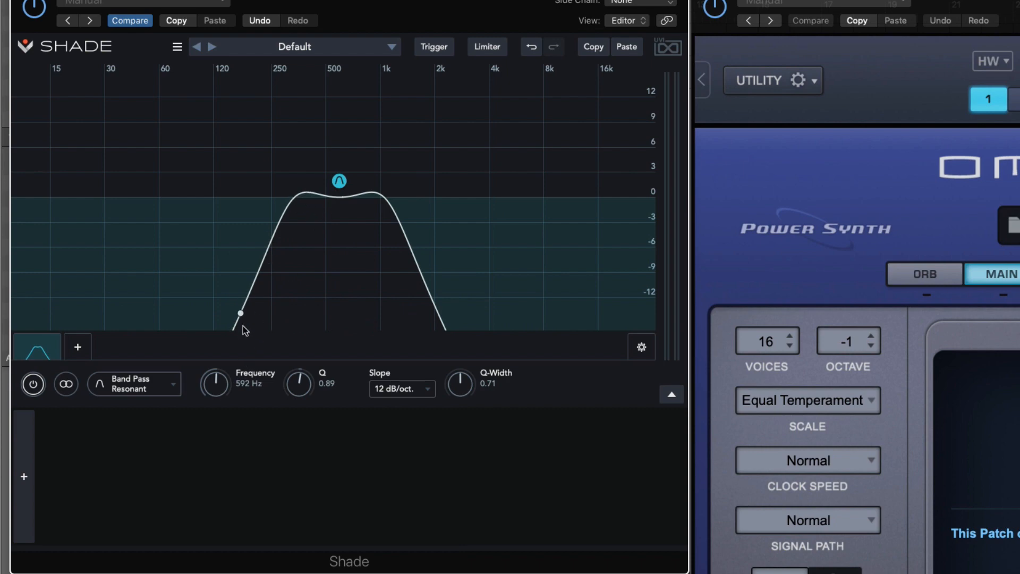
{"action": "key", "text": "space"}
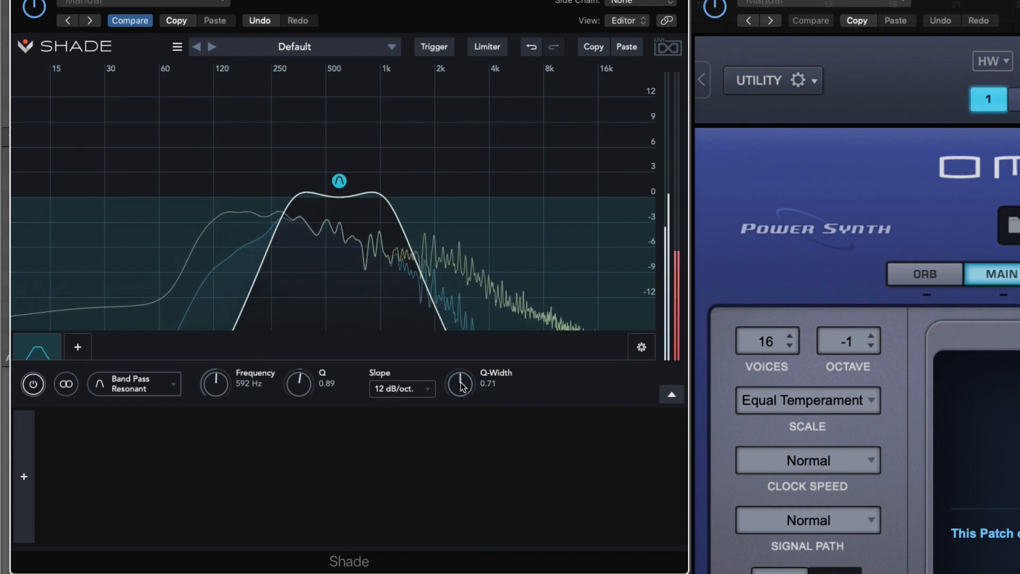
{"action": "mouse_move", "coordinate": [460, 384]}
{"action": "left_mouse_down"}
{"action": "mouse_move", "coordinate": [460, 372]}
{"action": "mouse_move", "coordinate": [458, 429]}
{"action": "mouse_move", "coordinate": [460, 374]}
{"action": "mouse_move", "coordinate": [460, 428]}
{"action": "mouse_move", "coordinate": [467, 402]}
{"action": "left_mouse_up"}
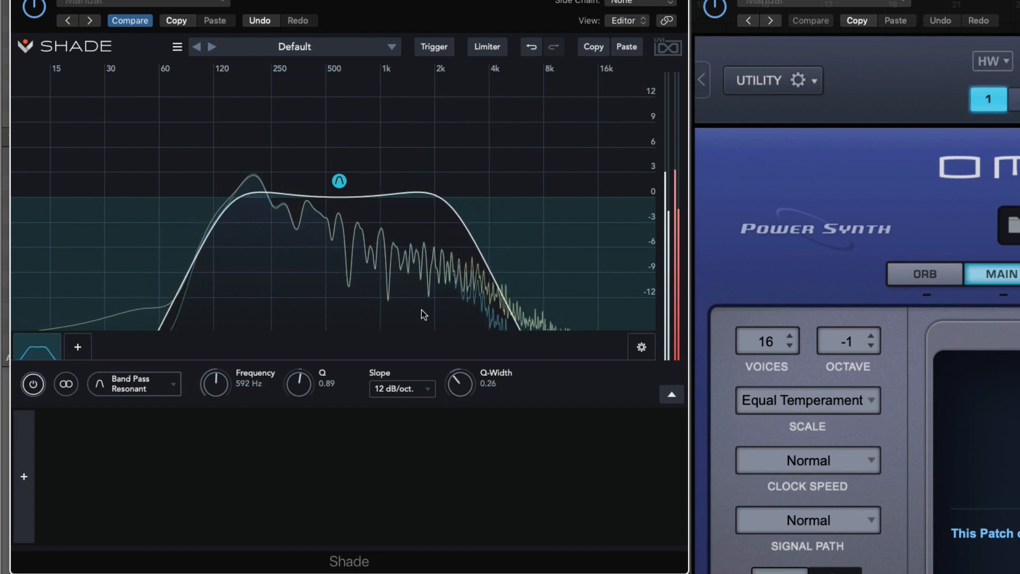
Sweep the band pass filter up to about 4 kHz, then return it to about 705 Hz with a Q of 0.89
{"action": "left_click_drag", "start_coordinate": [340, 182], "coordinate": [501, 187]}
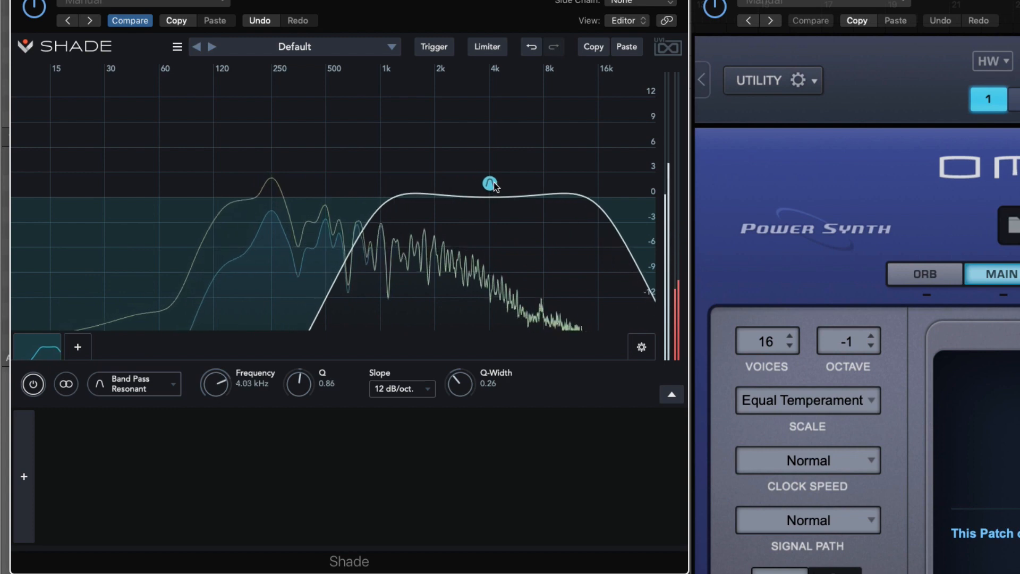
{"action": "key", "text": "super+z"}
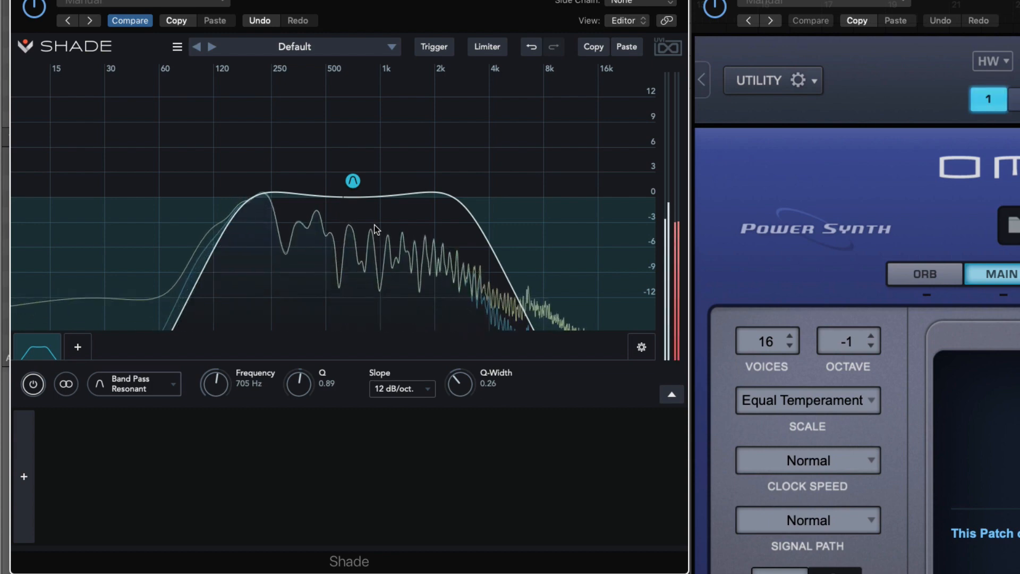
Add an LFO modulator and round its waveform into a sine with Shape at 20 %
{"action": "left_click", "coordinate": [25, 474]}
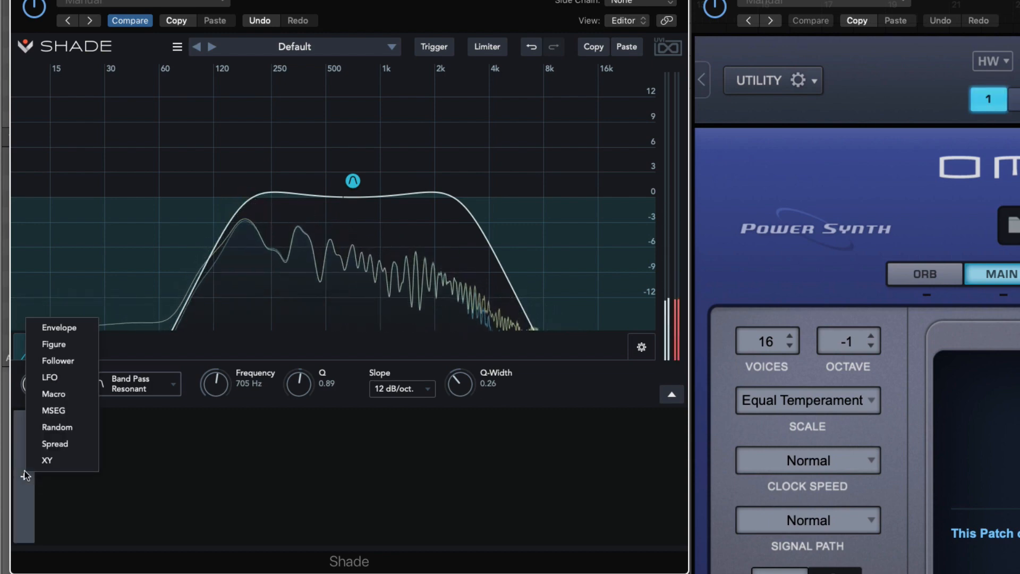
{"action": "left_click", "coordinate": [68, 378]}
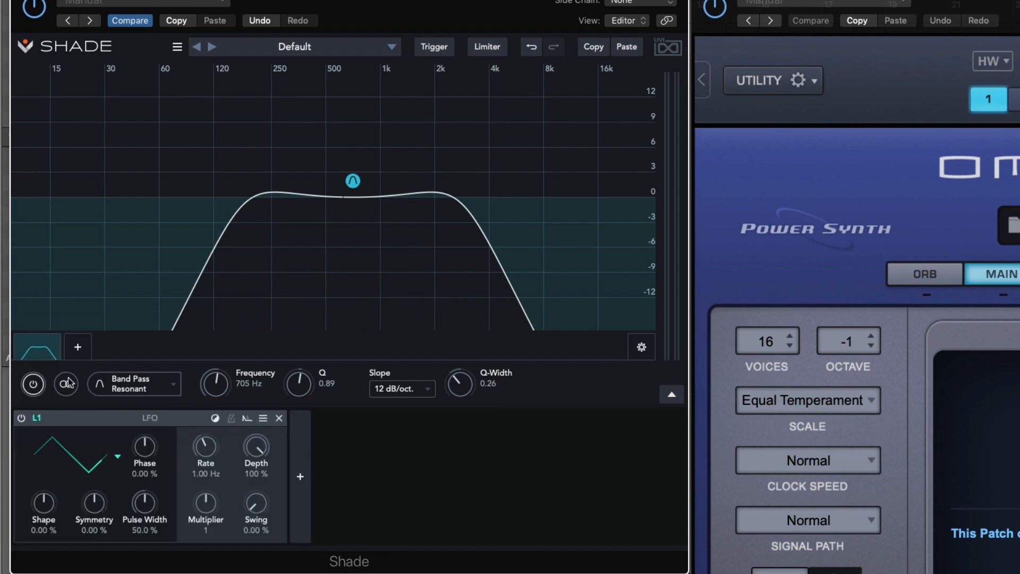
{"action": "left_click", "coordinate": [83, 469]}
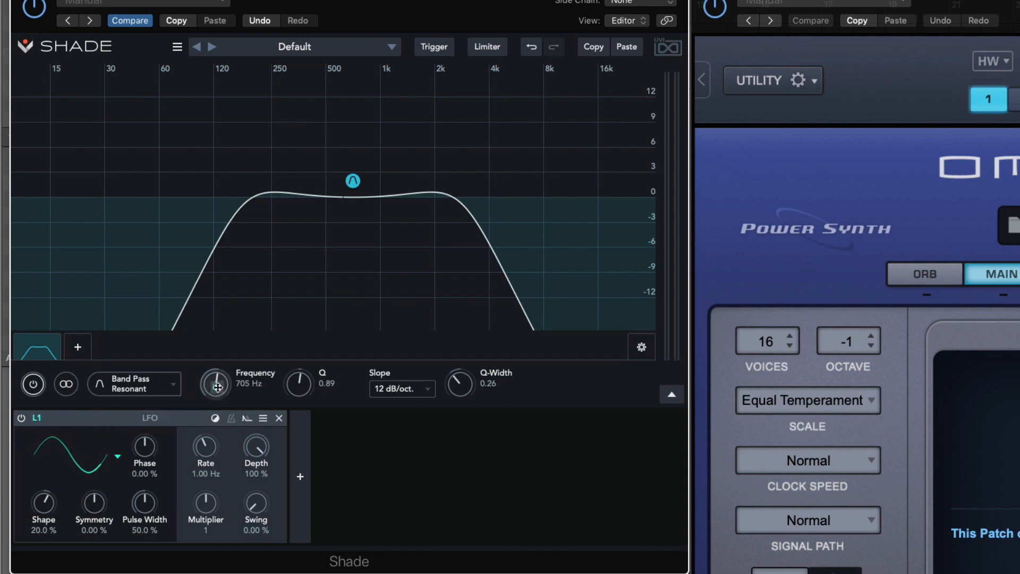
Assign the LFO to the band pass filter's Frequency and play the track to hear the modulation
{"action": "left_click_drag", "start_coordinate": [218, 389], "coordinate": [217, 386]}
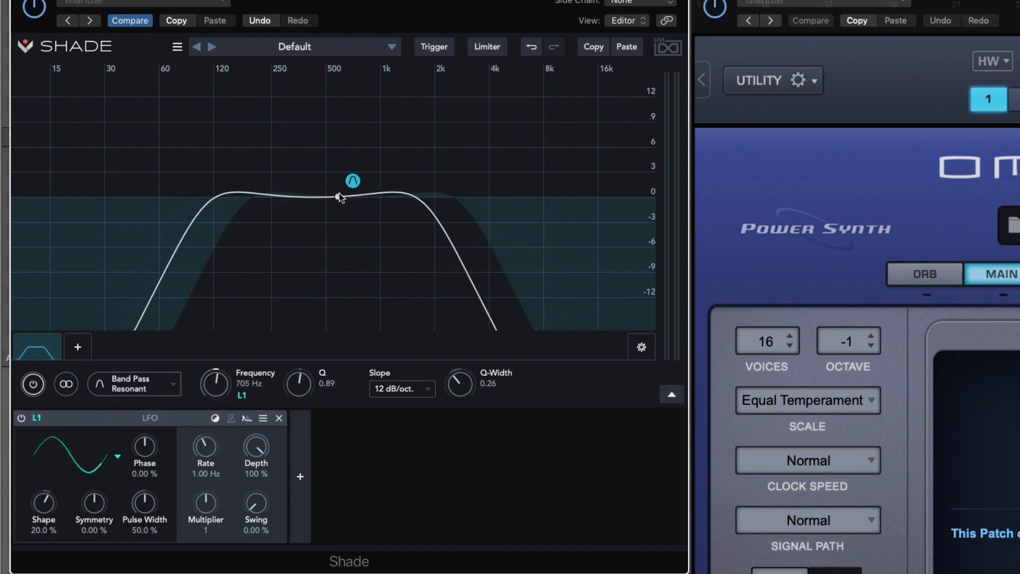
{"action": "key", "text": "space"}
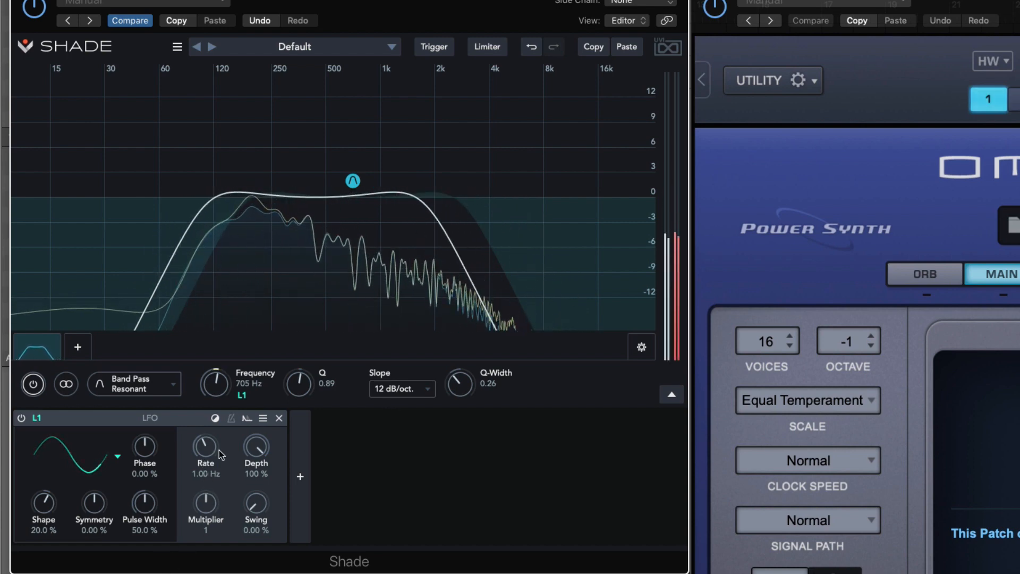
Sync the LFO to the host tempo and set its Rate to 1/1
{"action": "left_click", "coordinate": [230, 420]}
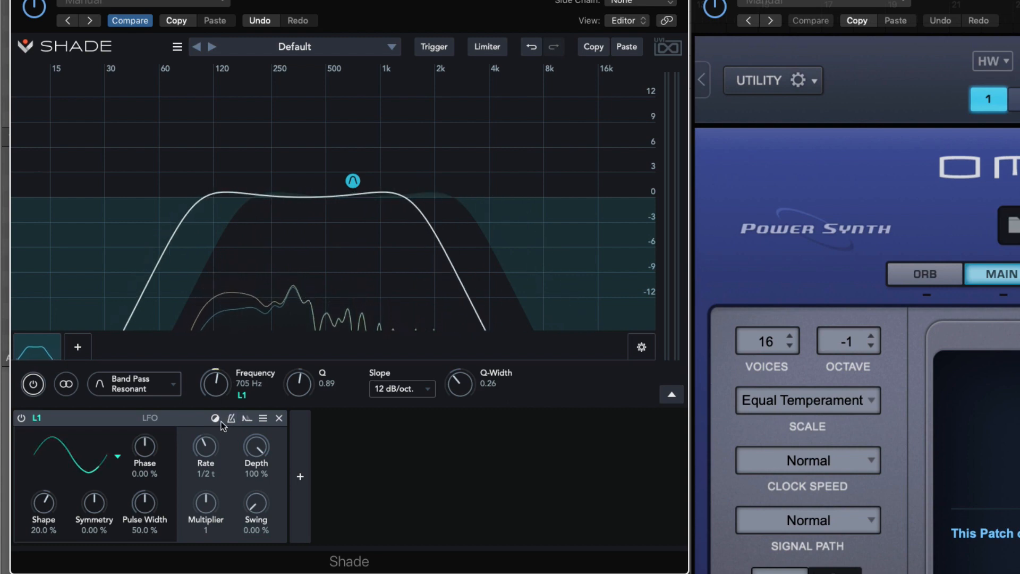
{"action": "left_click_drag", "start_coordinate": [195, 454], "coordinate": [220, 432]}
{"action": "left_click_drag", "start_coordinate": [203, 486], "coordinate": [206, 492]}
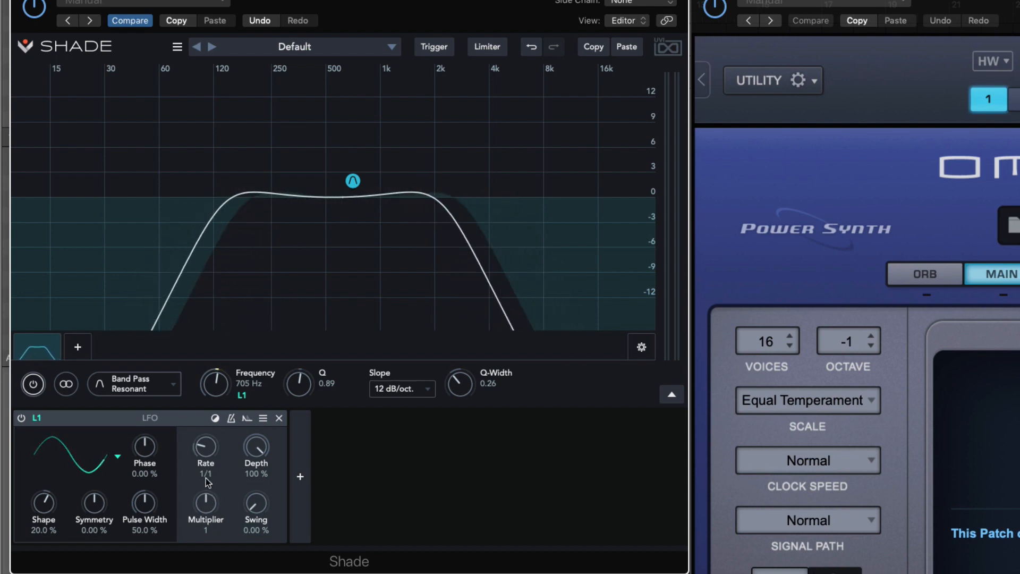
Slow the LFO's Rate to 2x and check its waveform choices
{"action": "left_click_drag", "start_coordinate": [260, 452], "coordinate": [260, 478]}
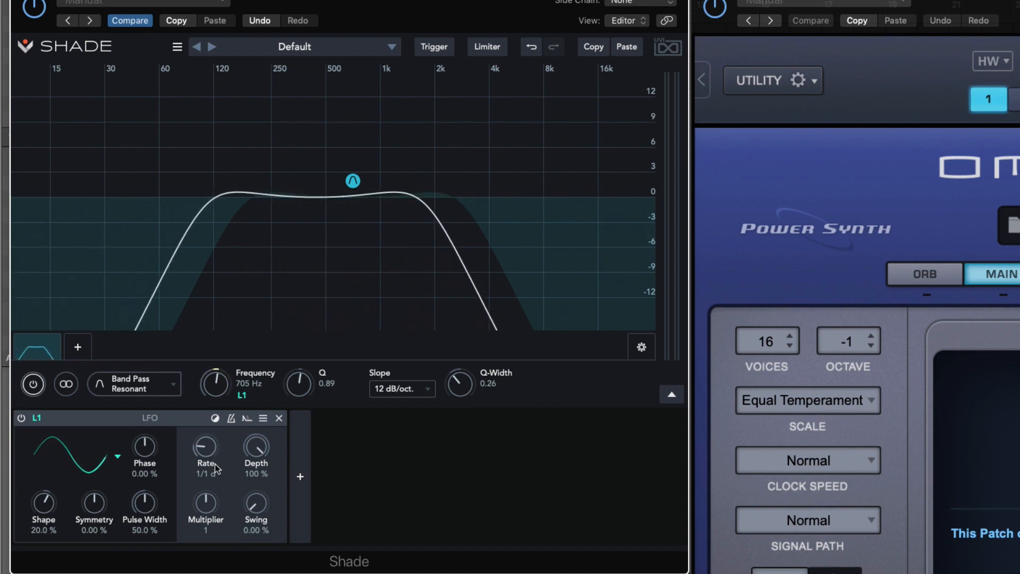
{"action": "left_click_drag", "start_coordinate": [216, 467], "coordinate": [218, 473]}
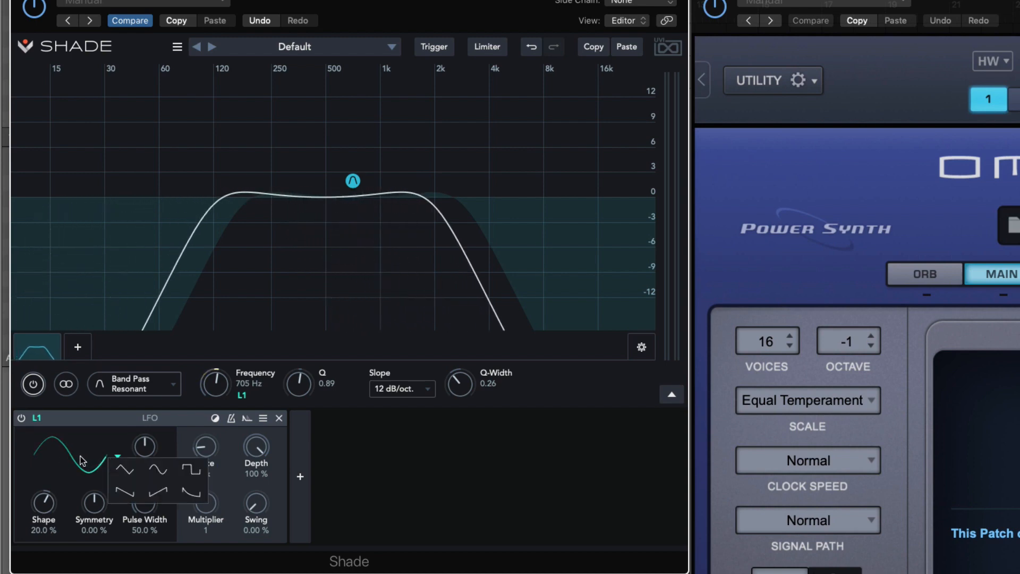
{"action": "left_click", "coordinate": [117, 456]}
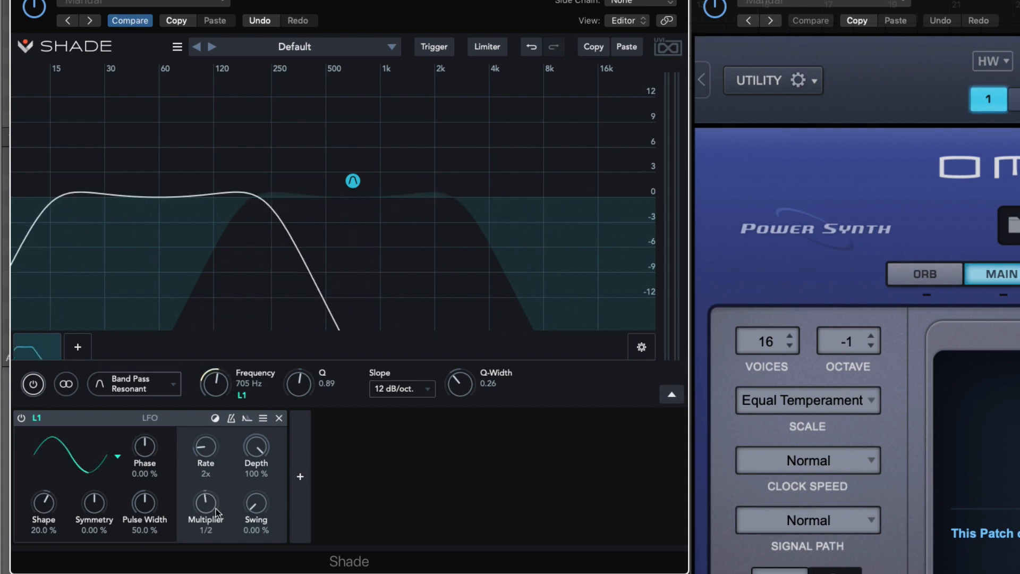
Set the LFO's Multiplier to 1 and slow its Rate to 4x
{"action": "scroll", "coordinate": [216, 508], "scroll_direction": "up", "scroll_amount": 1}
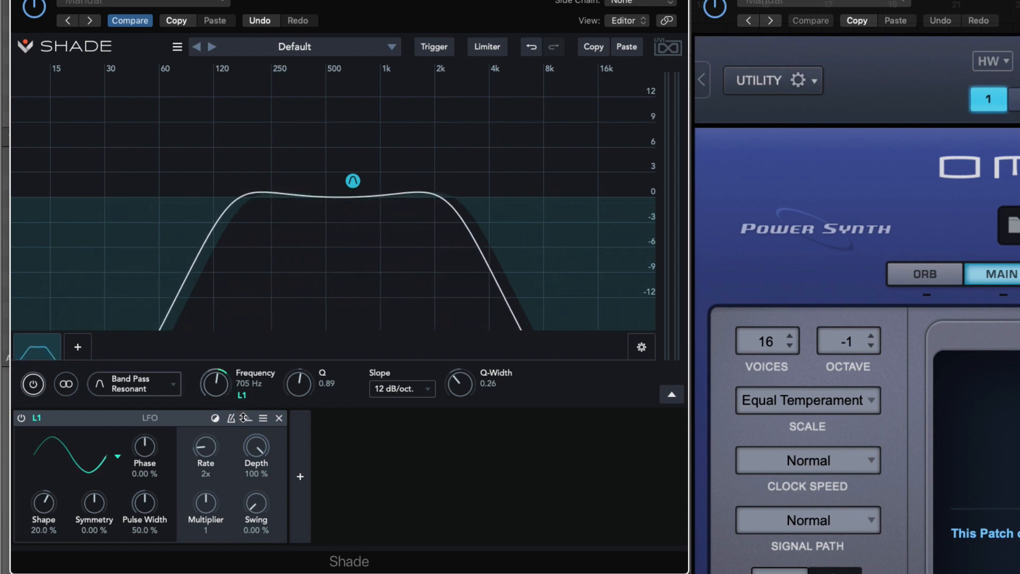
{"action": "left_click_drag", "start_coordinate": [215, 459], "coordinate": [212, 452]}
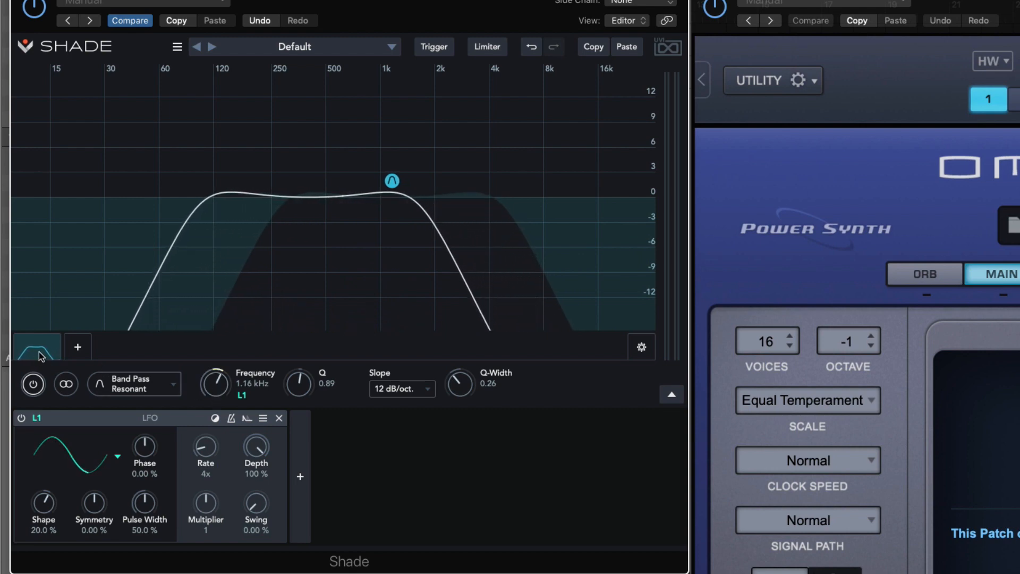
Add a Classic phaser as a second filter alongside the band pass filter
{"action": "left_click", "coordinate": [73, 349]}
{"action": "mouse_move", "coordinate": [172, 391]}
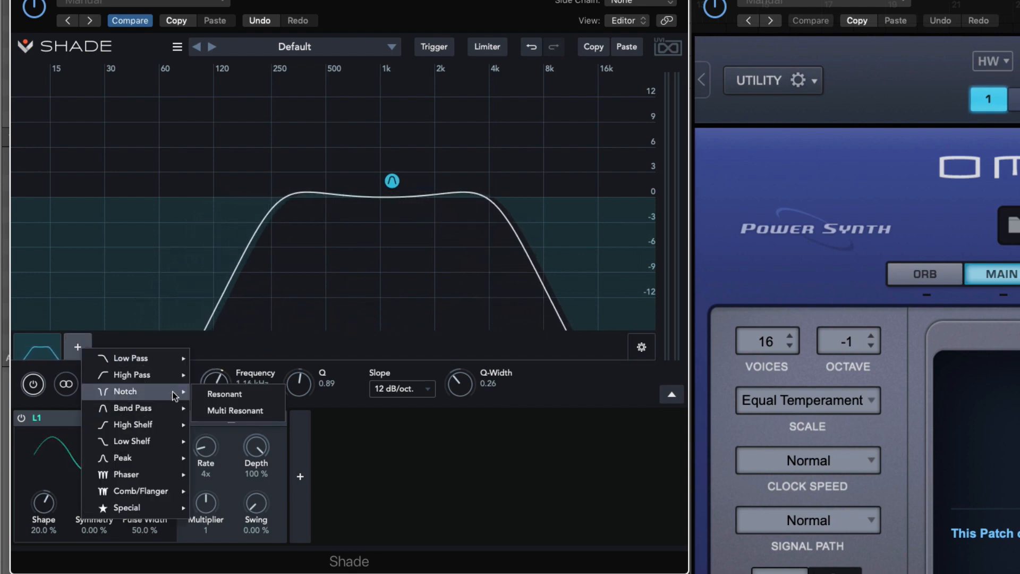
{"action": "mouse_move", "coordinate": [151, 477]}
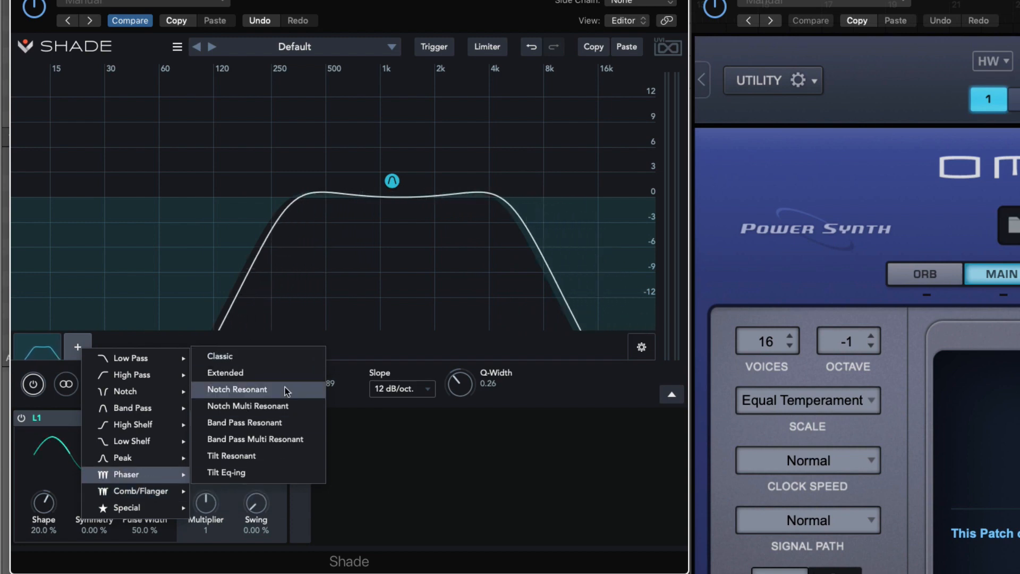
{"action": "left_click", "coordinate": [240, 359]}
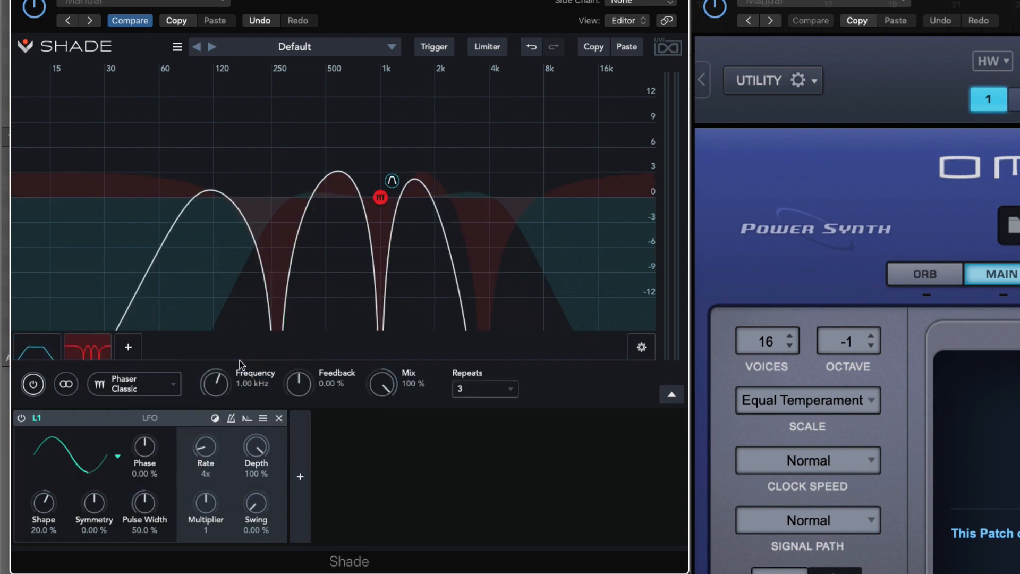
Examine the filter options offered for the phaser and for the band pass filter
{"action": "right_click", "coordinate": [86, 352]}
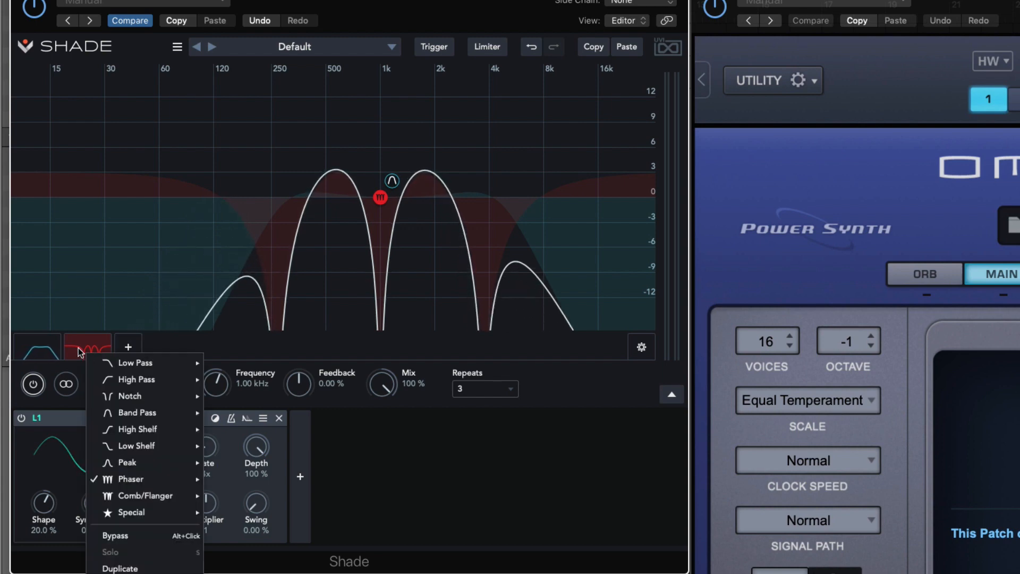
{"action": "left_click", "coordinate": [77, 337]}
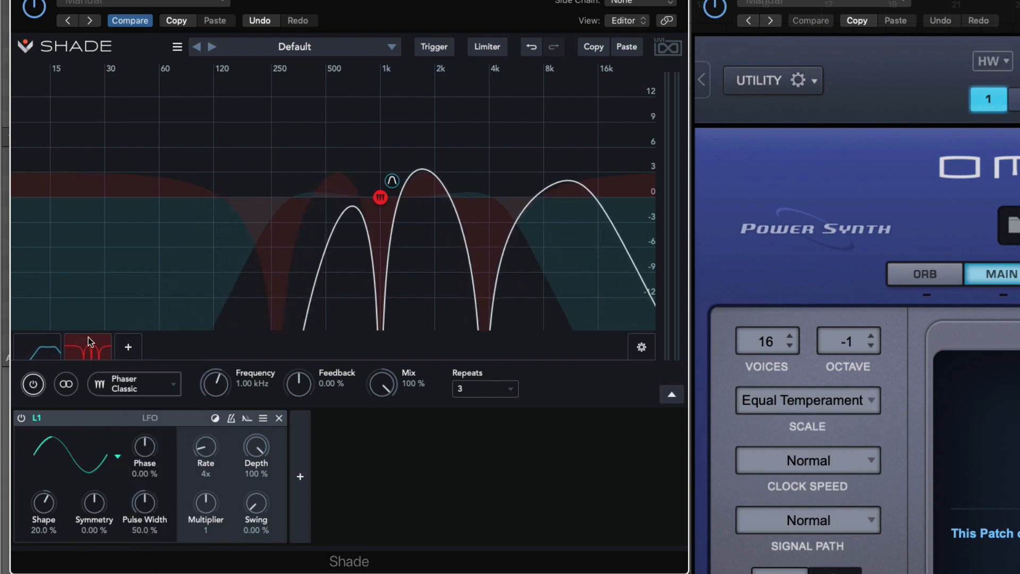
{"action": "right_click", "coordinate": [89, 339]}
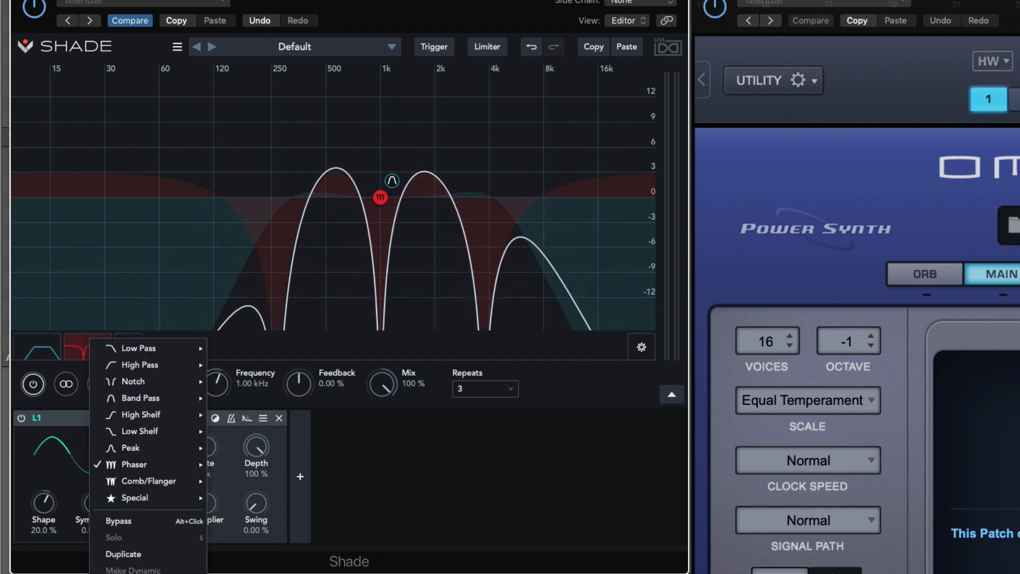
{"action": "left_click", "coordinate": [460, 517]}
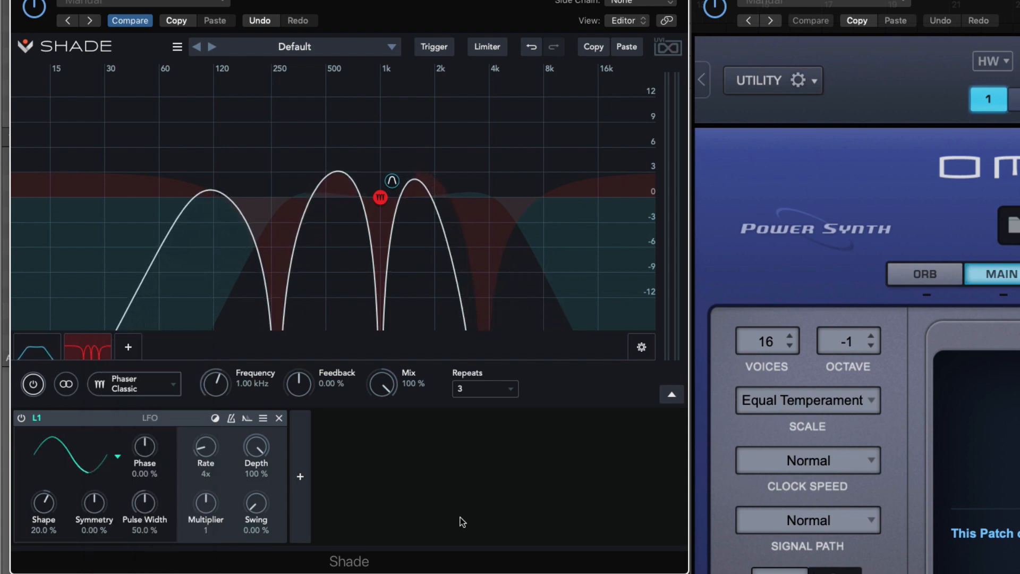
{"action": "left_click", "coordinate": [59, 355]}
{"action": "right_click", "coordinate": [34, 353]}
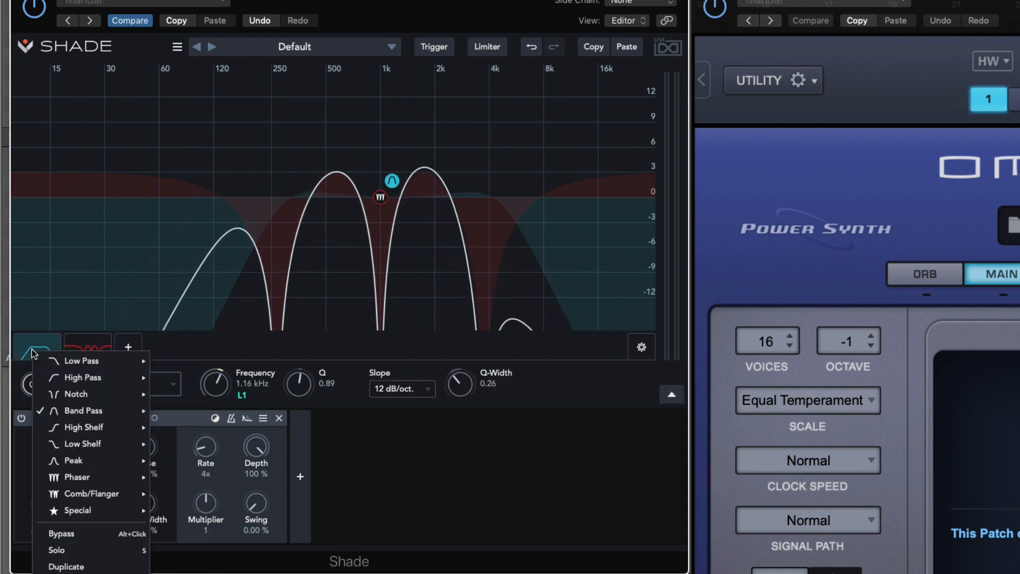
{"action": "left_click", "coordinate": [88, 558]}
{"action": "left_click", "coordinate": [86, 346]}
{"action": "right_click", "coordinate": [89, 345]}
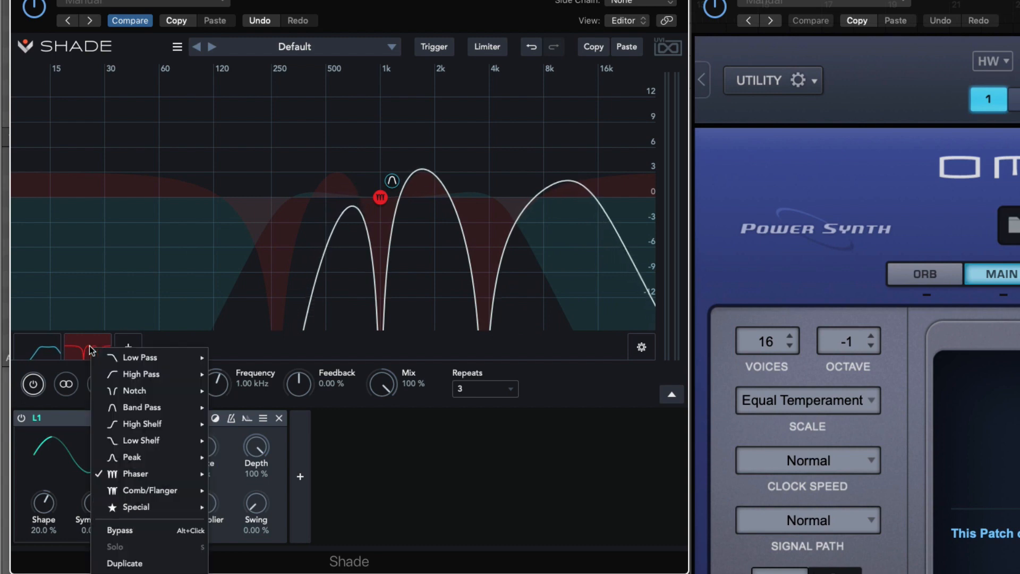
{"action": "left_click", "coordinate": [71, 343]}
Bypass the band pass filter and play the track to hear the phaser on its own
{"action": "left_click", "coordinate": [40, 352]}
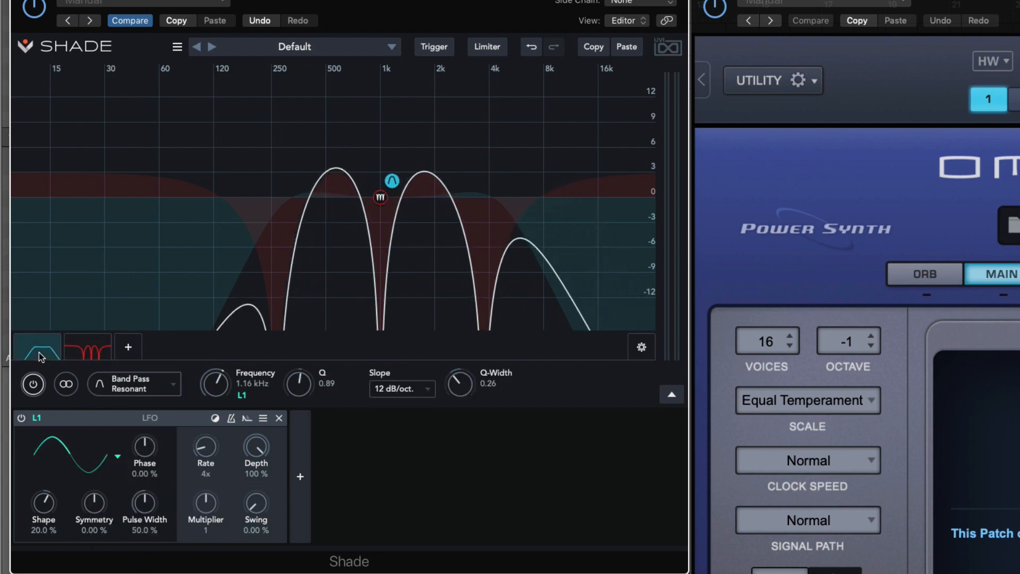
{"action": "right_click", "coordinate": [40, 354]}
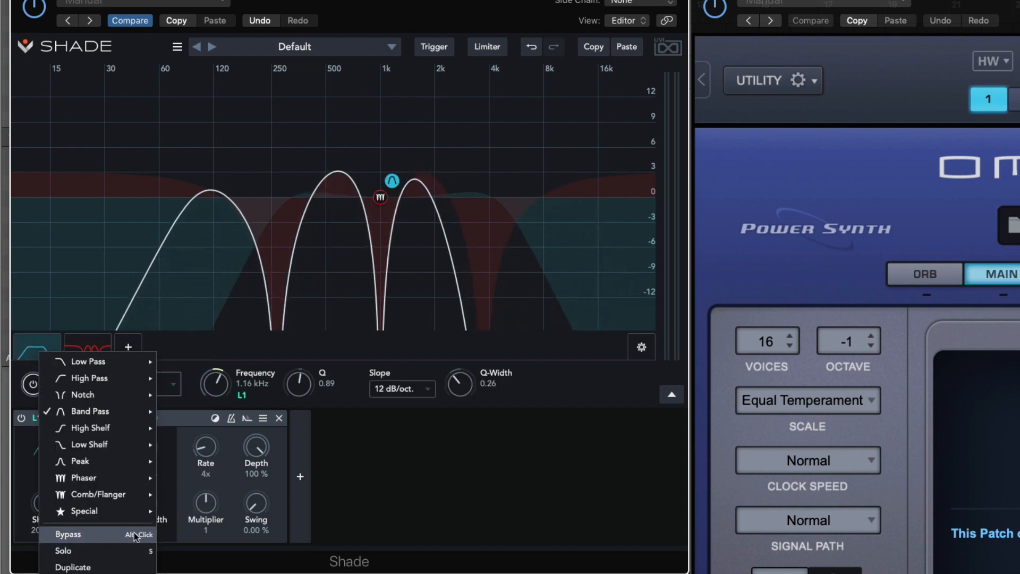
{"action": "left_click", "coordinate": [148, 535]}
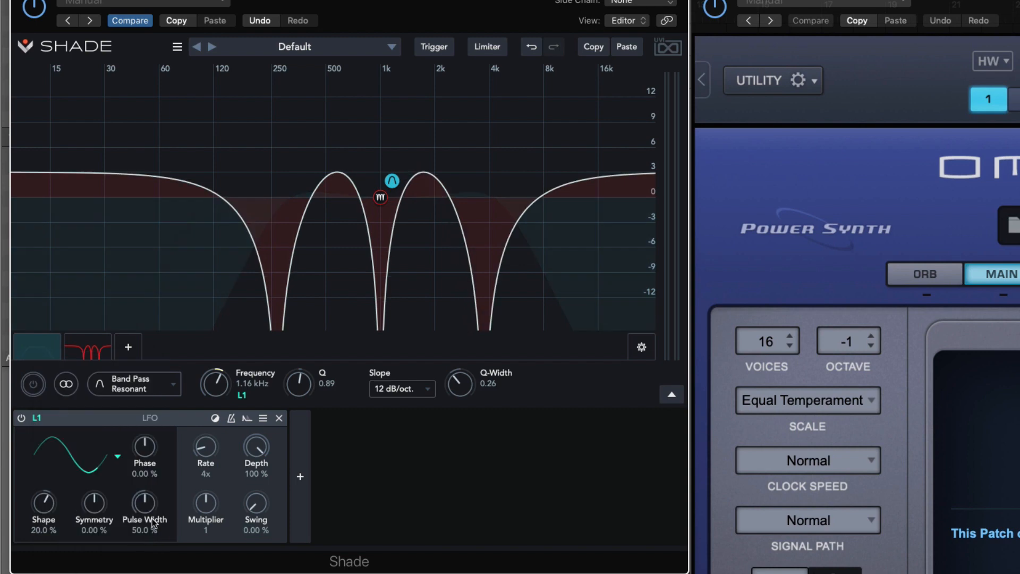
{"action": "left_click", "coordinate": [72, 357]}
{"action": "key", "text": "space"}
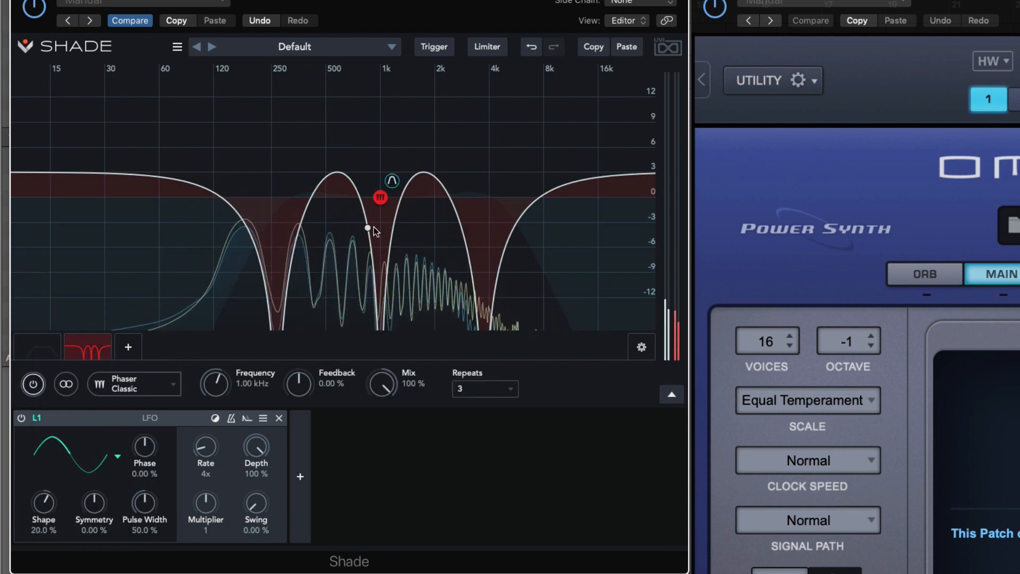
{"action": "right_click", "coordinate": [92, 350]}
{"action": "left_click", "coordinate": [415, 433]}
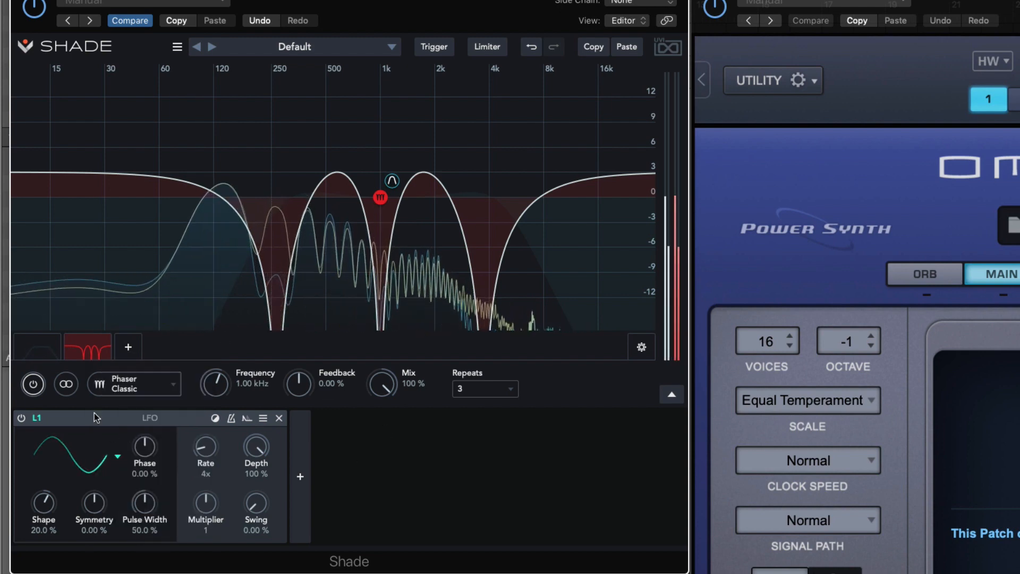
Add a Random modulator and assign it to the phaser's Frequency
{"action": "left_click", "coordinate": [300, 476]}
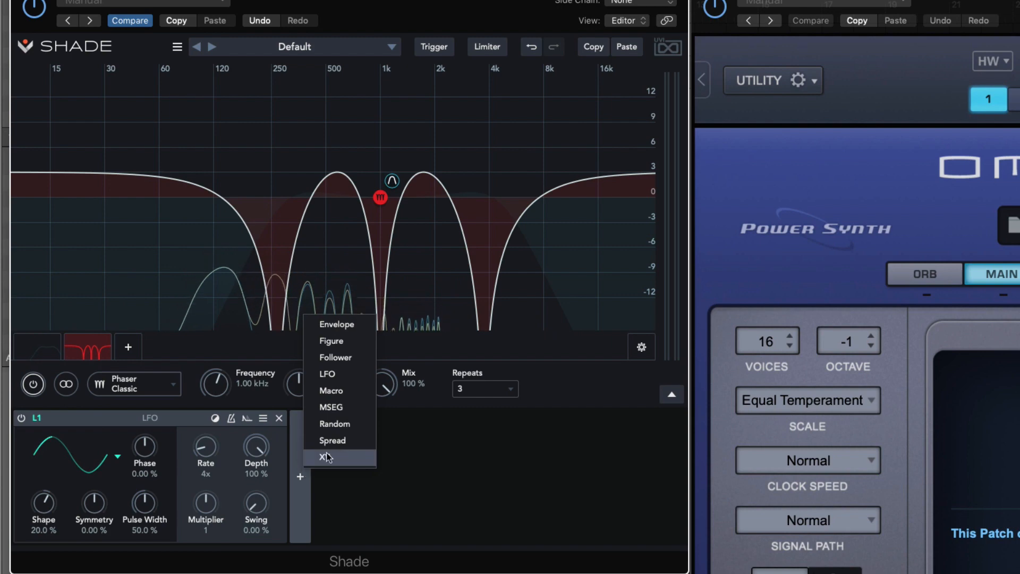
{"action": "left_click", "coordinate": [347, 424]}
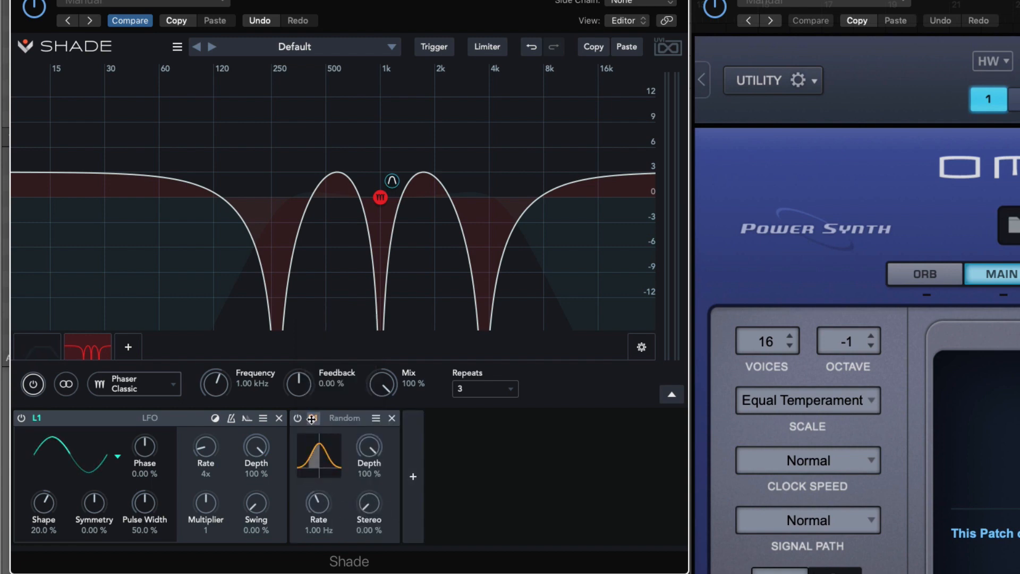
{"action": "left_click_drag", "start_coordinate": [218, 387], "coordinate": [217, 387]}
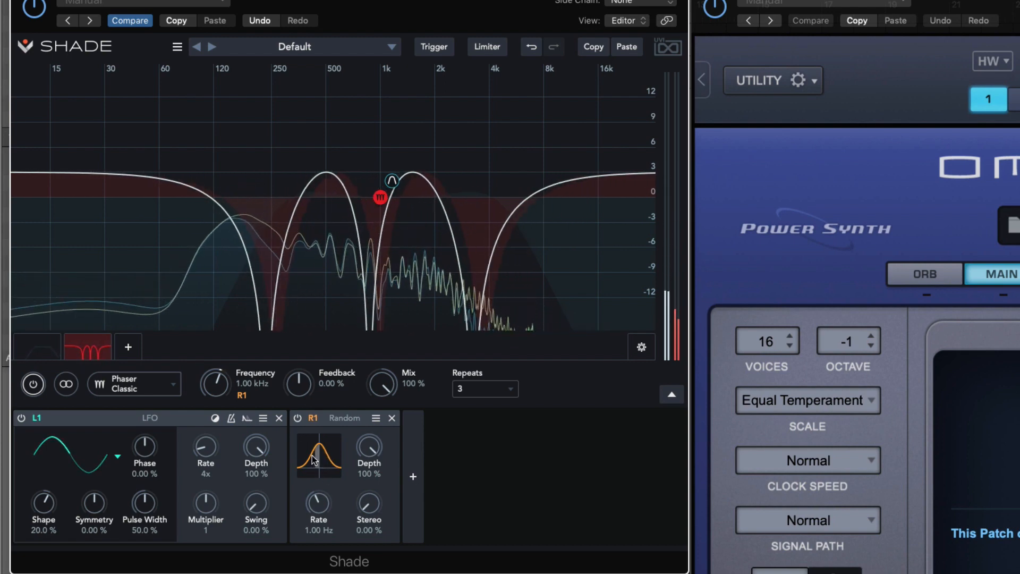
Set the Random modulator's Rate to 1.56 Hz and Stereo to 30.5 %, and check its options
{"action": "left_click_drag", "start_coordinate": [321, 505], "coordinate": [378, 467]}
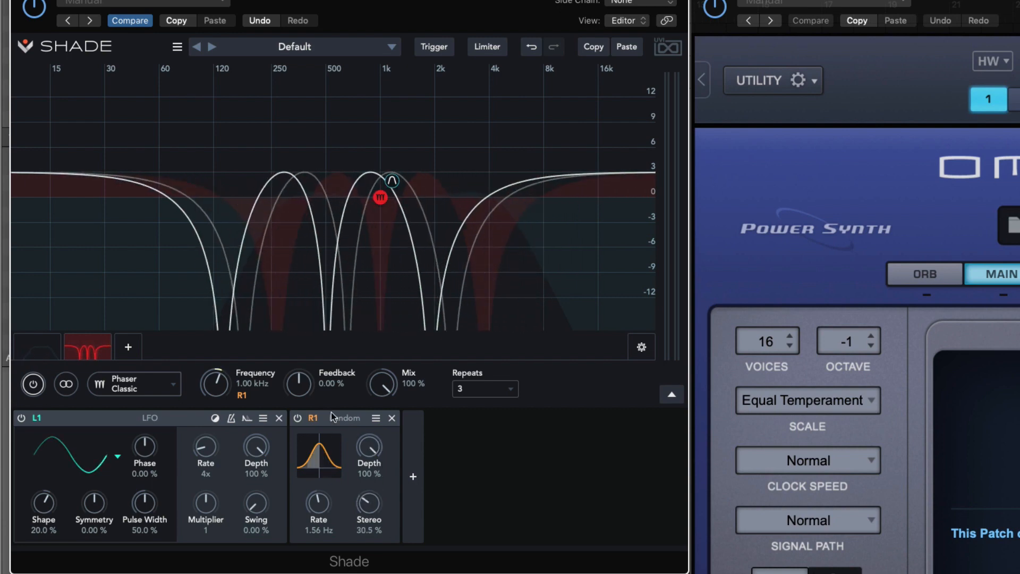
{"action": "left_click", "coordinate": [375, 418]}
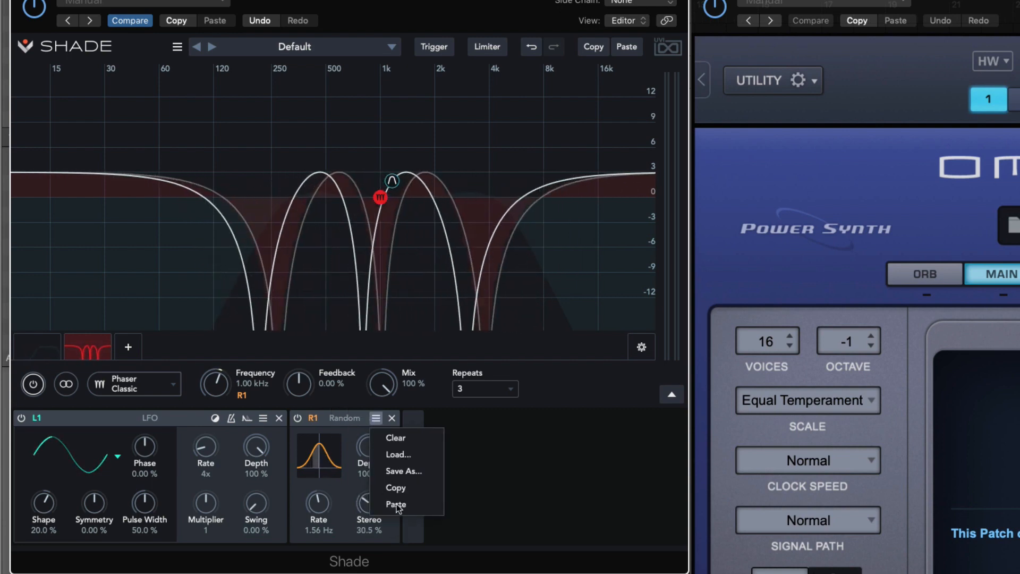
{"action": "left_click", "coordinate": [514, 472]}
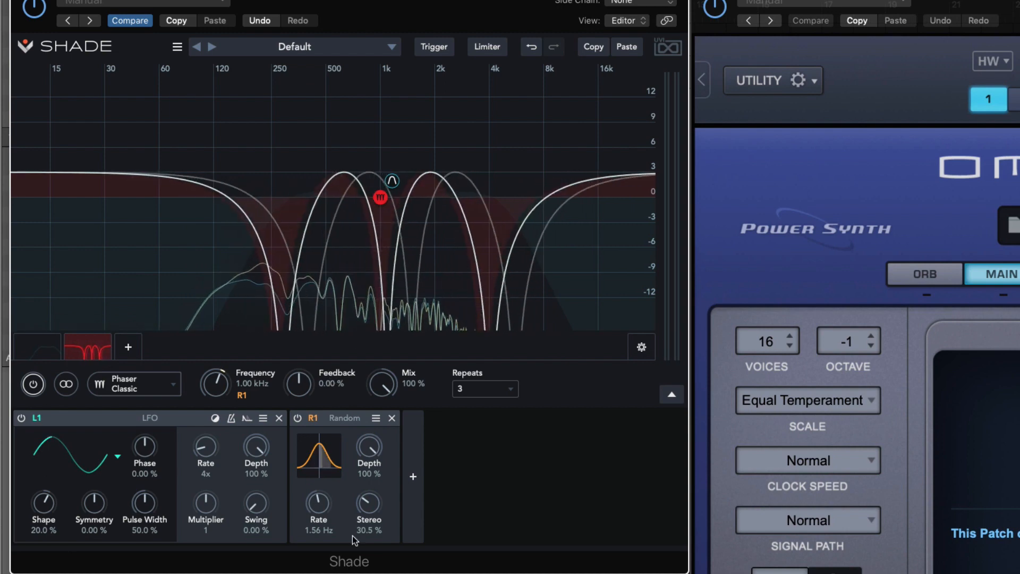
Browse the preset categories from Animated Basic to Utility without loading a preset
{"action": "left_click", "coordinate": [389, 47]}
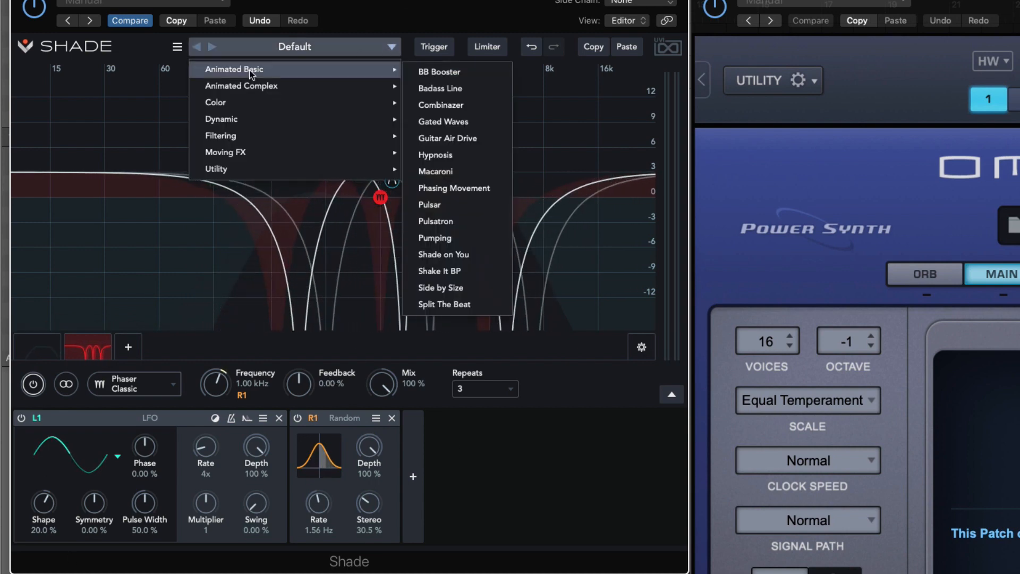
{"action": "mouse_move", "coordinate": [264, 174]}
{"action": "left_click", "coordinate": [380, 49]}
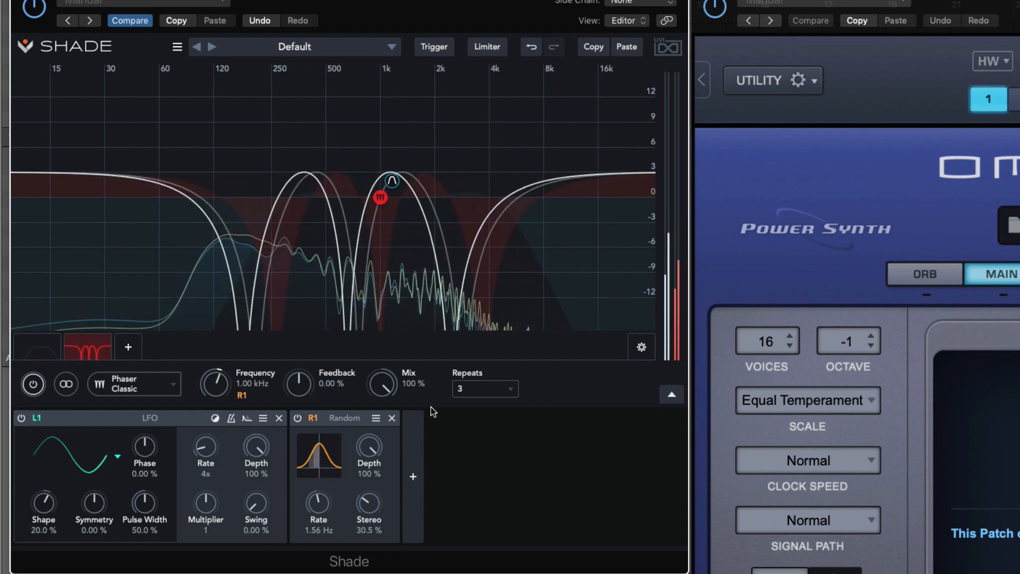
Reduce the phaser's Mix to 35.3 % and re-enable the bypassed band pass filter
{"action": "left_click_drag", "start_coordinate": [380, 391], "coordinate": [370, 453]}
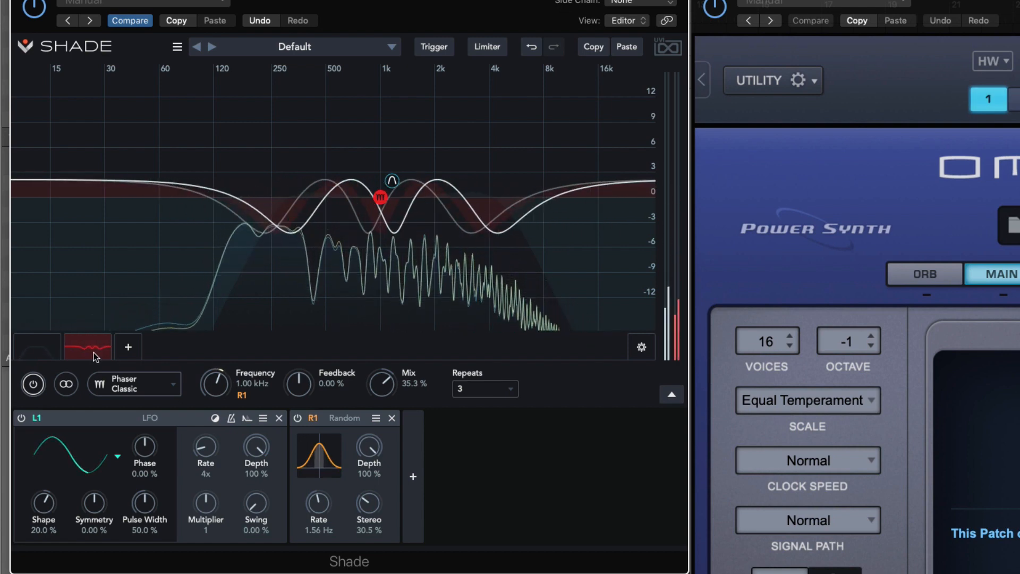
{"action": "left_click", "coordinate": [36, 349]}
{"action": "right_click", "coordinate": [25, 347]}
{"action": "left_click", "coordinate": [28, 345]}
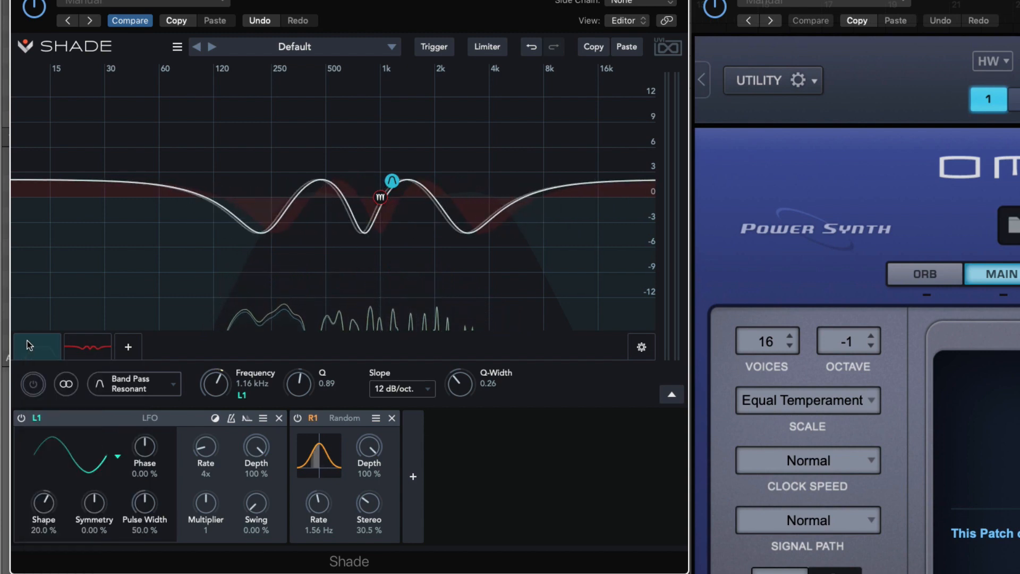
{"action": "left_click", "coordinate": [32, 385]}
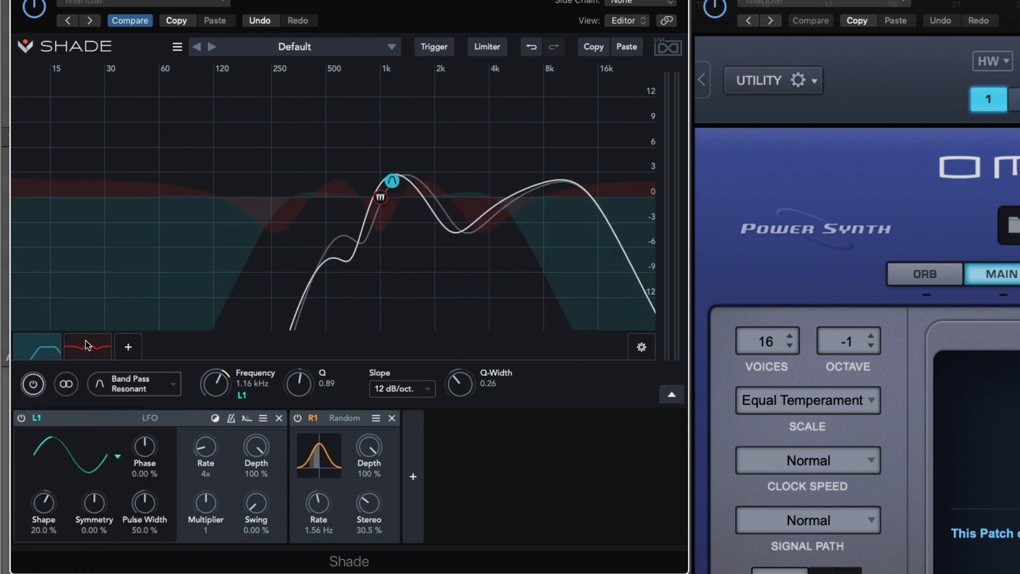
{"action": "left_click", "coordinate": [33, 385]}
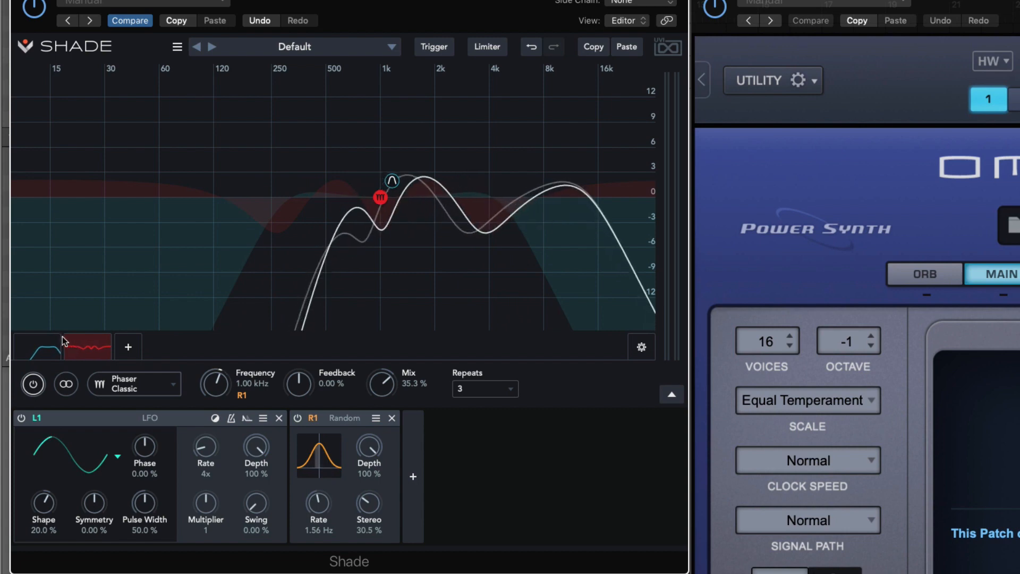
{"action": "left_click", "coordinate": [44, 351]}
{"action": "right_click", "coordinate": [34, 352]}
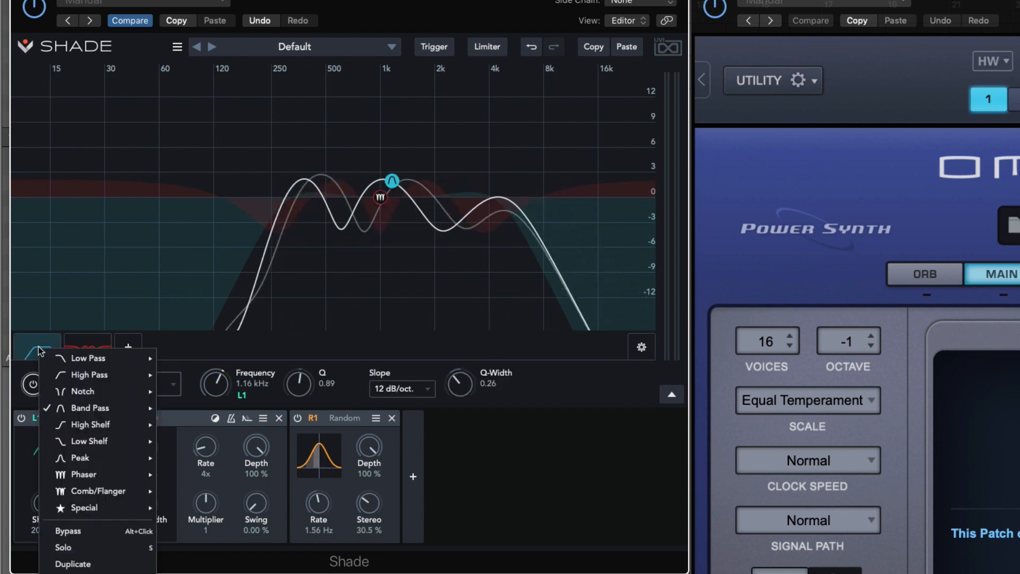
{"action": "left_click", "coordinate": [33, 351]}
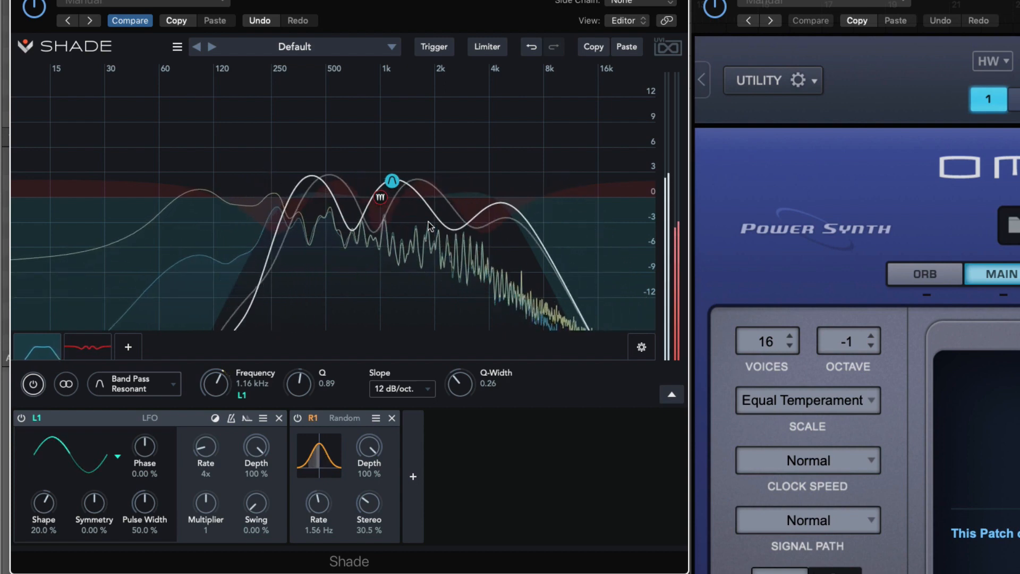
Delete the phaser filter
{"action": "left_click", "coordinate": [105, 344]}
{"action": "right_click", "coordinate": [92, 346]}
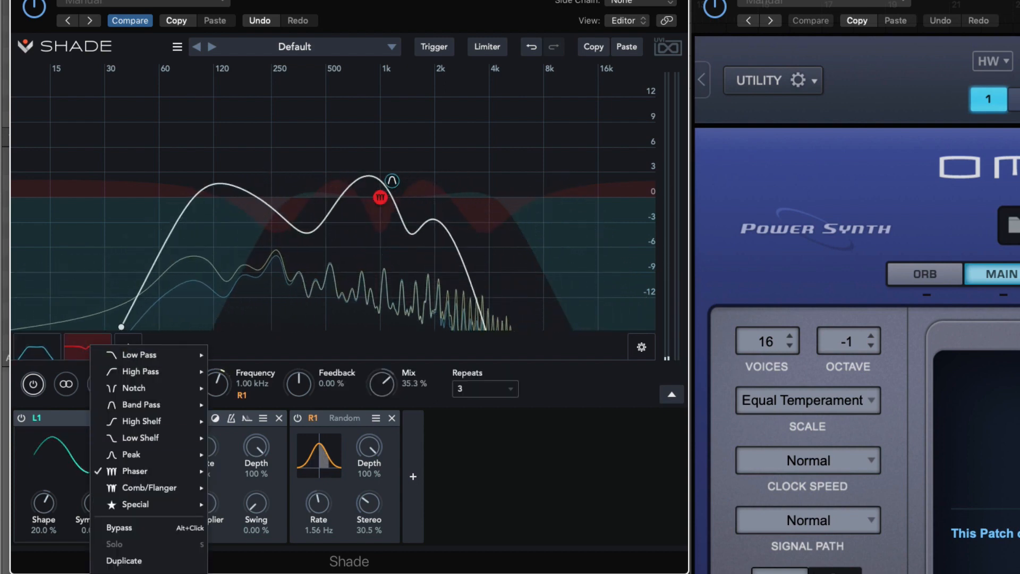
{"action": "left_click", "coordinate": [121, 573]}
Add a Classic Comb/Flanger filter alongside the band pass filter
{"action": "left_click", "coordinate": [77, 355]}
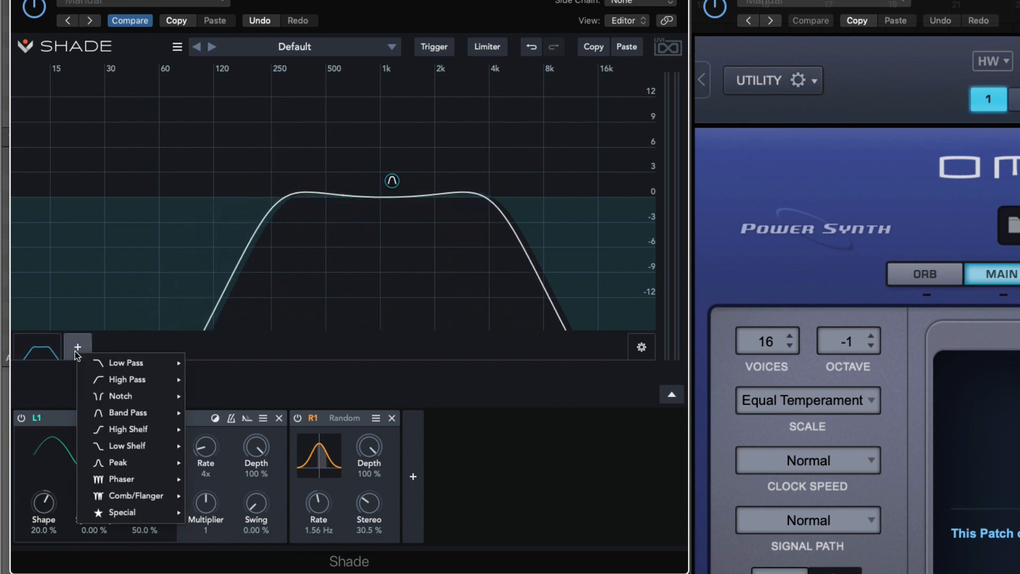
{"action": "mouse_move", "coordinate": [170, 467]}
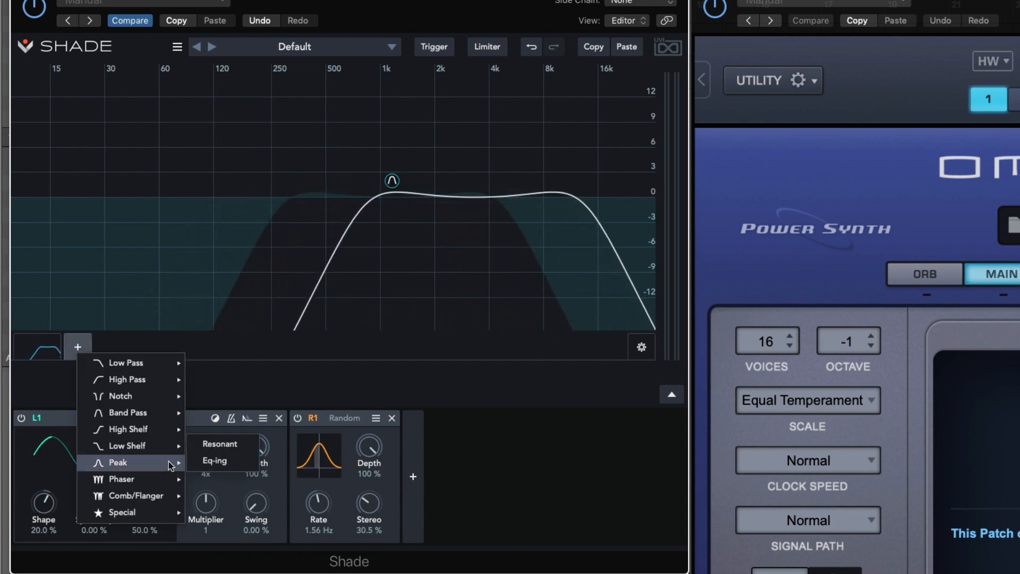
{"action": "mouse_move", "coordinate": [160, 494]}
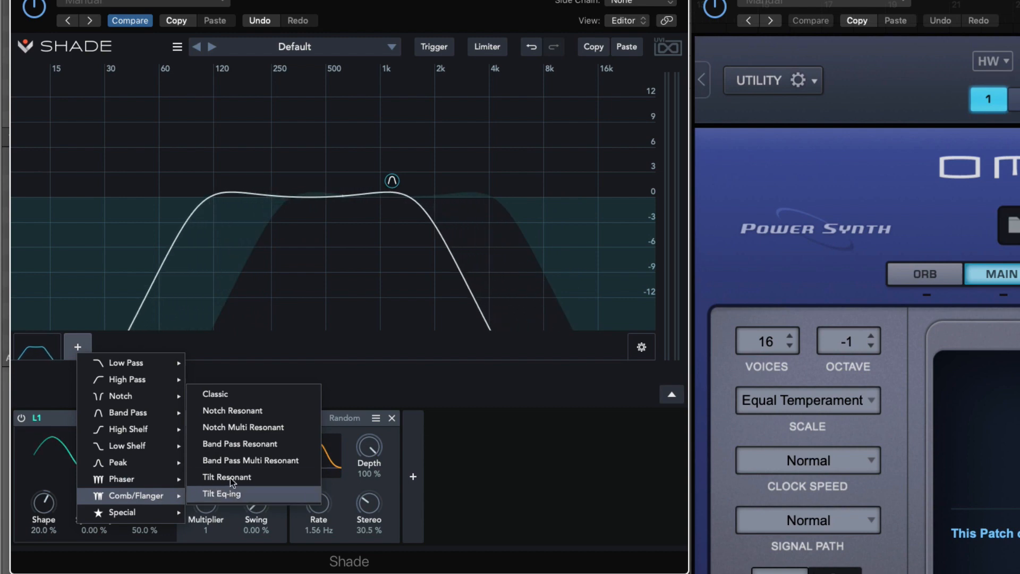
{"action": "left_click", "coordinate": [238, 394]}
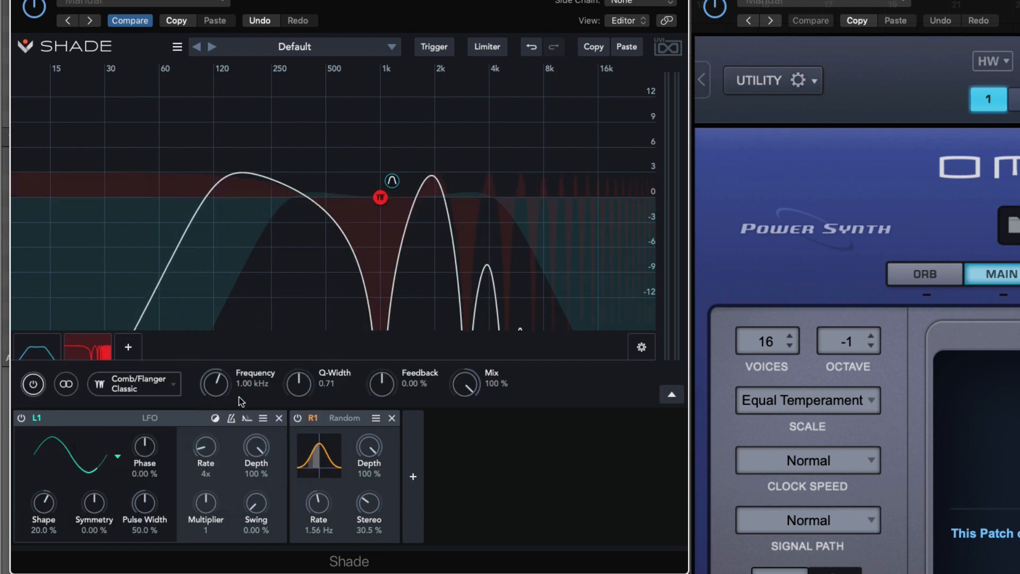
{"action": "right_click", "coordinate": [74, 352]}
{"action": "left_click", "coordinate": [546, 480]}
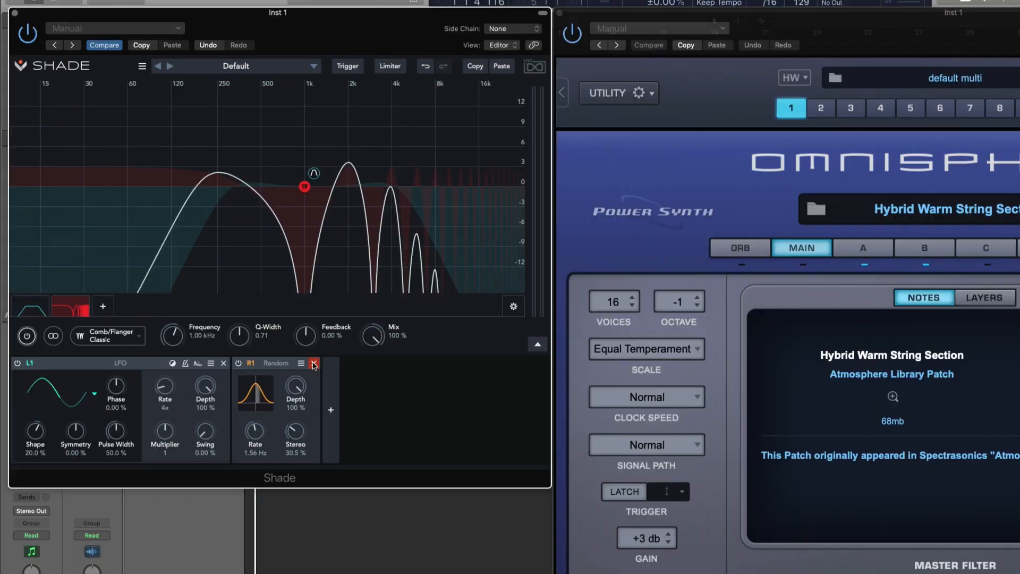
Replace the random modulator with a Follower and assign it to the comb/flanger's Frequency
{"action": "left_click", "coordinate": [313, 363]}
{"action": "left_click", "coordinate": [240, 410]}
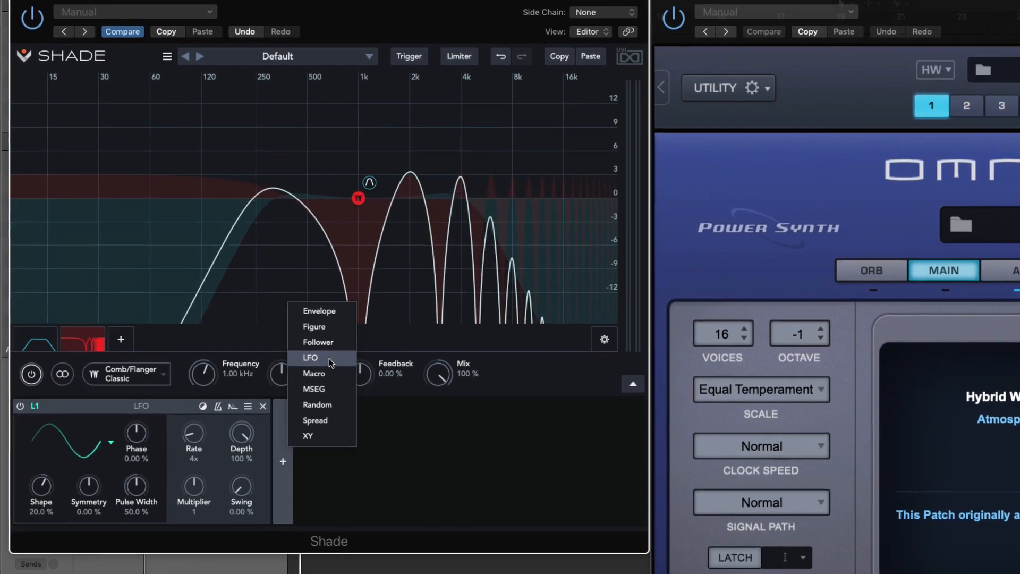
{"action": "left_click", "coordinate": [344, 355]}
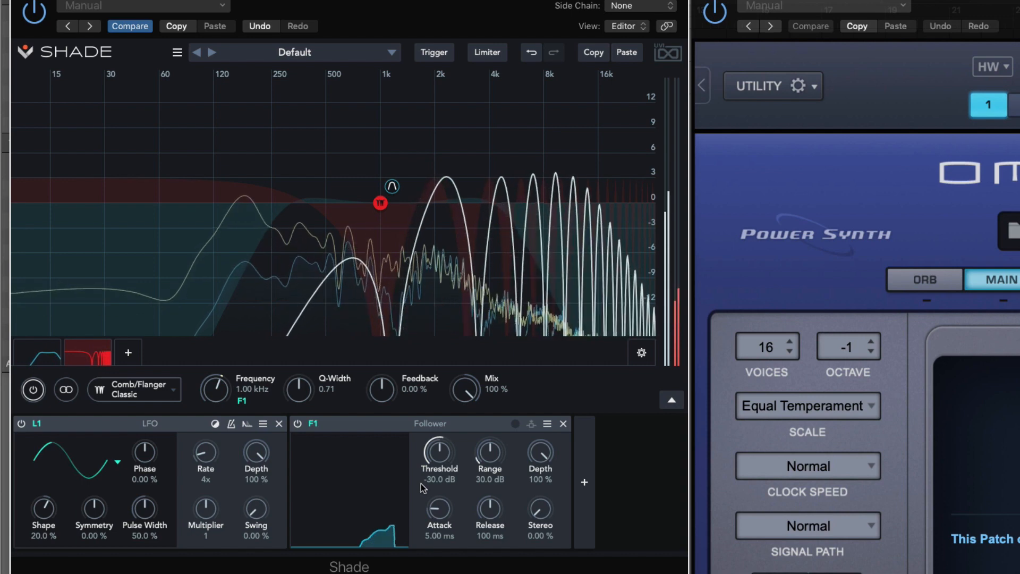
Reduce the comb/flanger's Mix to 26.5 % and bypass the band pass filter
{"action": "left_click_drag", "start_coordinate": [465, 389], "coordinate": [454, 476]}
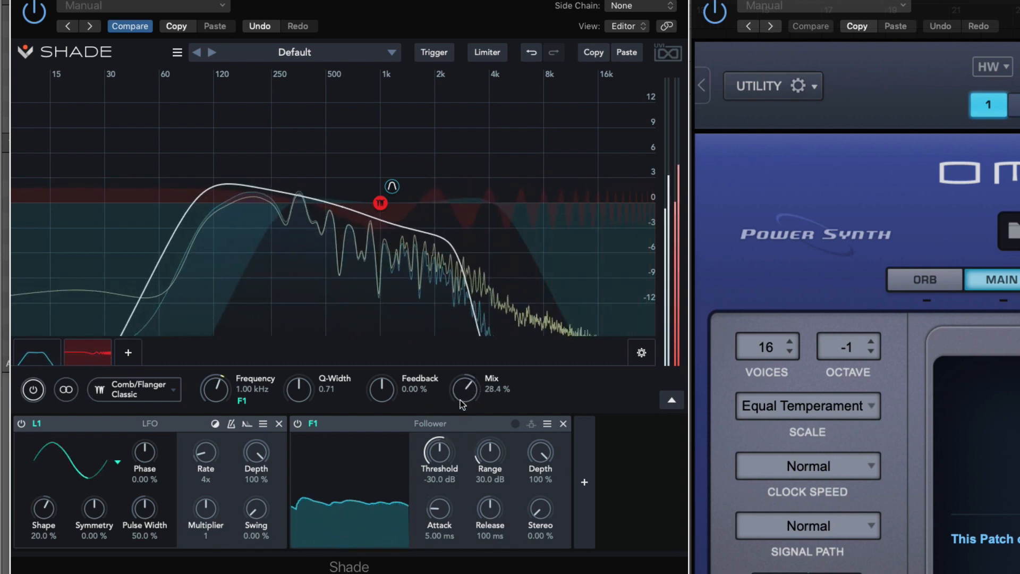
{"action": "left_click", "coordinate": [44, 358]}
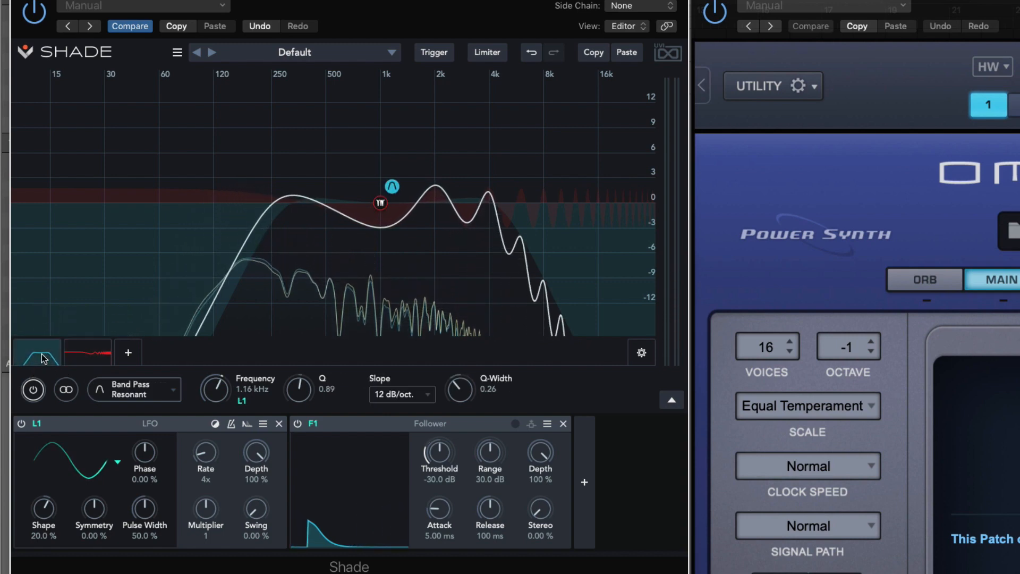
{"action": "left_click", "coordinate": [34, 390]}
{"action": "left_click", "coordinate": [79, 360]}
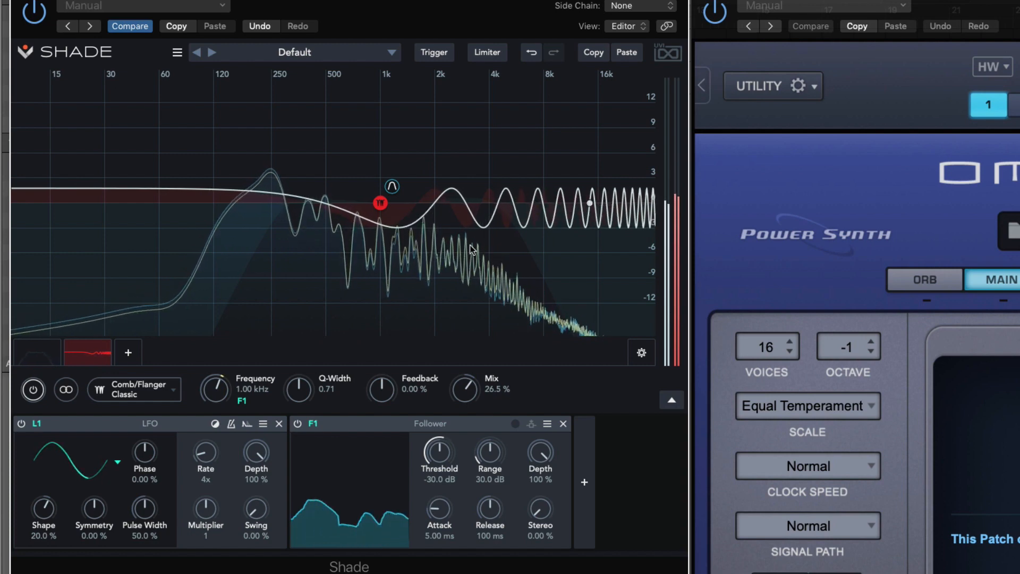
Set the comb/flanger's Mix to 49.4 % and Feedback to 32.3 %, and the follower's Threshold to -42.6 dB, Attack to 16.6 ms and Depth to 72.5 %
{"action": "left_click_drag", "start_coordinate": [465, 388], "coordinate": [474, 359]}
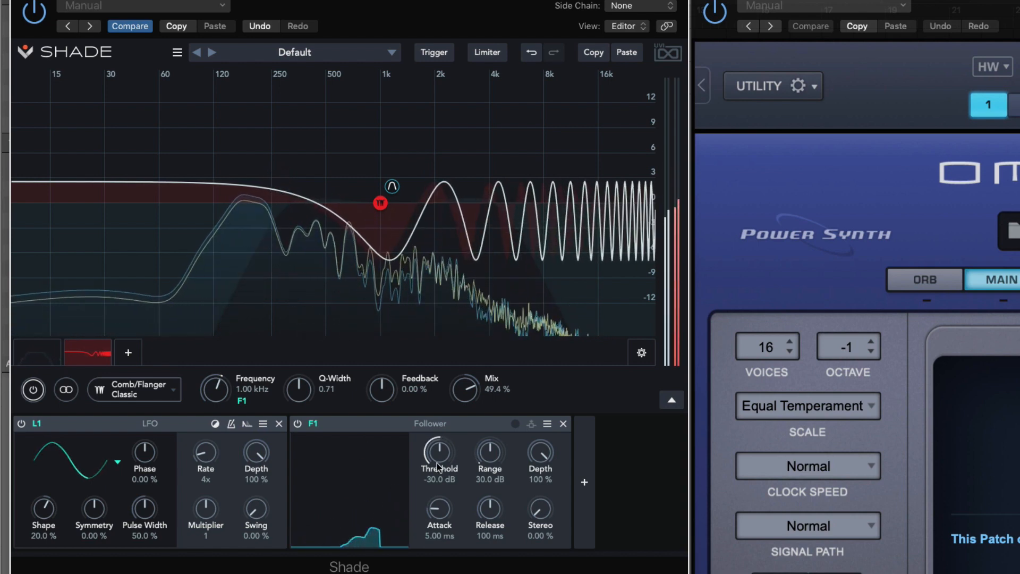
{"action": "left_click_drag", "start_coordinate": [536, 465], "coordinate": [434, 478]}
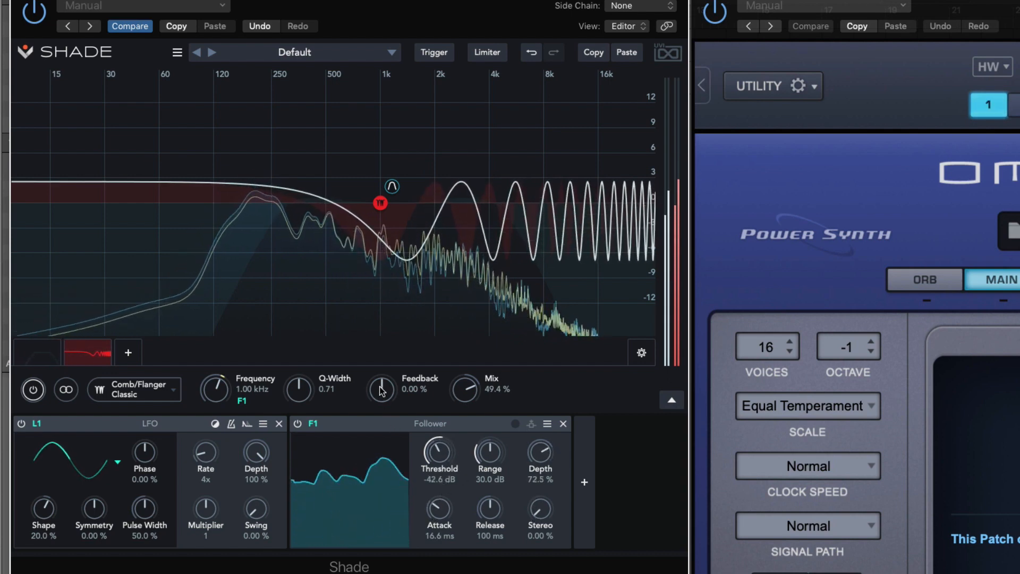
{"action": "left_click_drag", "start_coordinate": [381, 389], "coordinate": [395, 349]}
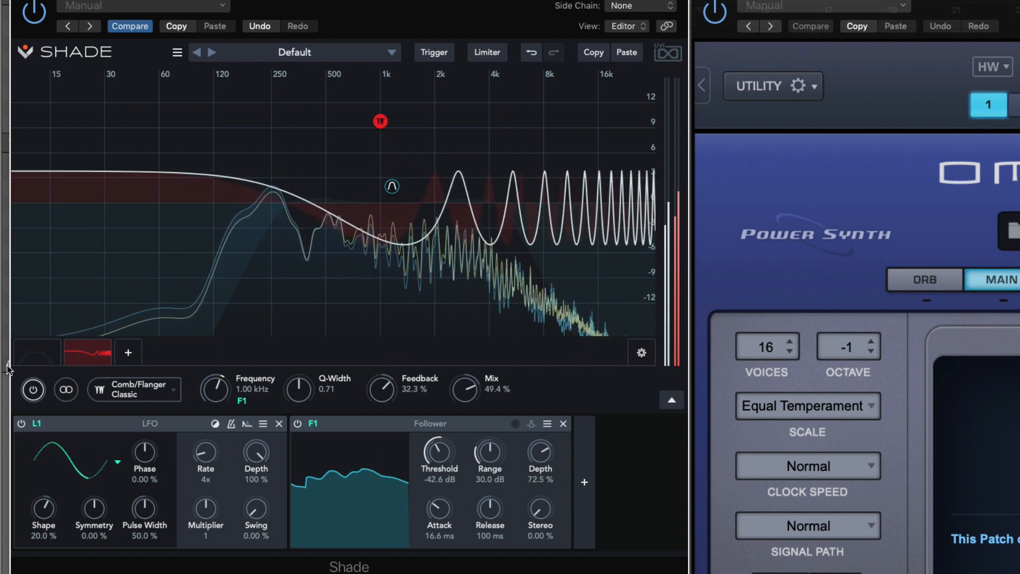
Re-enable the band pass filter and delete the comb/flanger filter
{"action": "left_click", "coordinate": [37, 352]}
{"action": "left_click", "coordinate": [33, 390]}
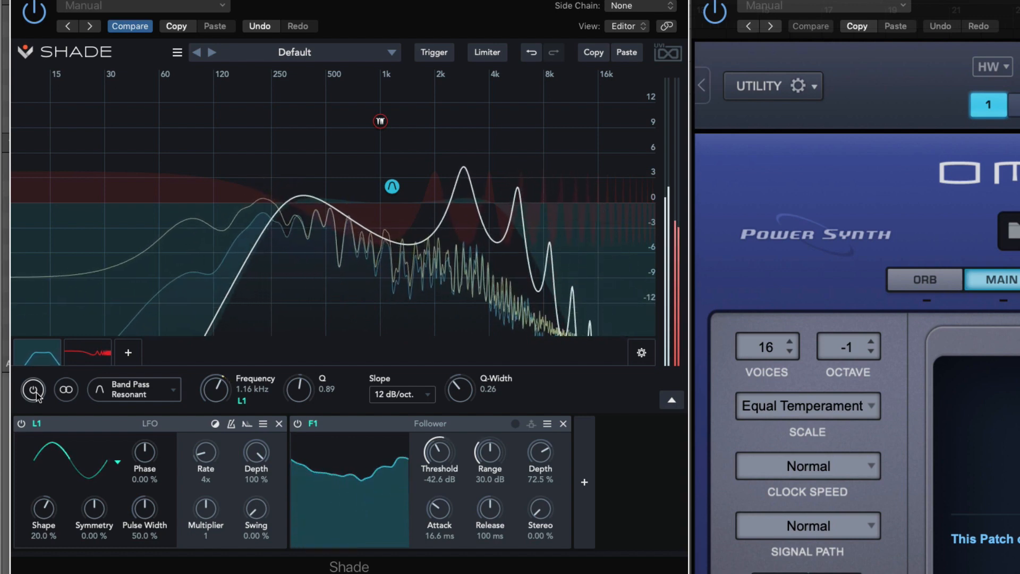
{"action": "left_click", "coordinate": [88, 353]}
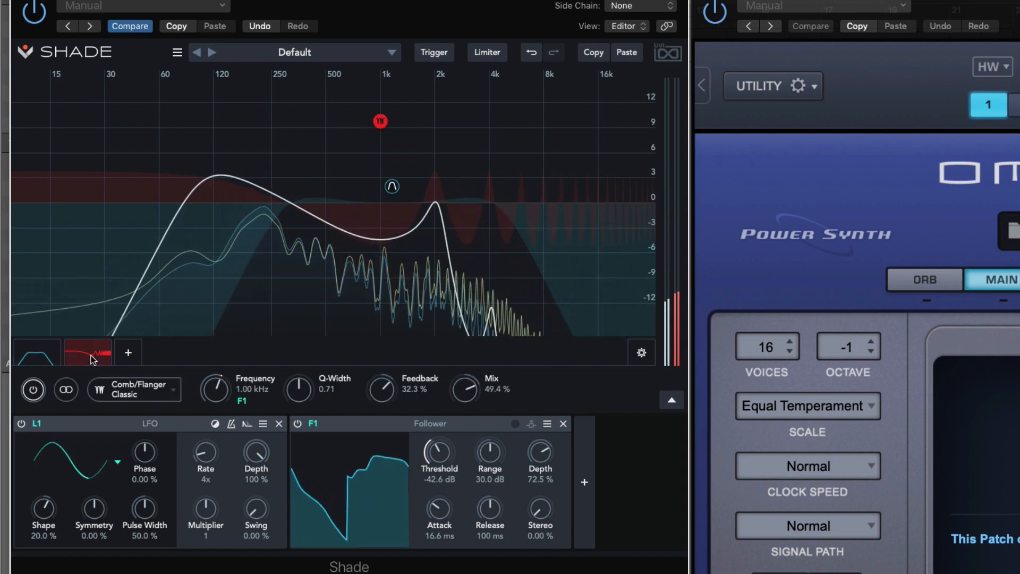
{"action": "right_click", "coordinate": [93, 357]}
{"action": "left_click", "coordinate": [124, 573]}
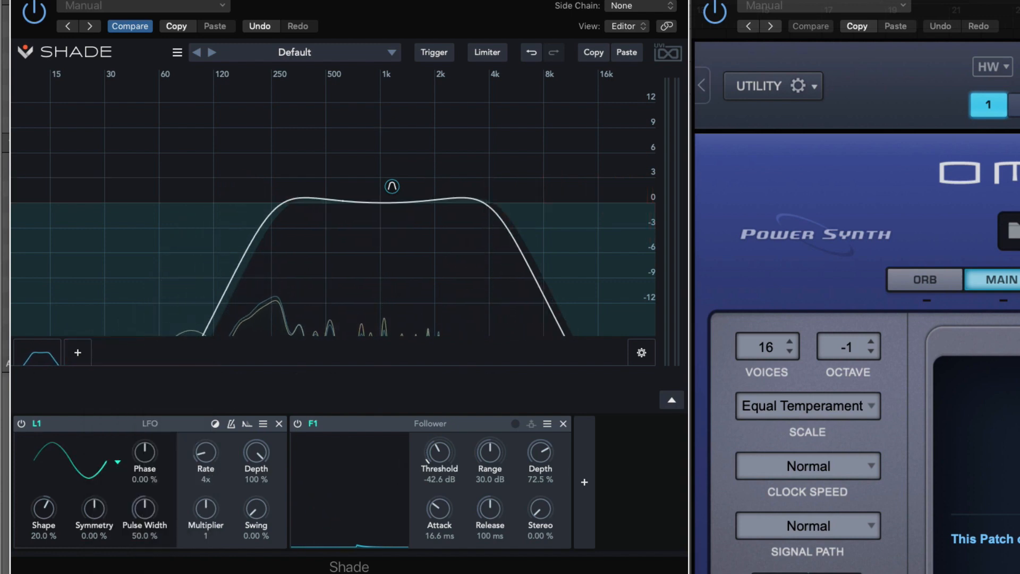
Add a Tilt Resonant phaser filter alongside the band pass filter
{"action": "left_click", "coordinate": [77, 352]}
{"action": "mouse_move", "coordinate": [153, 515]}
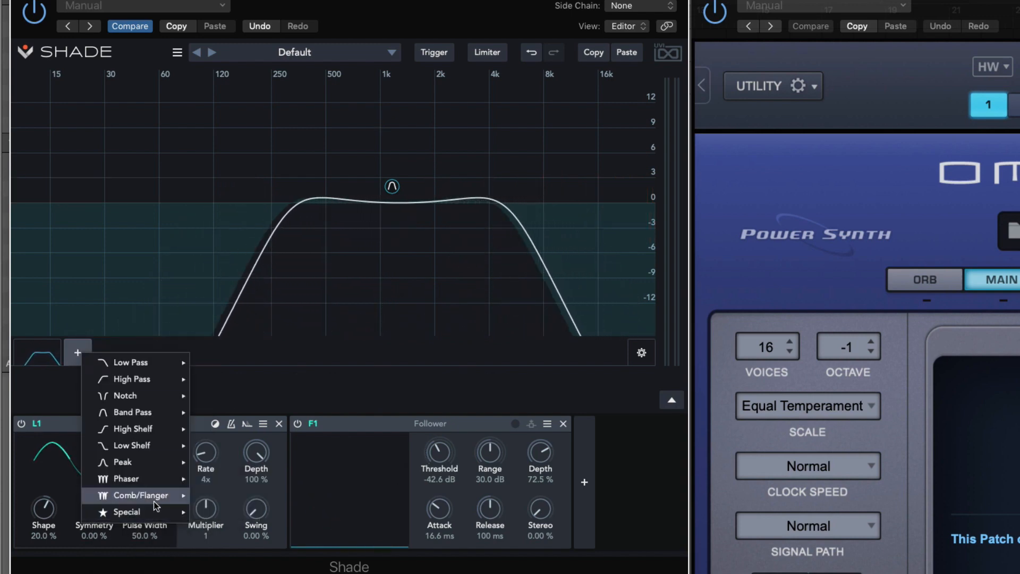
{"action": "mouse_move", "coordinate": [156, 479]}
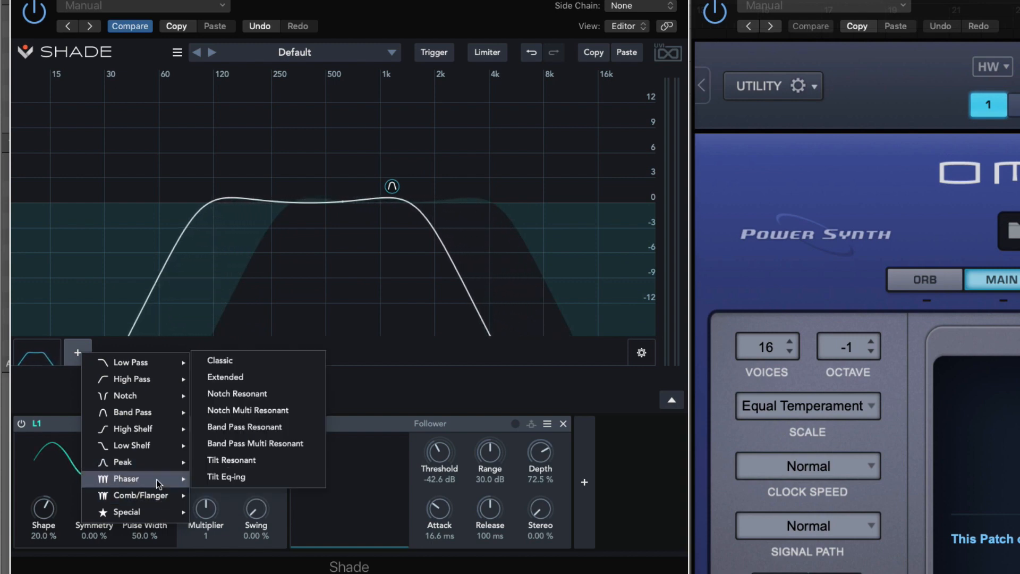
{"action": "left_click", "coordinate": [225, 461]}
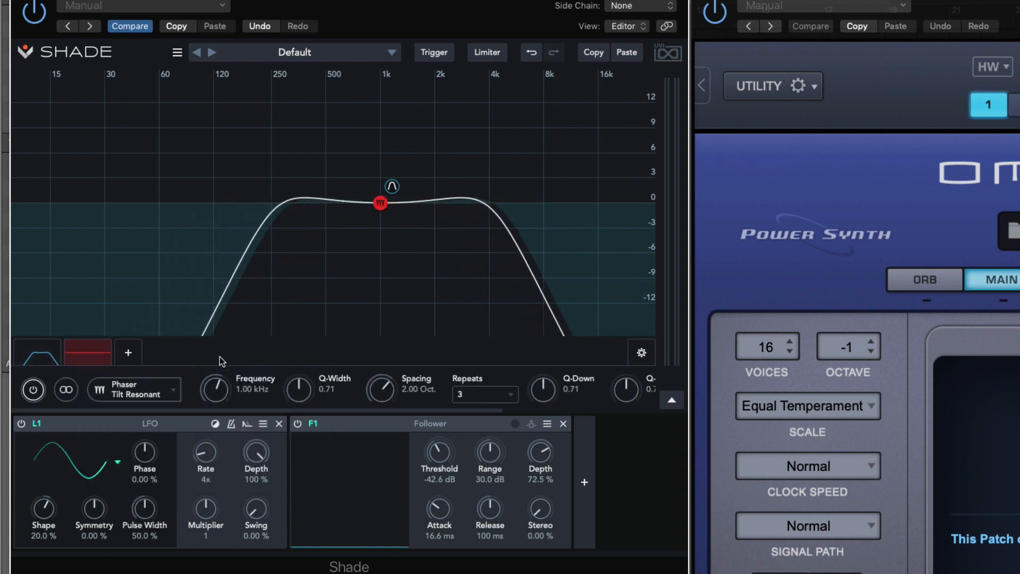
Bypass the band pass filter and play the patch through the phaser alone
{"action": "left_click", "coordinate": [45, 357]}
{"action": "left_click", "coordinate": [33, 390]}
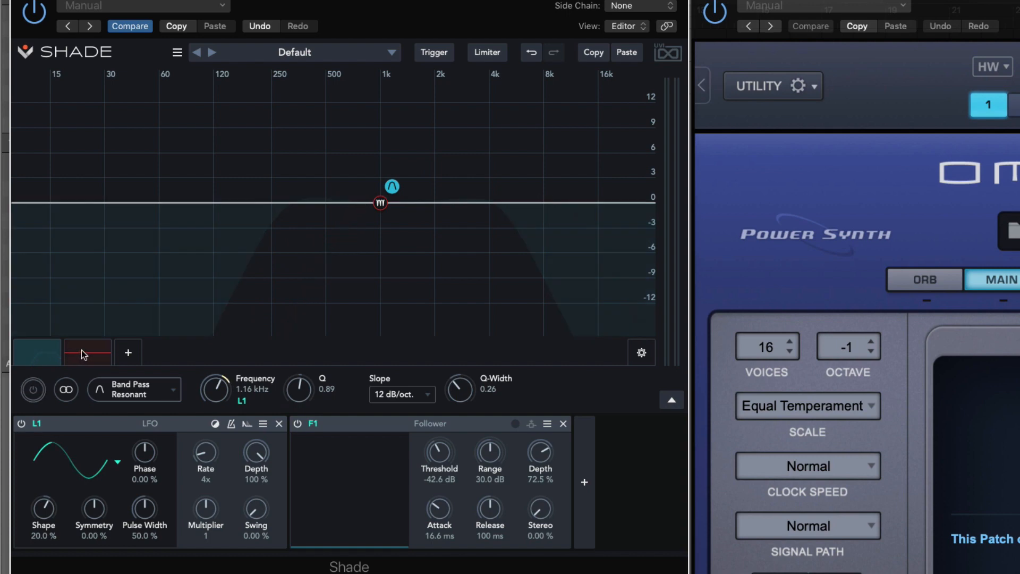
{"action": "left_click", "coordinate": [82, 352]}
{"action": "key", "text": "space"}
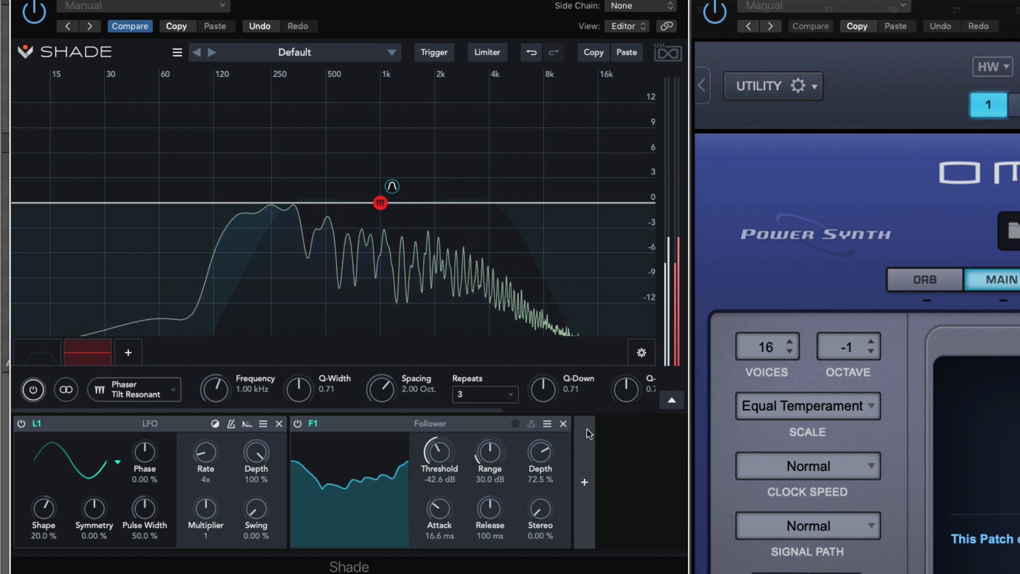
Replace the follower with a second LFO, assign it to the phaser's Frequency, and start playback
{"action": "left_click", "coordinate": [563, 423]}
{"action": "left_click", "coordinate": [300, 454]}
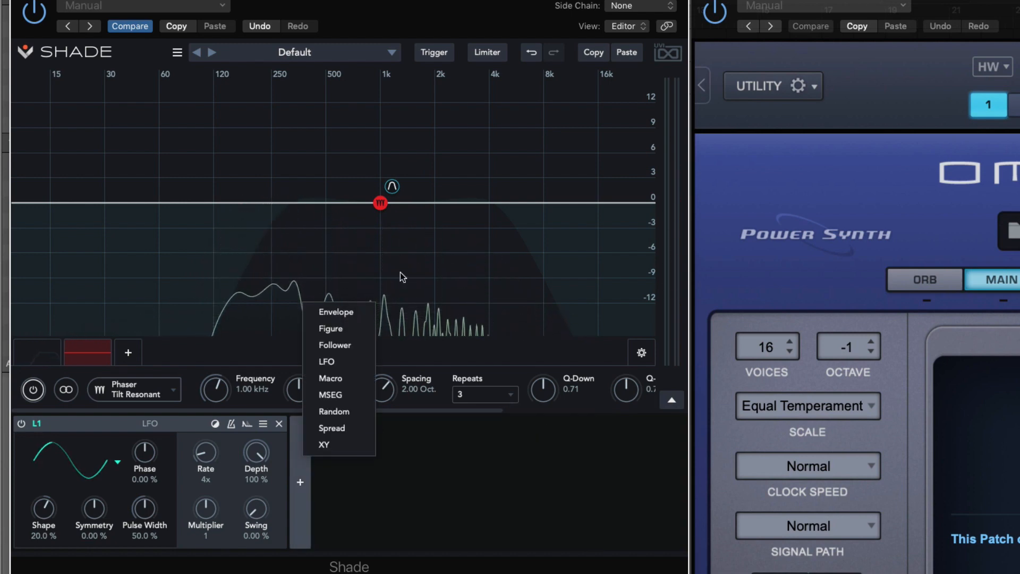
{"action": "left_click", "coordinate": [358, 365]}
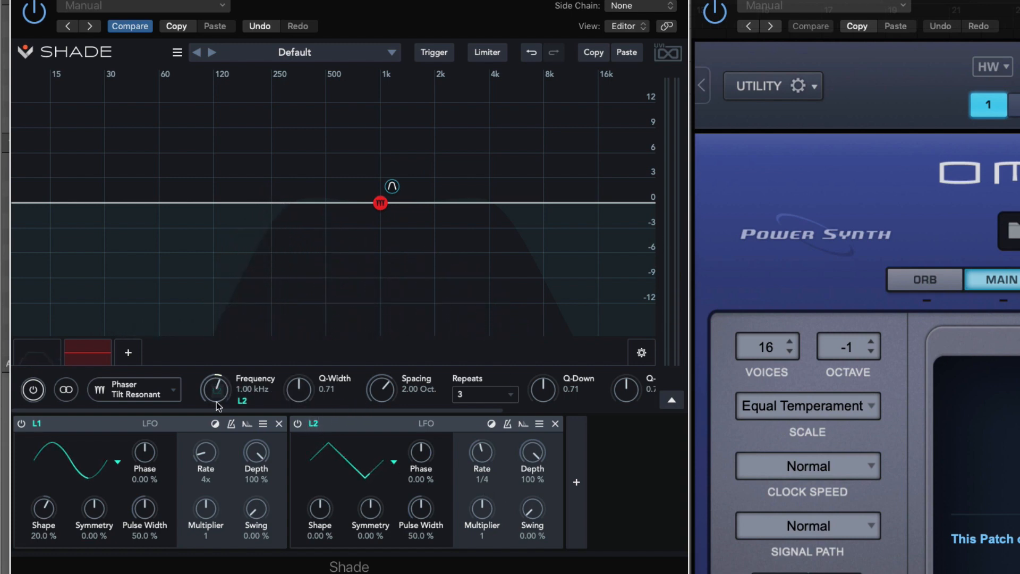
{"action": "key", "text": "space"}
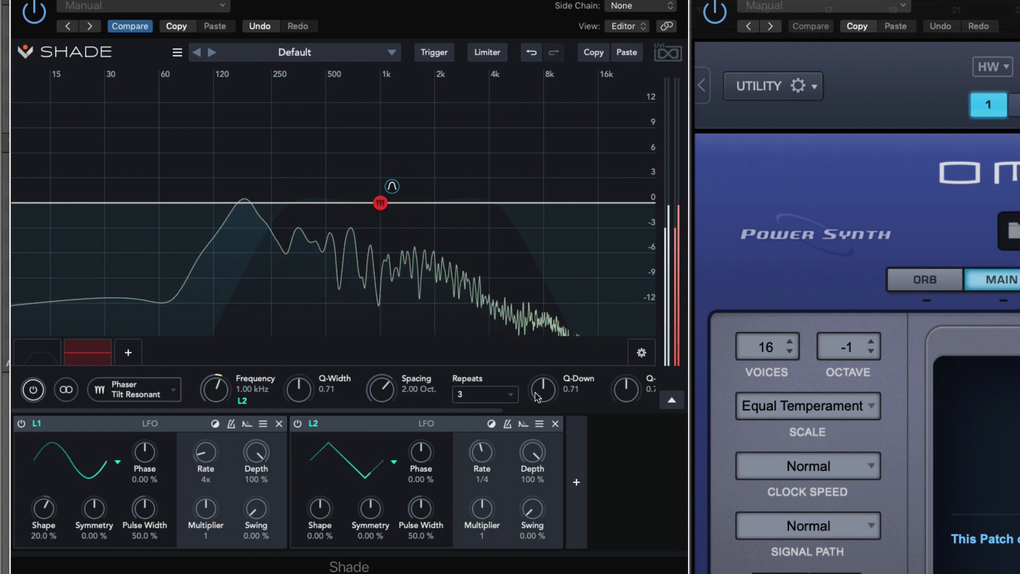
Set the phaser's Q-Down to 1.04 and Q-Width to 0.35, and the second LFO's Rate to 1/2 t
{"action": "mouse_move", "coordinate": [549, 390]}
{"action": "left_mouse_down"}
{"action": "mouse_move", "coordinate": [554, 366]}
{"action": "mouse_move", "coordinate": [554, 377]}
{"action": "left_mouse_up"}
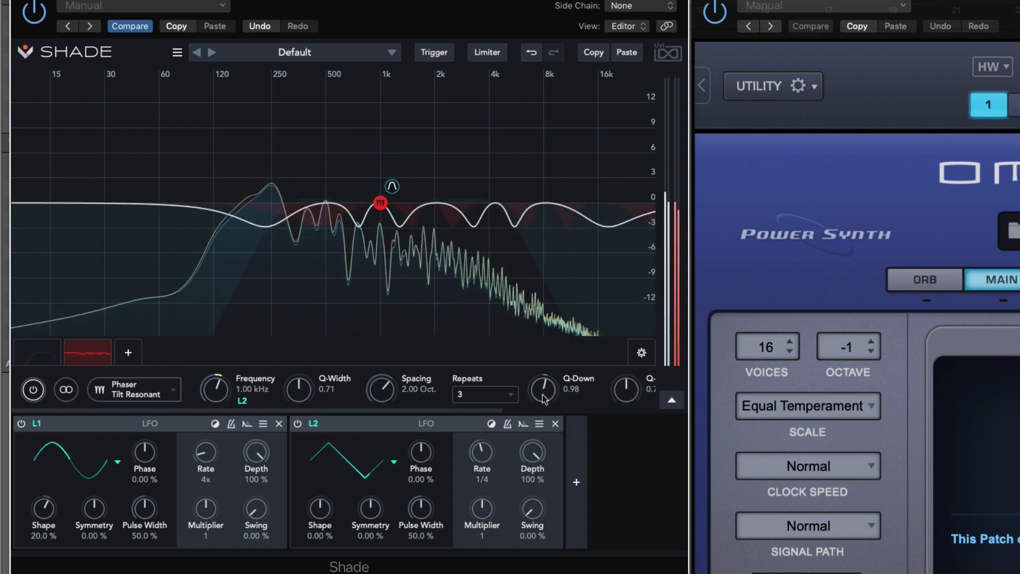
{"action": "mouse_move", "coordinate": [540, 398]}
{"action": "left_mouse_down"}
{"action": "mouse_move", "coordinate": [537, 429]}
{"action": "mouse_move", "coordinate": [550, 396]}
{"action": "mouse_move", "coordinate": [550, 411]}
{"action": "left_mouse_up"}
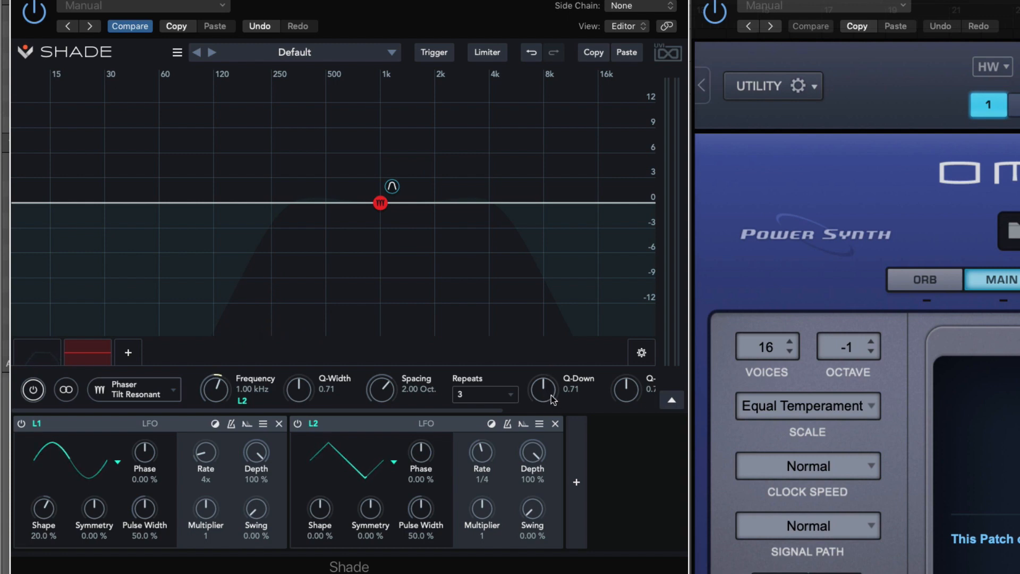
{"action": "mouse_move", "coordinate": [546, 416]}
{"action": "left_mouse_down"}
{"action": "mouse_move", "coordinate": [571, 396]}
{"action": "mouse_move", "coordinate": [542, 399]}
{"action": "left_mouse_up"}
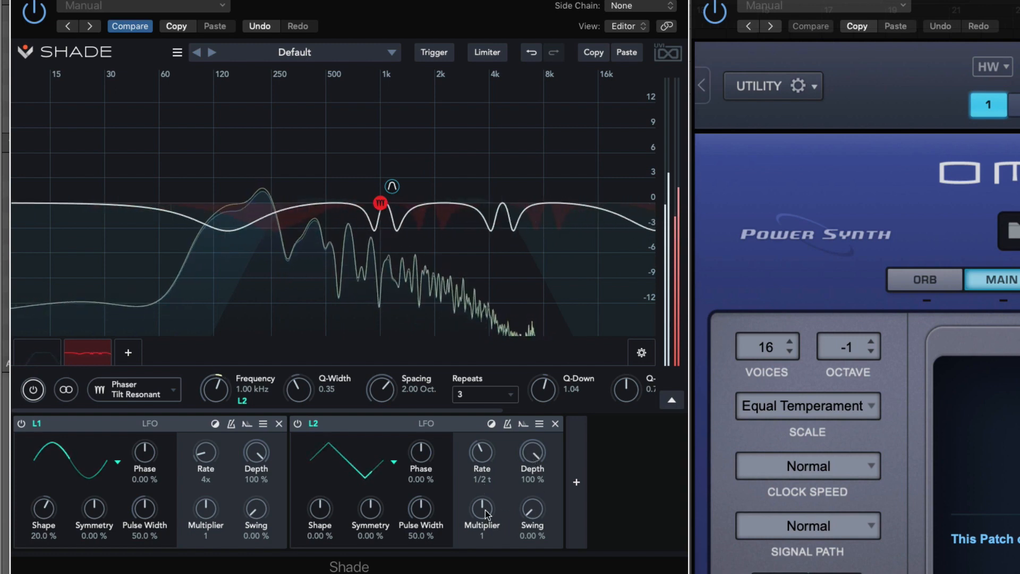
Try a square wave at 100 % Shape on the second LFO, lower the phaser's Q-Down to 0.92, and restore the triangle wave
{"action": "left_click_drag", "start_coordinate": [347, 463], "coordinate": [441, 498]}
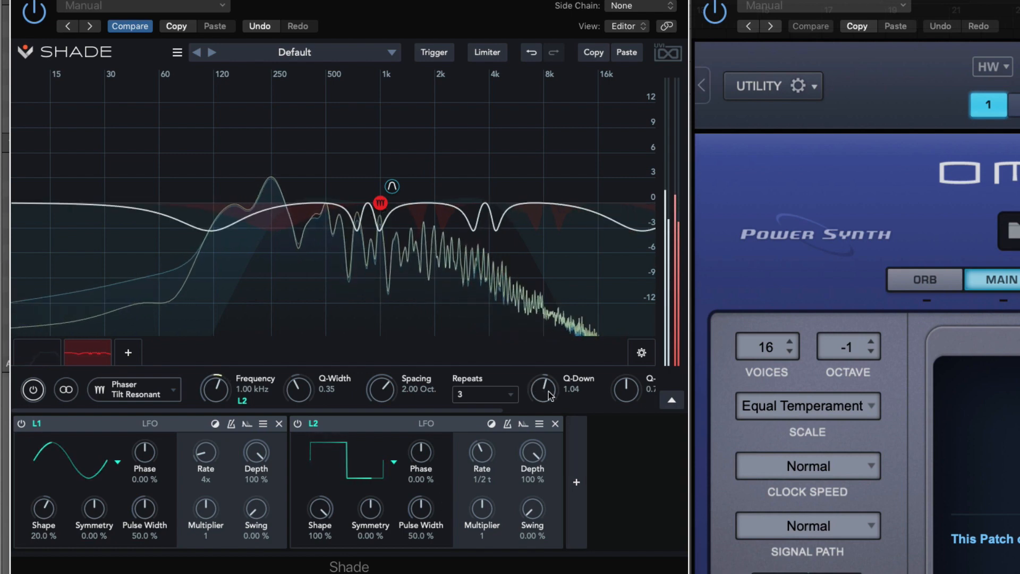
{"action": "mouse_move", "coordinate": [549, 395]}
{"action": "left_mouse_down"}
{"action": "mouse_move", "coordinate": [549, 382]}
{"action": "mouse_move", "coordinate": [548, 399]}
{"action": "left_mouse_up"}
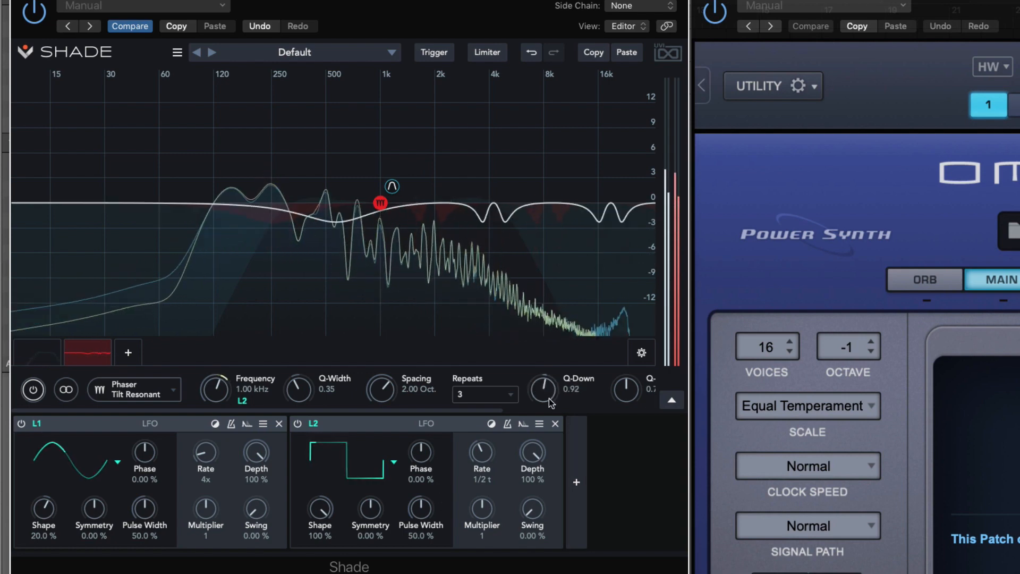
{"action": "left_click", "coordinate": [340, 459]}
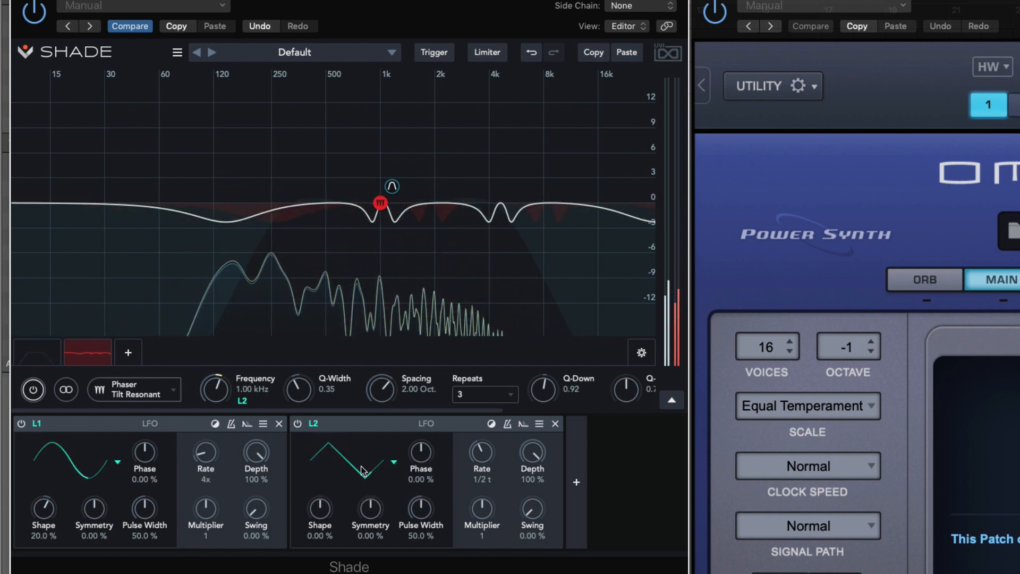
Re-enable the band pass filter and raise its Frequency to 2.99 kHz
{"action": "right_click", "coordinate": [38, 357]}
{"action": "left_click", "coordinate": [80, 553]}
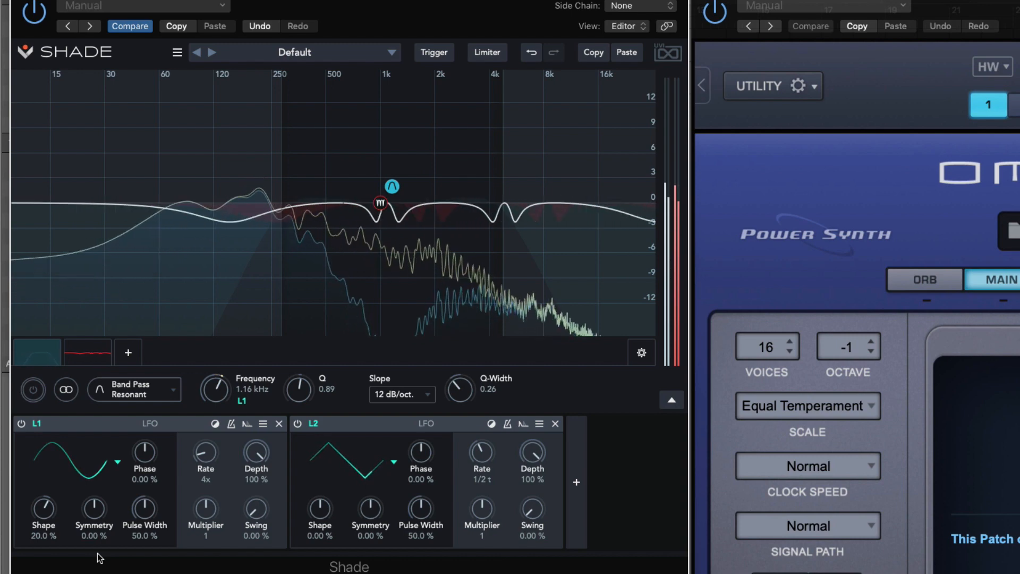
{"action": "left_click", "coordinate": [30, 399]}
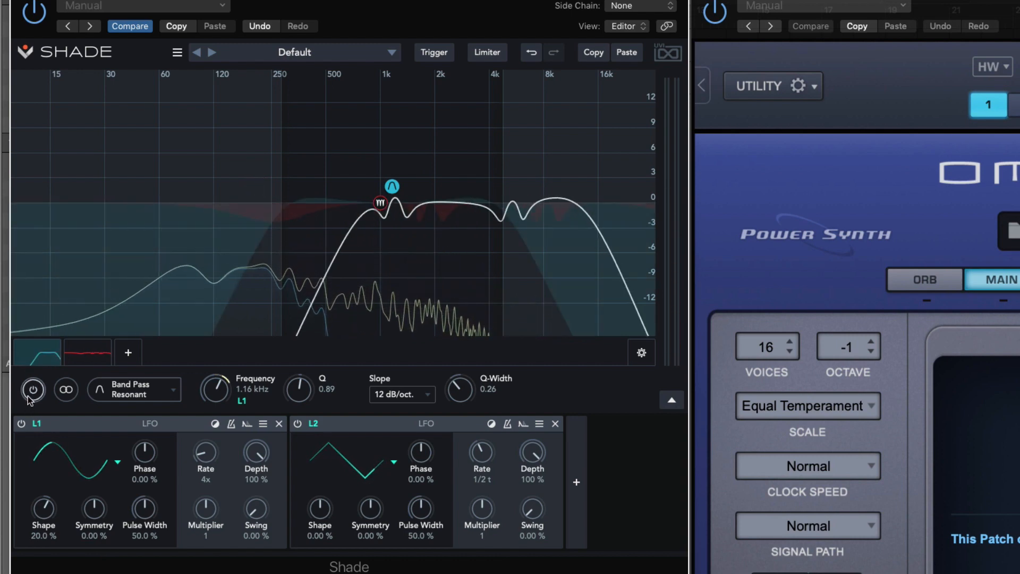
{"action": "left_click", "coordinate": [79, 356]}
{"action": "left_click", "coordinate": [38, 352]}
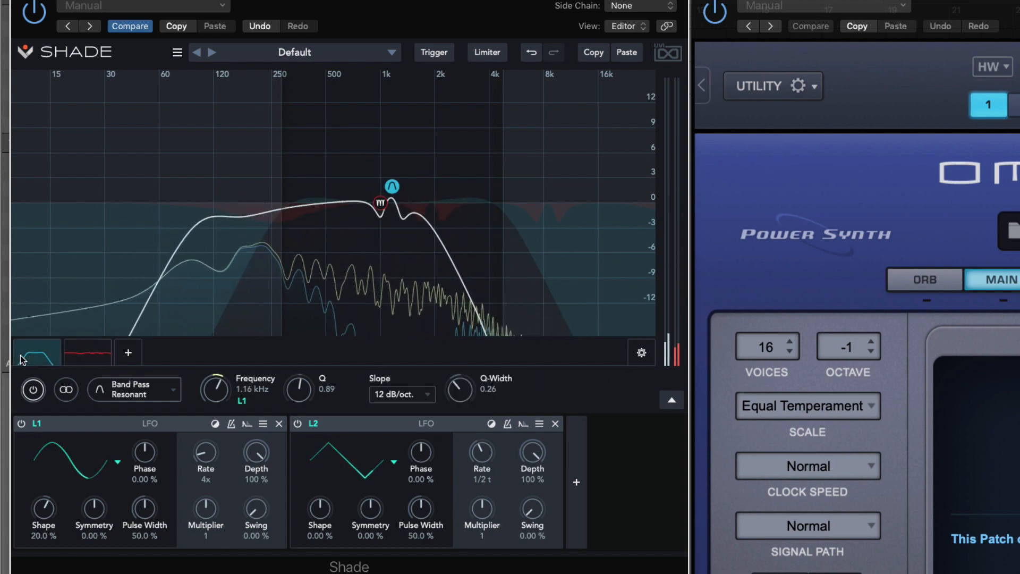
{"action": "left_click_drag", "start_coordinate": [232, 395], "coordinate": [227, 357]}
{"action": "key", "text": "space"}
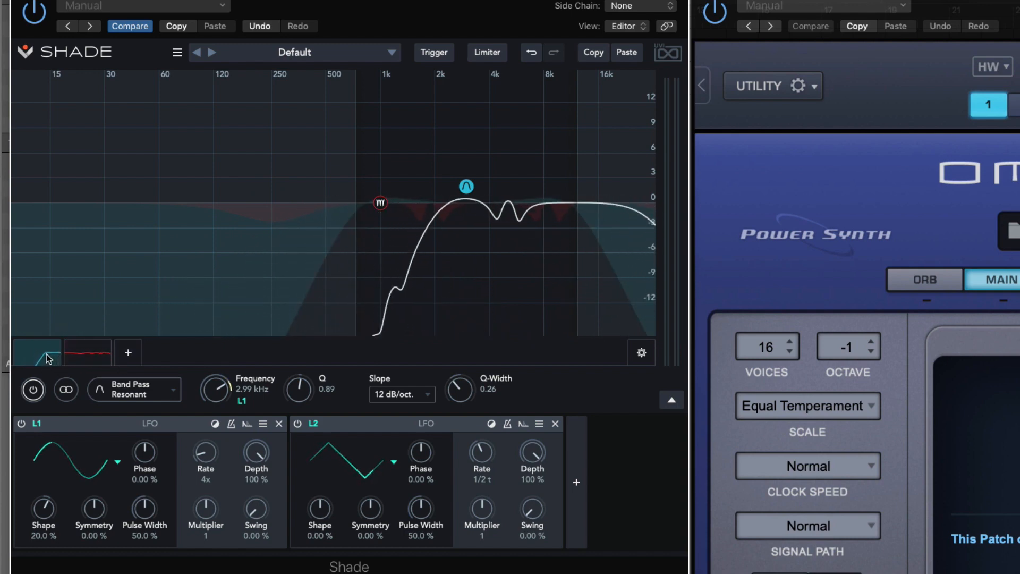
Change the phaser filter's type to Notch Multi Resonant
{"action": "left_click", "coordinate": [101, 357]}
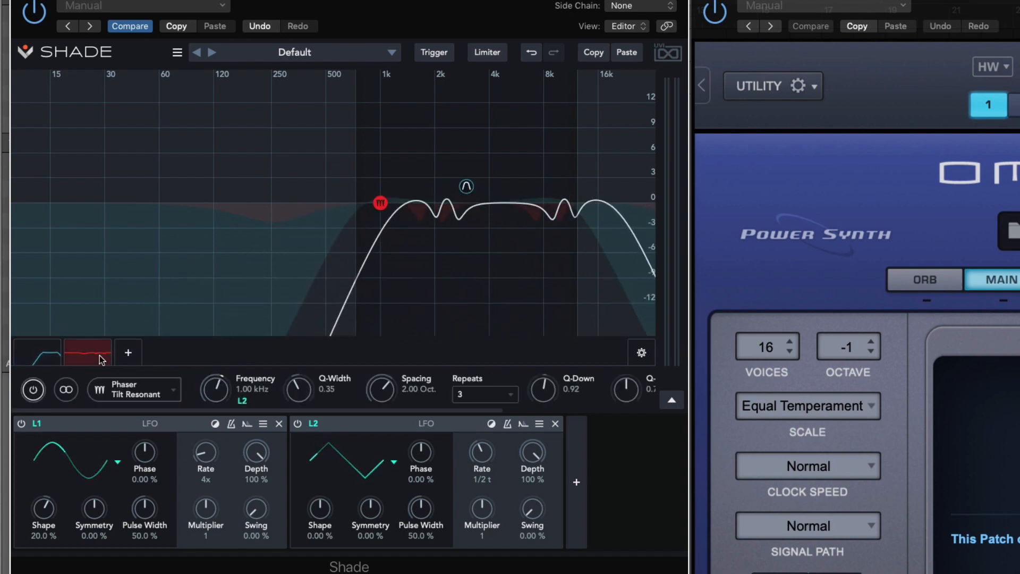
{"action": "left_click", "coordinate": [140, 397]}
{"action": "left_click", "coordinate": [156, 392]}
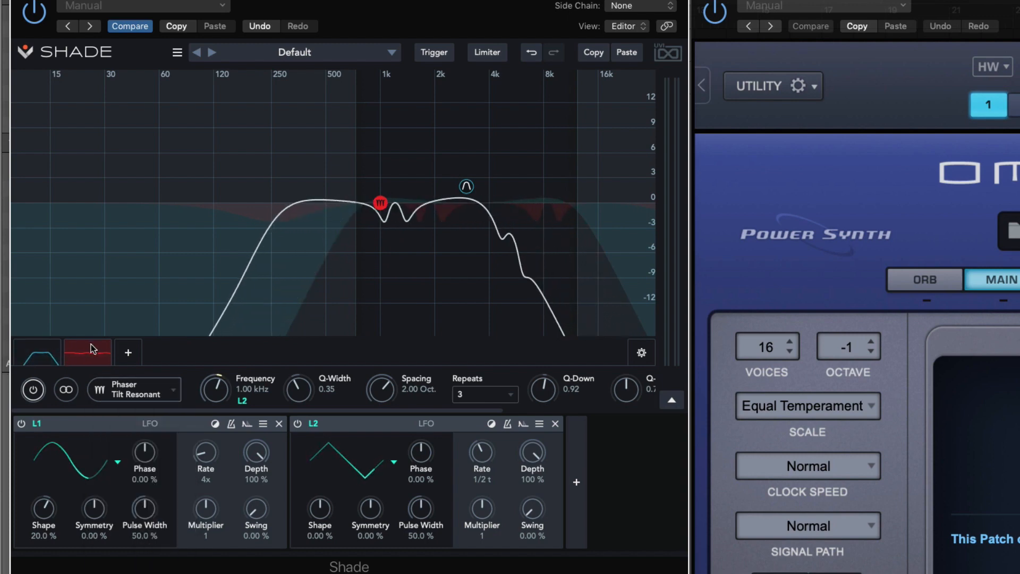
{"action": "left_click", "coordinate": [134, 391]}
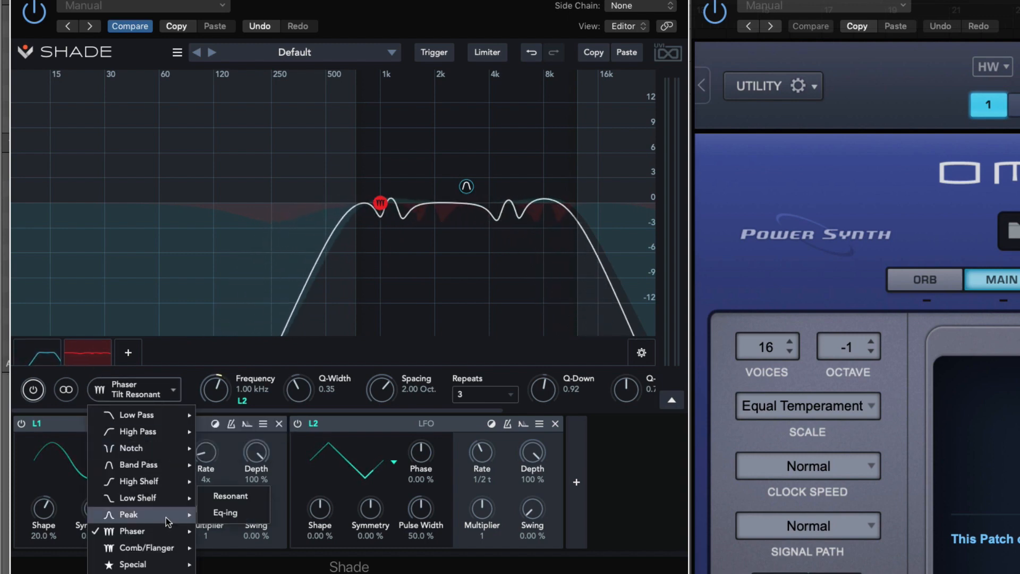
{"action": "mouse_move", "coordinate": [151, 449]}
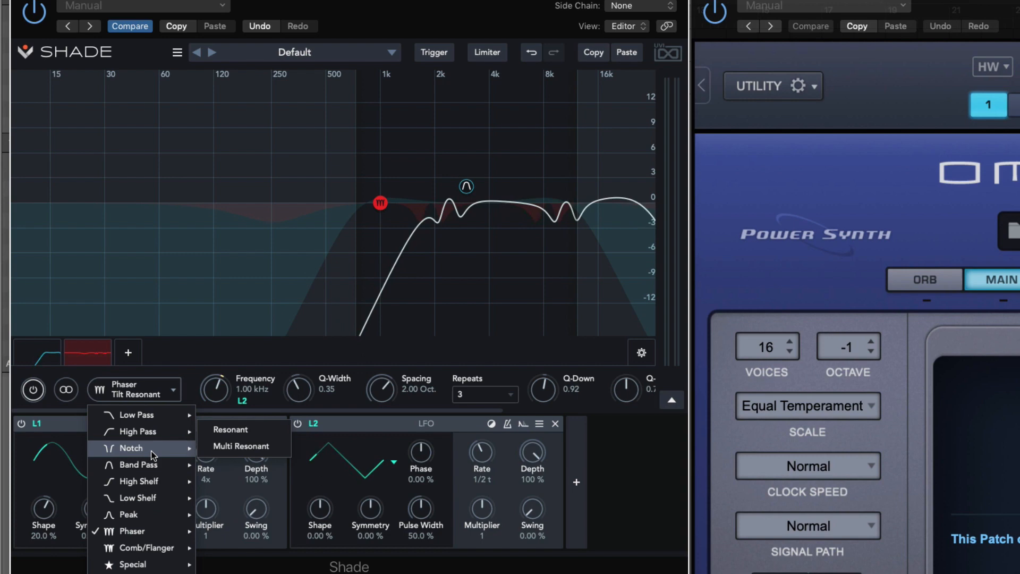
{"action": "left_click", "coordinate": [232, 448]}
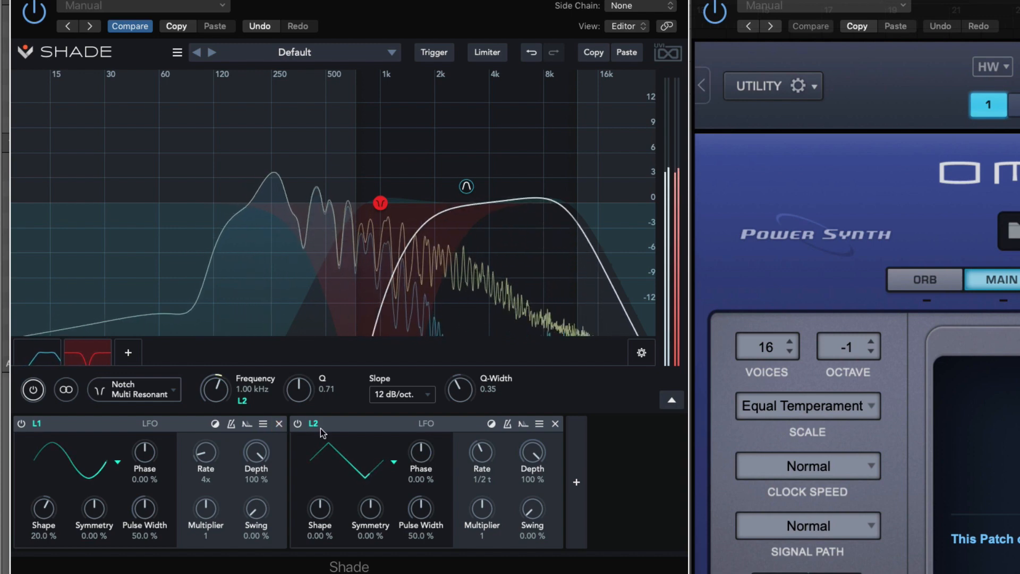
Replace the second LFO with an XY modulator, assigning X to the notch filter's Frequency and Y to its Q
{"action": "left_click", "coordinate": [555, 423]}
{"action": "left_click", "coordinate": [305, 455]}
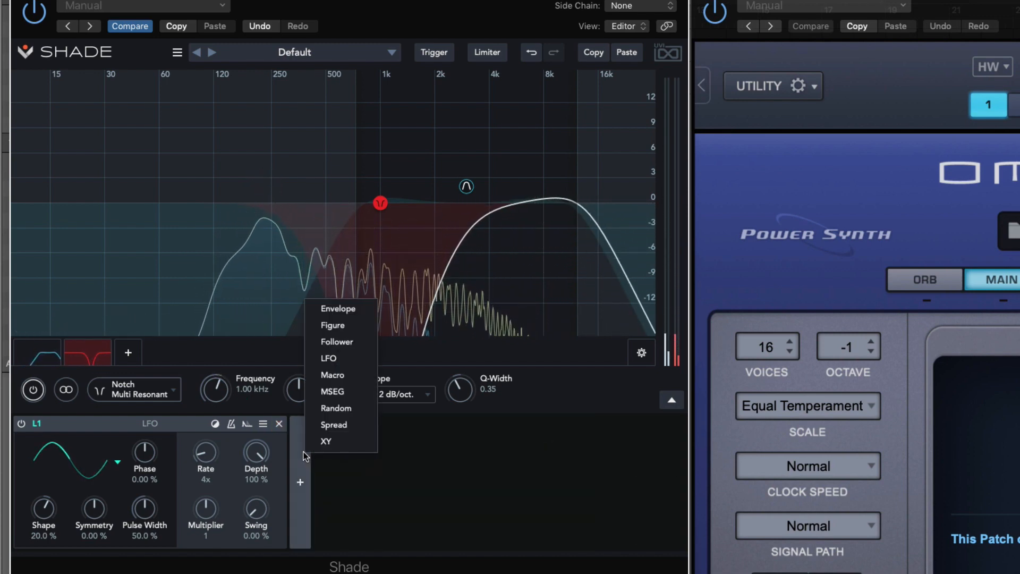
{"action": "left_click", "coordinate": [322, 442]}
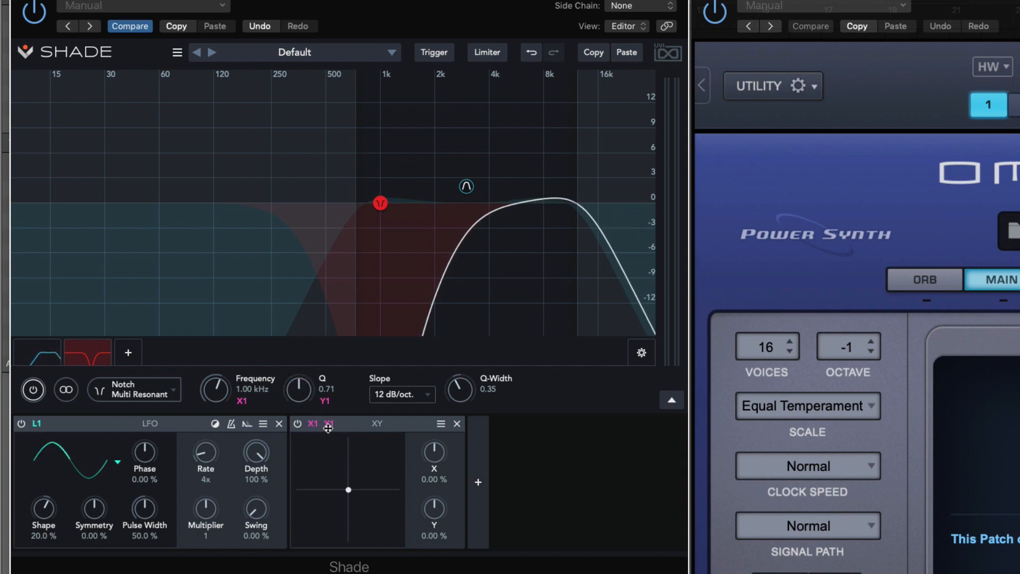
Try different XY modulator positions, ending with X at -30.9 % and Y at -19.0 %
{"action": "left_click_drag", "start_coordinate": [392, 476], "coordinate": [325, 489]}
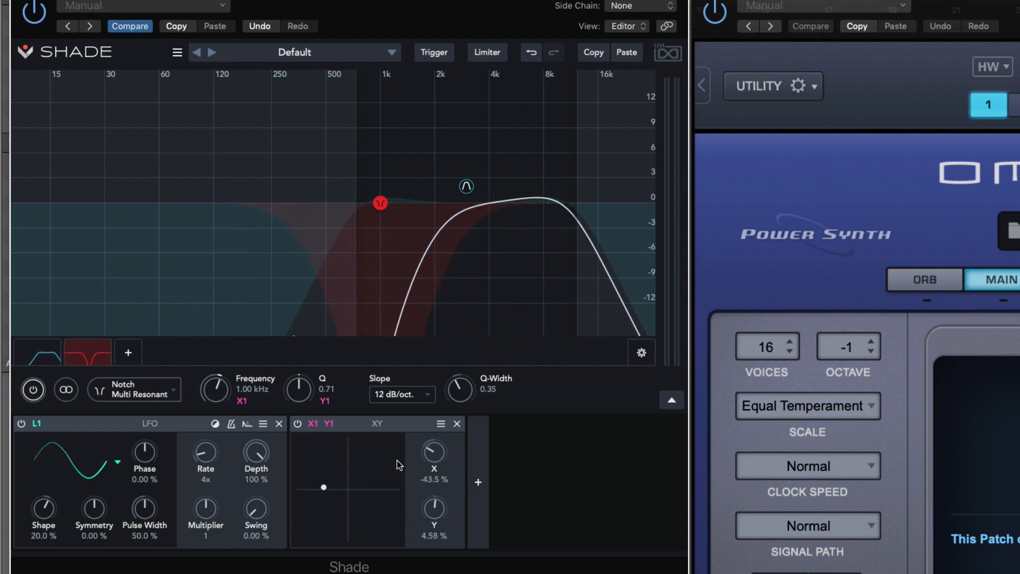
{"action": "right_click", "coordinate": [437, 452]}
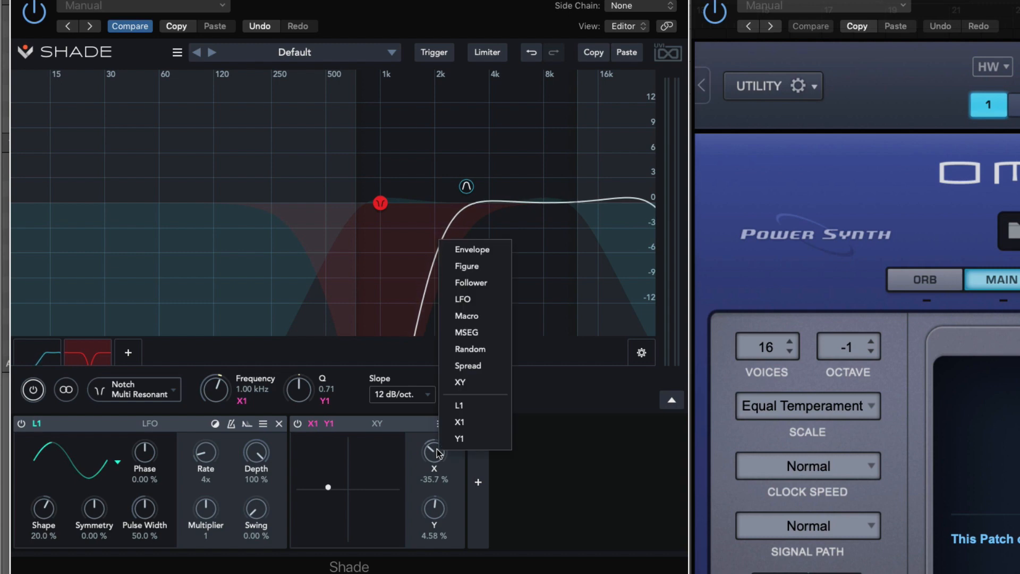
{"action": "left_click", "coordinate": [430, 453]}
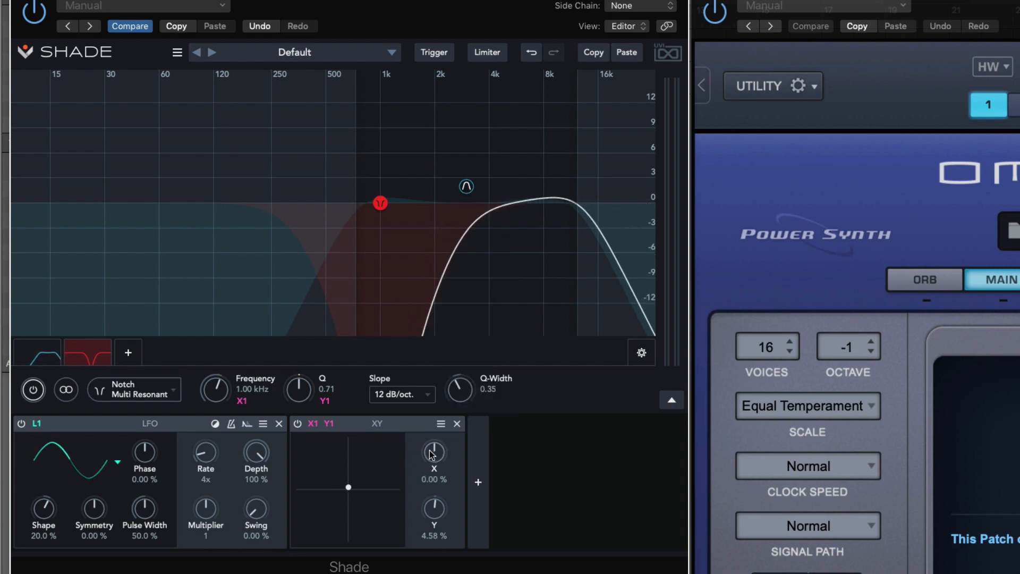
{"action": "right_click", "coordinate": [433, 454]}
{"action": "left_click", "coordinate": [433, 456]}
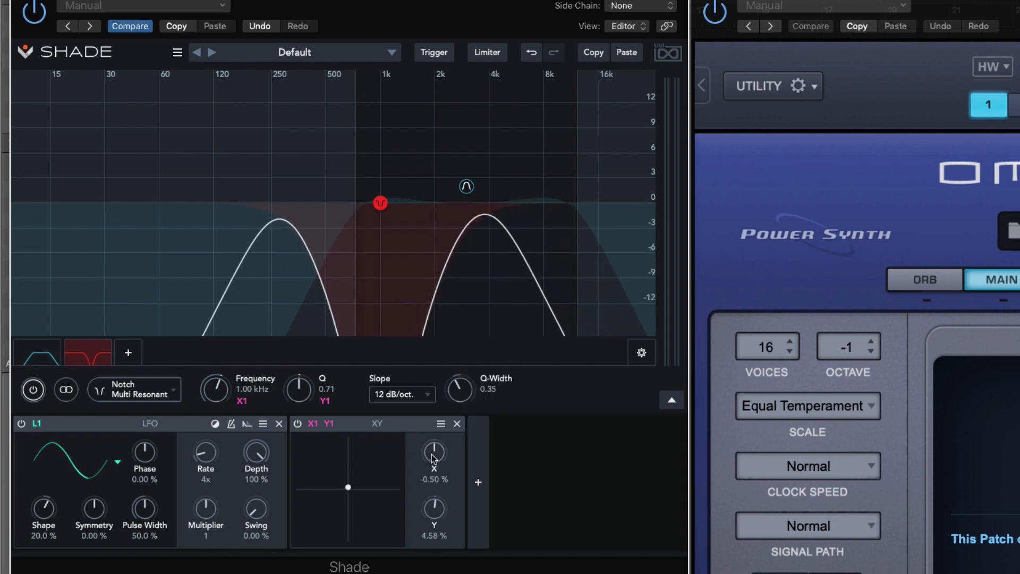
{"action": "right_click", "coordinate": [434, 456]}
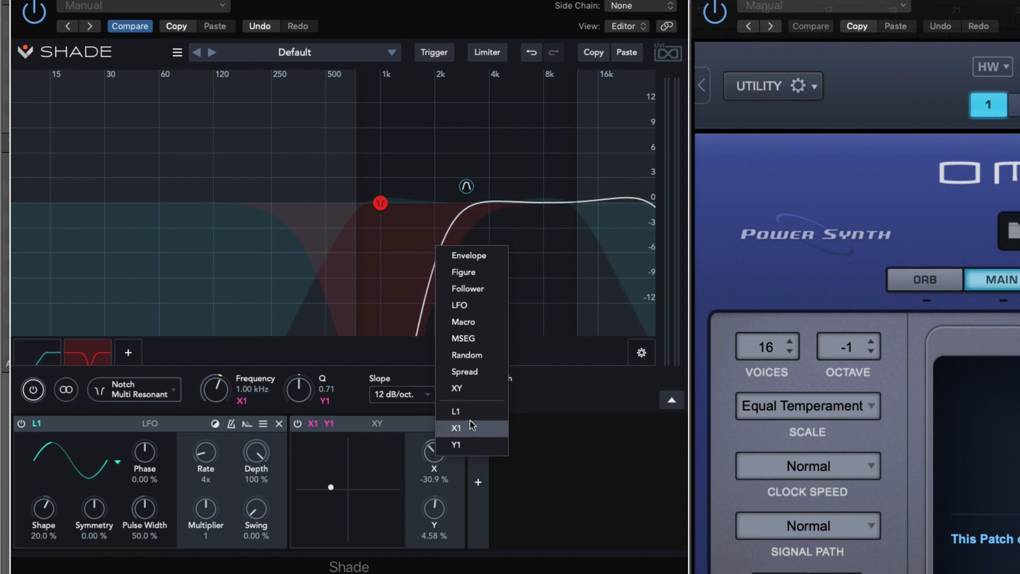
{"action": "left_click", "coordinate": [417, 522]}
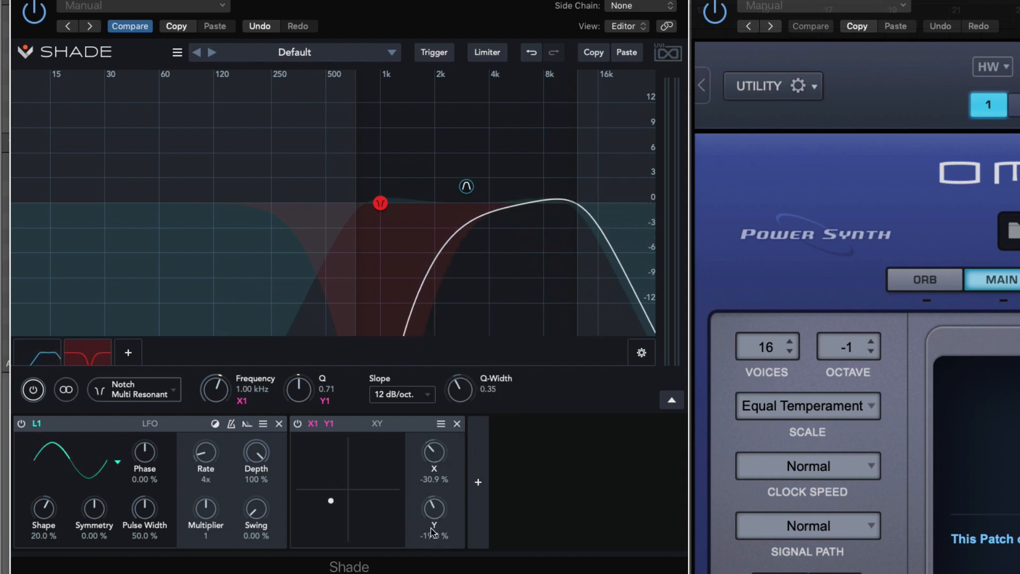
Add a Random modulator, assign it to the XY modulator's X, and set X to -42.8 %
{"action": "left_click", "coordinate": [478, 482]}
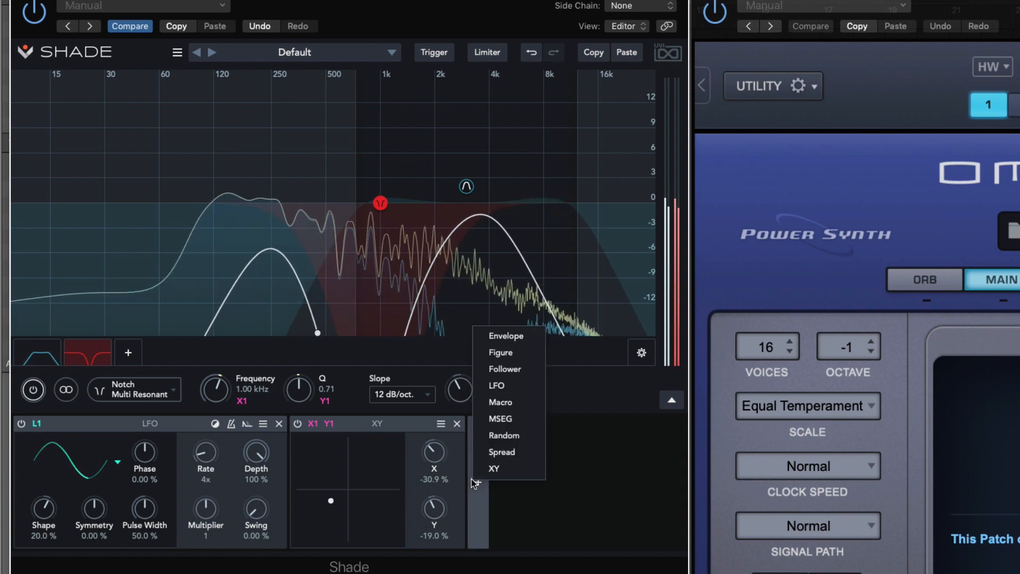
{"action": "left_click", "coordinate": [496, 436]}
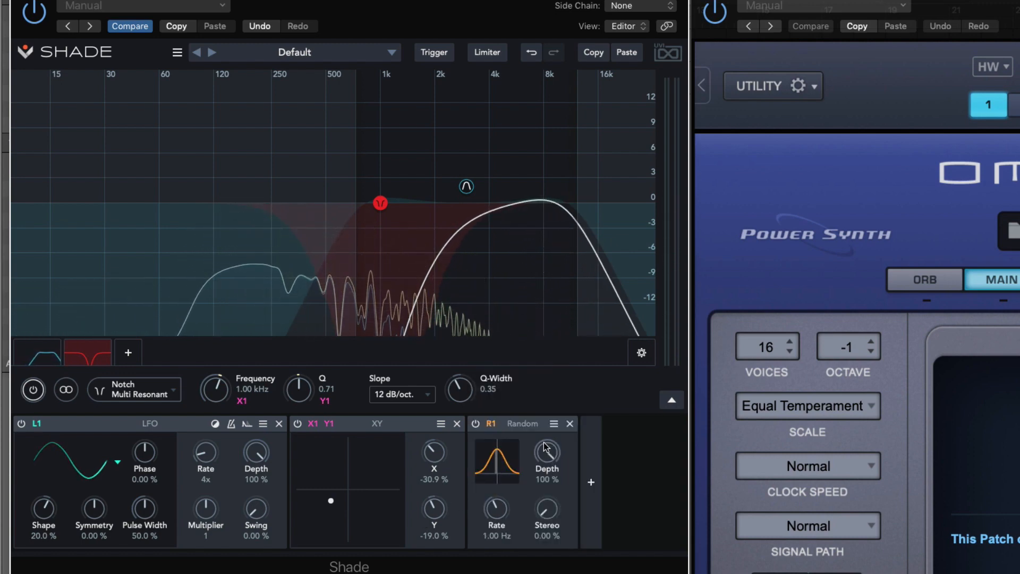
{"action": "left_click_drag", "start_coordinate": [490, 420], "coordinate": [433, 452]}
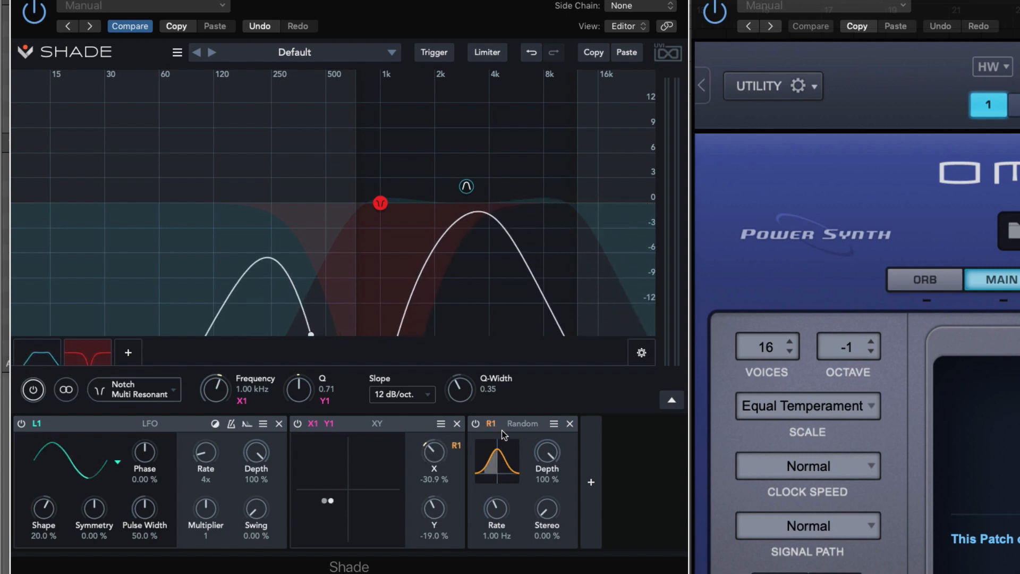
Assign a second Random modulator to the XY's Y at 44.0 %, and set the two Random Rates to 3.37 Hz and 2.25 Hz
{"action": "left_click", "coordinate": [591, 481]}
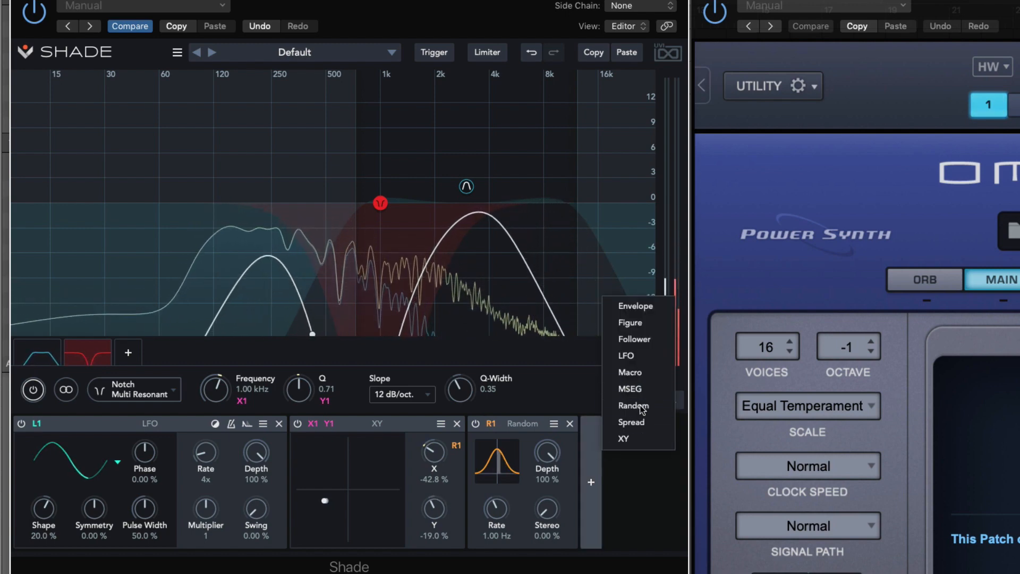
{"action": "left_click", "coordinate": [619, 421]}
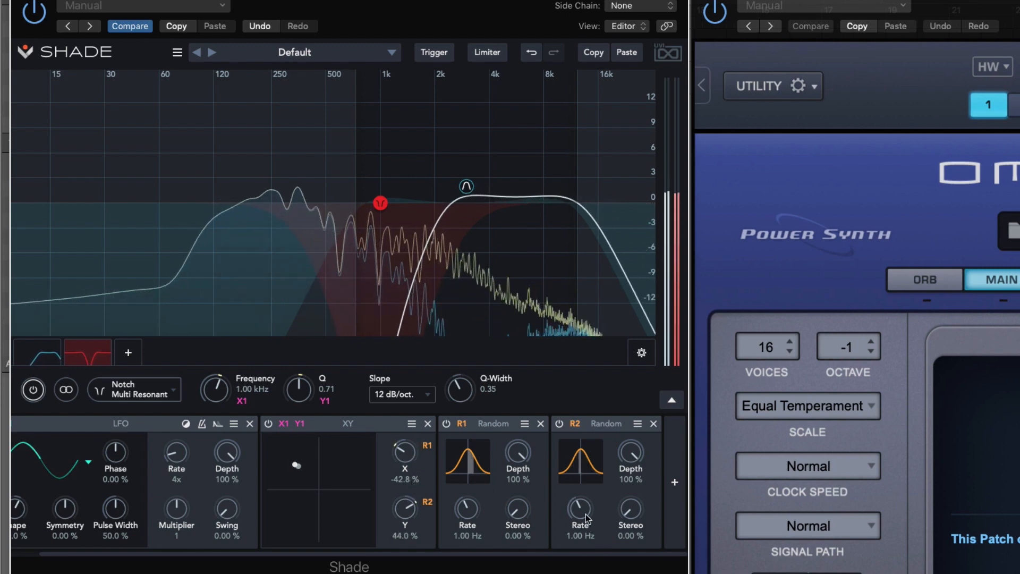
{"action": "left_click_drag", "start_coordinate": [585, 514], "coordinate": [585, 495]}
{"action": "left_click_drag", "start_coordinate": [479, 518], "coordinate": [479, 488]}
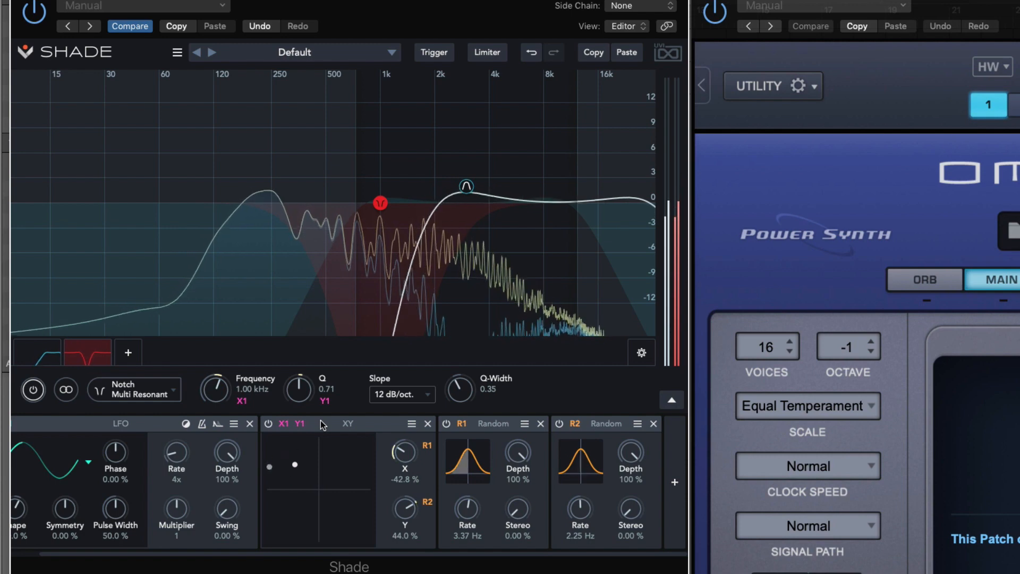
Bypass the band pass filter and set the notch filter's Q-Width to 0.66
{"action": "left_click", "coordinate": [44, 357]}
{"action": "left_click", "coordinate": [33, 389]}
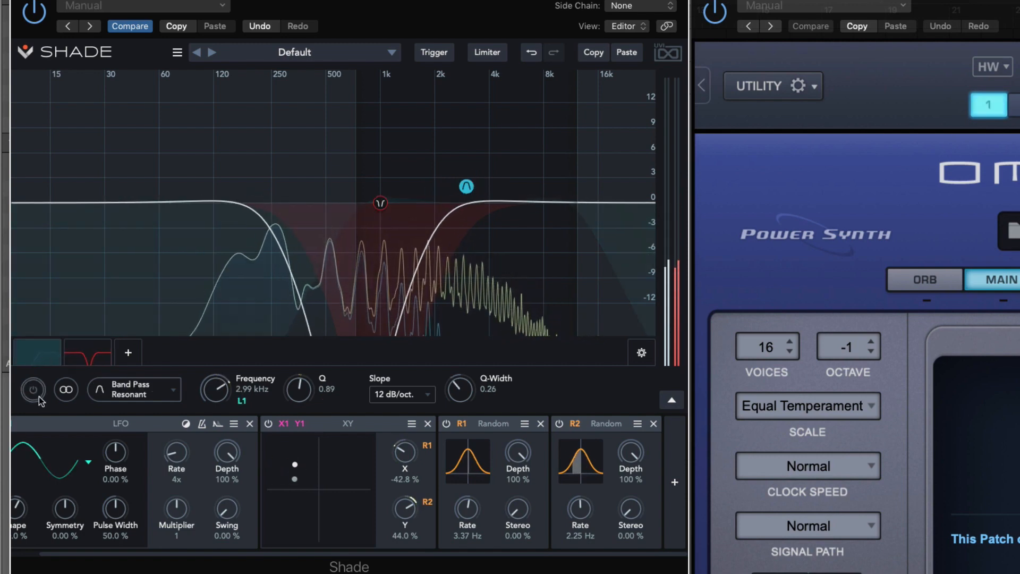
{"action": "left_click", "coordinate": [87, 352]}
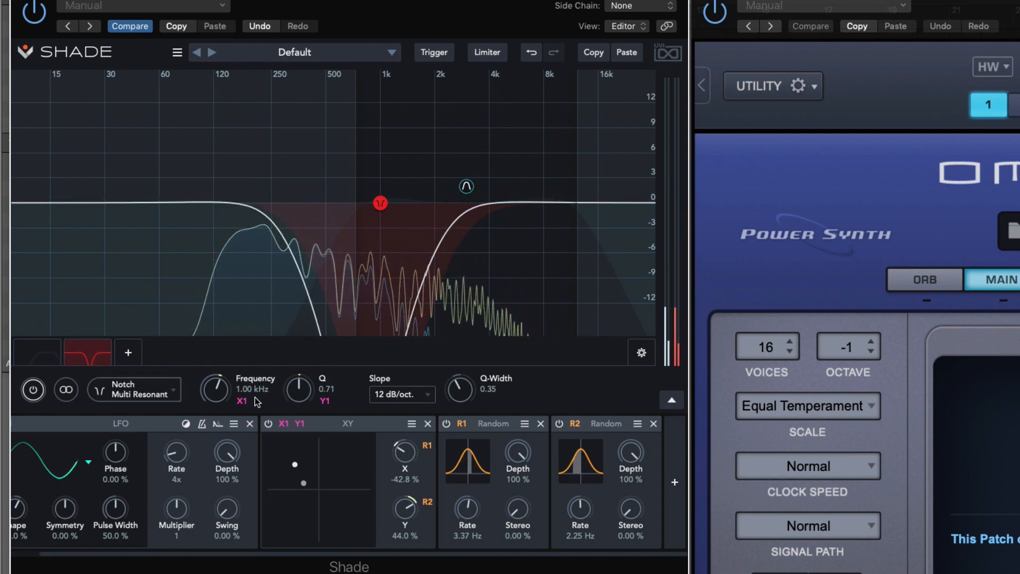
{"action": "scroll", "coordinate": [462, 392], "scroll_direction": "up", "scroll_amount": 1}
{"action": "left_click_drag", "start_coordinate": [462, 392], "coordinate": [326, 320]}
Change the notch filter to Peak Eq-ing with Frequency 1.79 kHz, Gain 14.0 dB, Slope 15.2 dB/o and Q-Width 0.92
{"action": "left_click", "coordinate": [135, 389]}
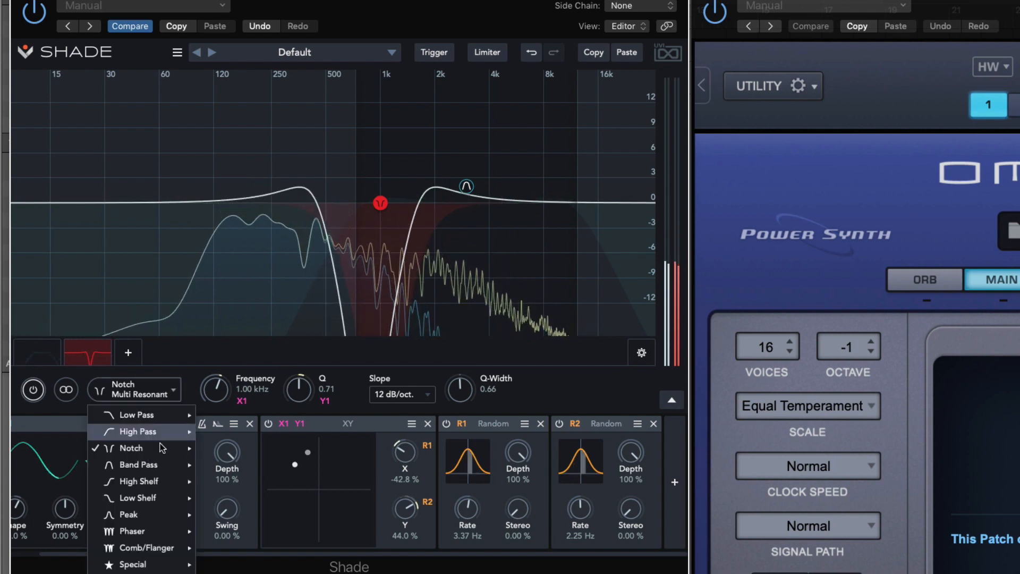
{"action": "mouse_move", "coordinate": [163, 452]}
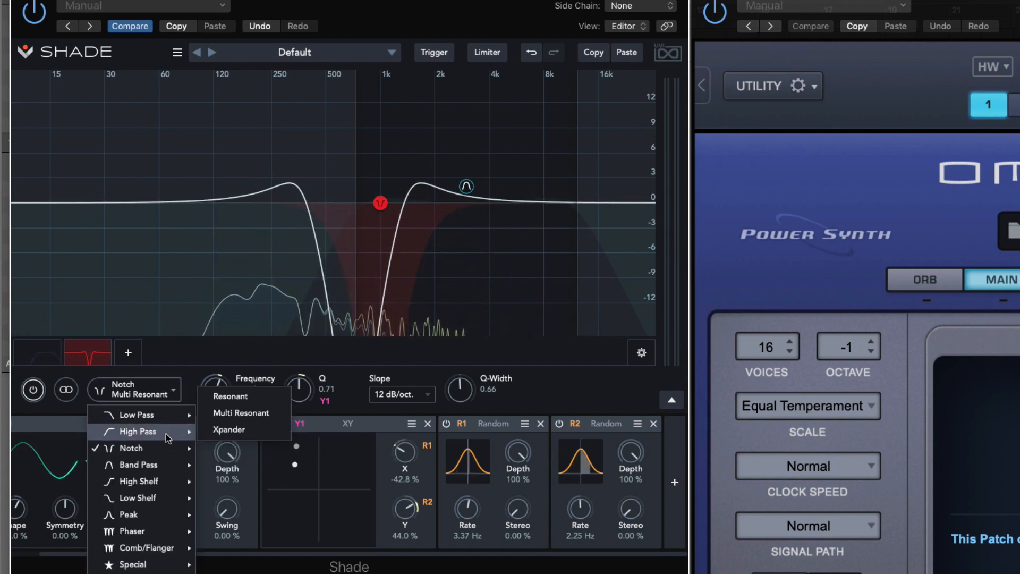
{"action": "mouse_move", "coordinate": [160, 481]}
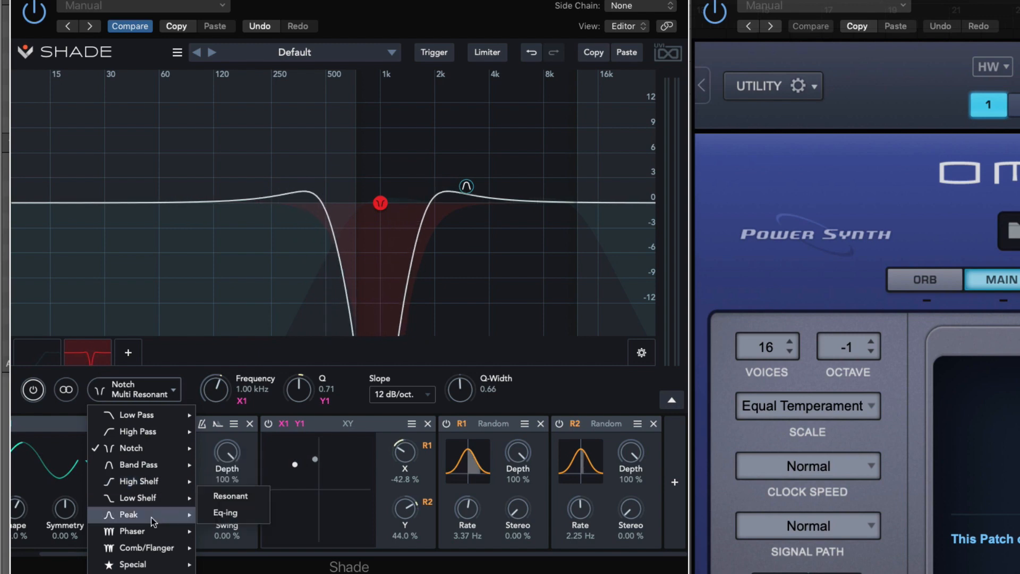
{"action": "left_click", "coordinate": [220, 517]}
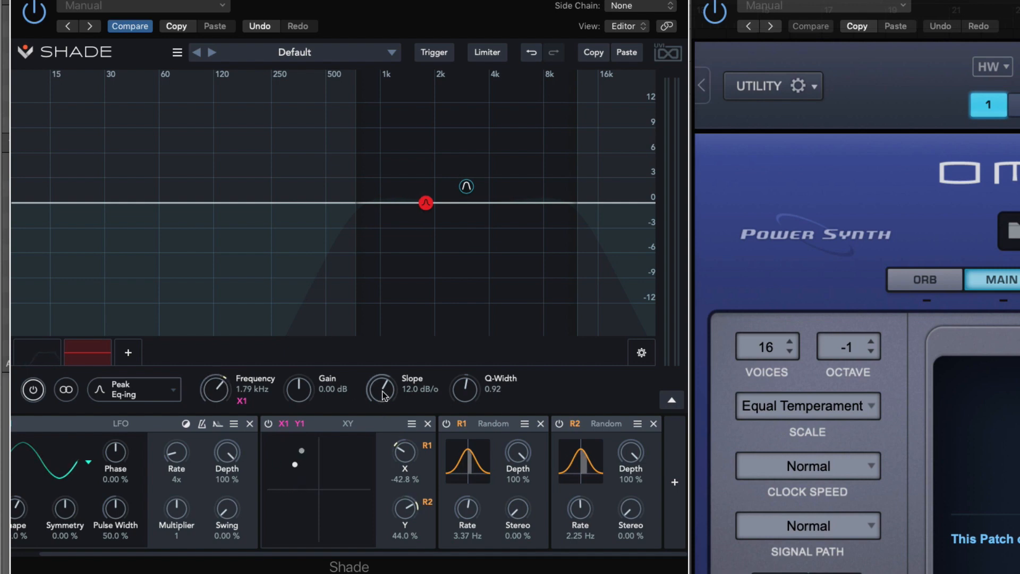
{"action": "left_click_drag", "start_coordinate": [307, 371], "coordinate": [315, 357]}
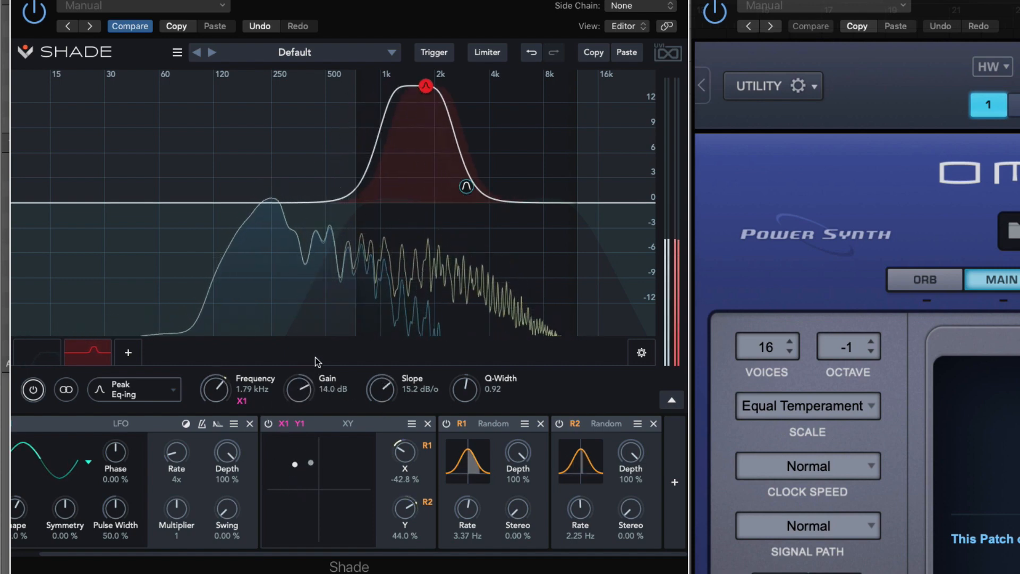
Set the Stereo amount to 38.3 % on the first Random modulator and 59.8 % on the second
{"action": "mouse_move", "coordinate": [483, 1]}
{"action": "left_mouse_down"}
{"action": "mouse_move", "coordinate": [637, 54]}
{"action": "mouse_move", "coordinate": [475, 0]}
{"action": "left_mouse_up"}
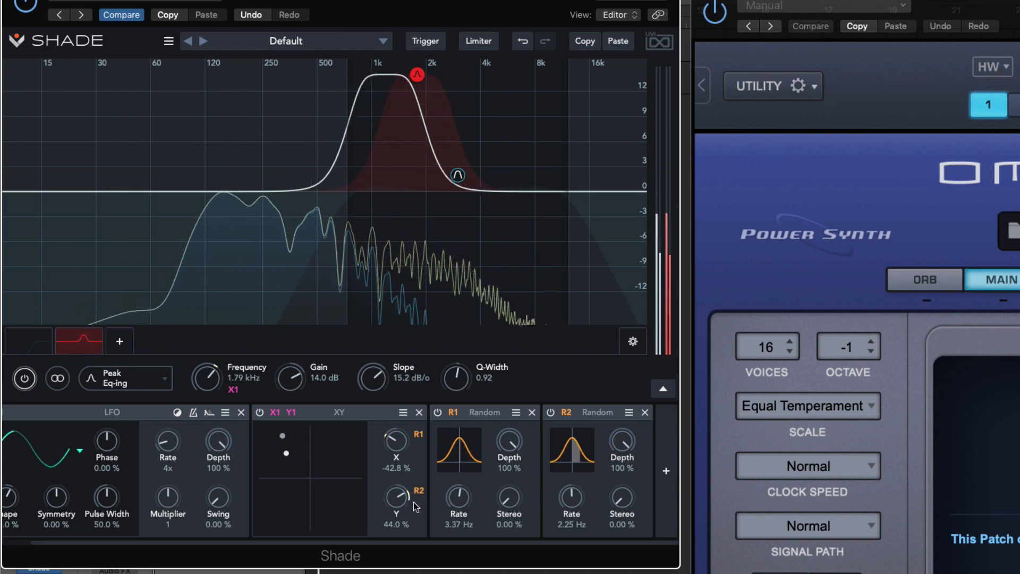
{"action": "left_click_drag", "start_coordinate": [509, 499], "coordinate": [509, 481]}
{"action": "left_click_drag", "start_coordinate": [618, 498], "coordinate": [619, 475]}
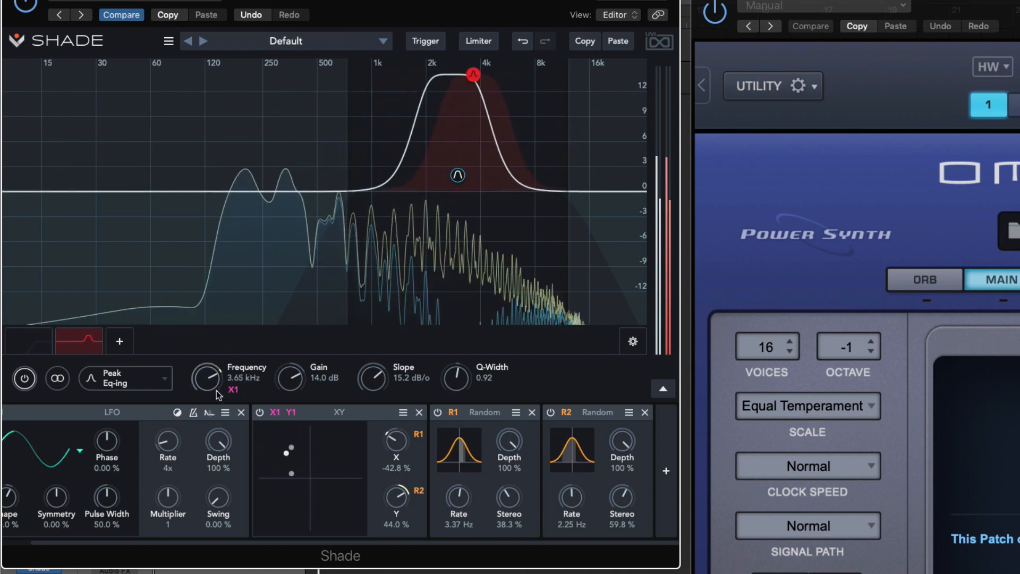
Narrow the peak filter with Frequency 3.99 kHz, Gain 17.2 dB, Slope 8.59 dB/o and Q-Width 3.44
{"action": "left_click_drag", "start_coordinate": [378, 379], "coordinate": [369, 419]}
{"action": "left_click_drag", "start_coordinate": [459, 379], "coordinate": [472, 328]}
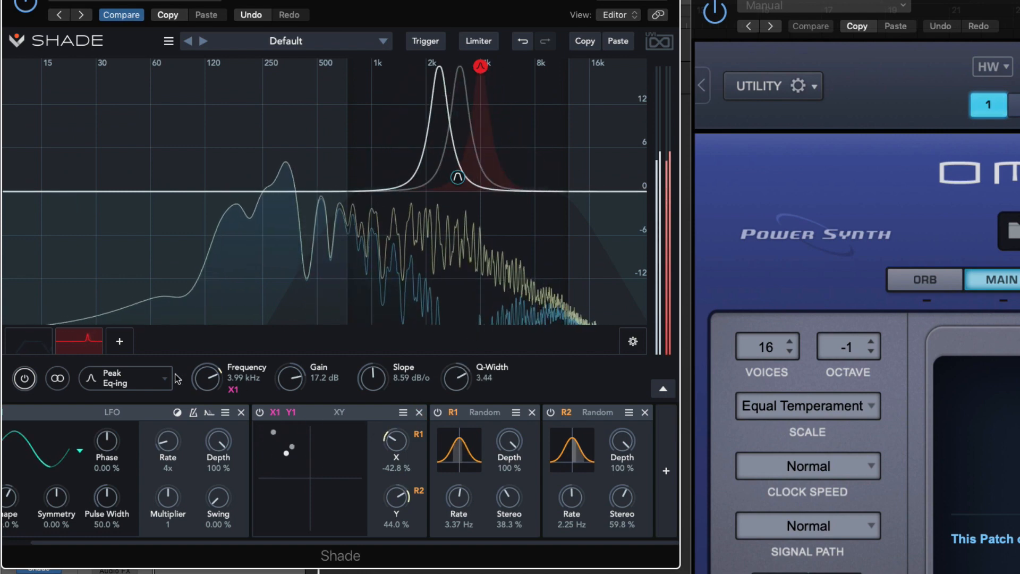
Solo the peak filter briefly, and switch its solo off again
{"action": "right_click", "coordinate": [79, 336]}
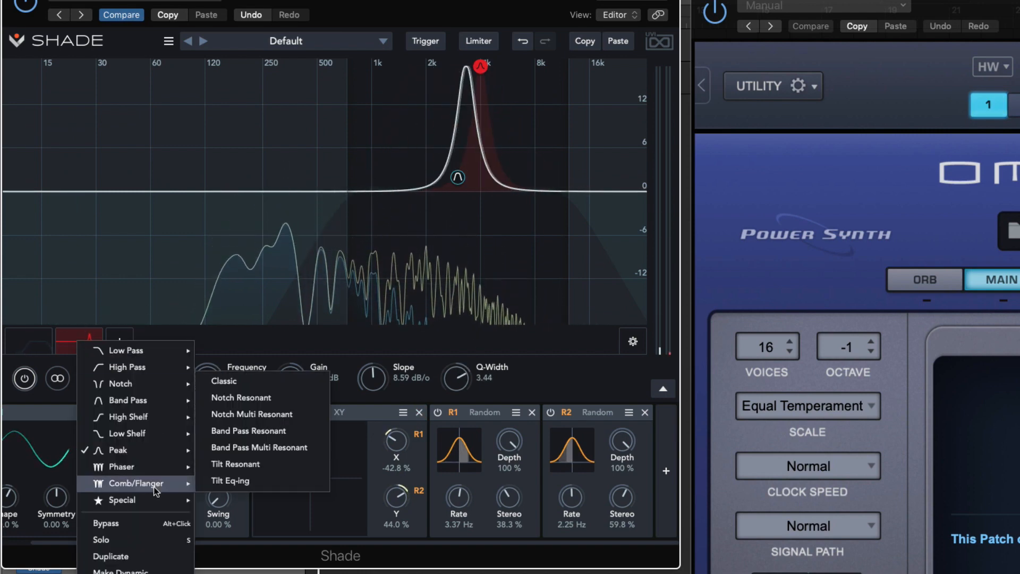
{"action": "left_click", "coordinate": [141, 534]}
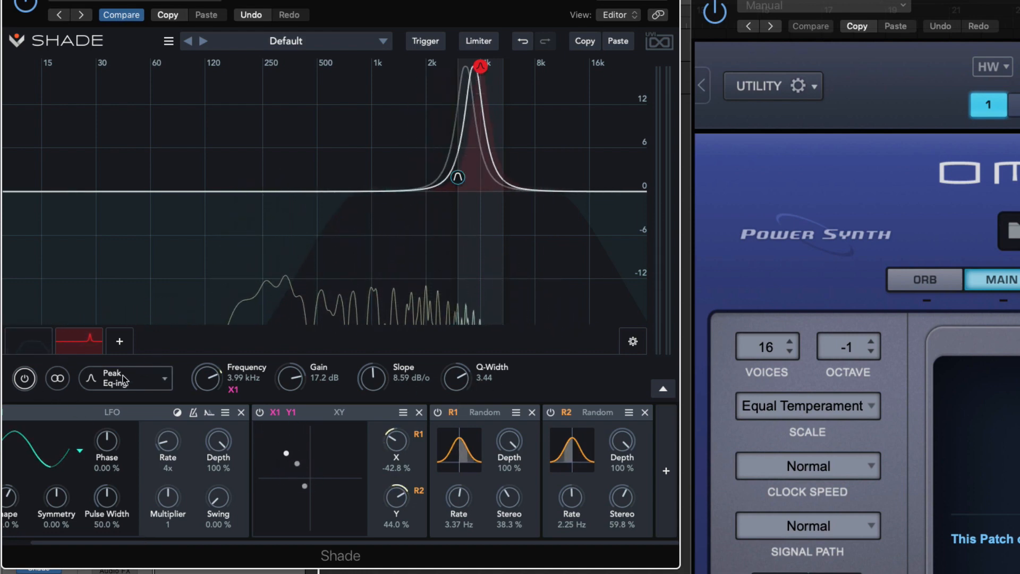
{"action": "right_click", "coordinate": [72, 340]}
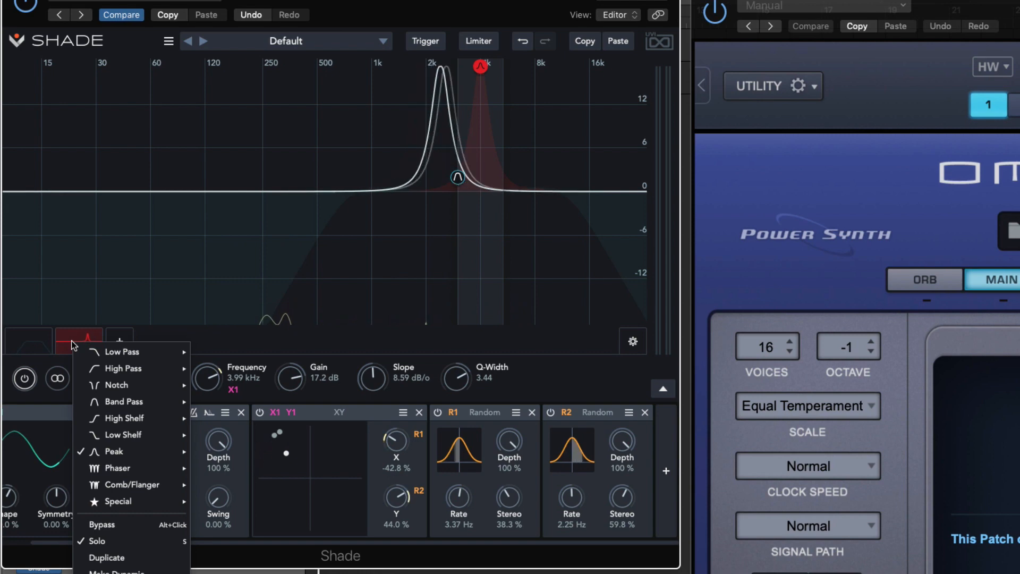
{"action": "left_click", "coordinate": [131, 543]}
Re-enable the band pass filter so it runs together with the peak filter
{"action": "left_click", "coordinate": [38, 342]}
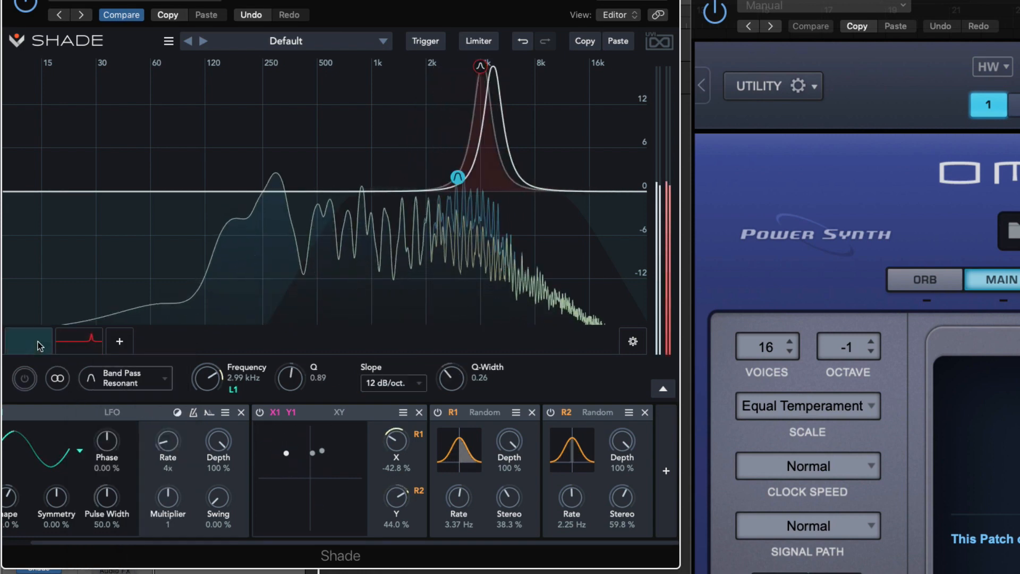
{"action": "left_click", "coordinate": [42, 345]}
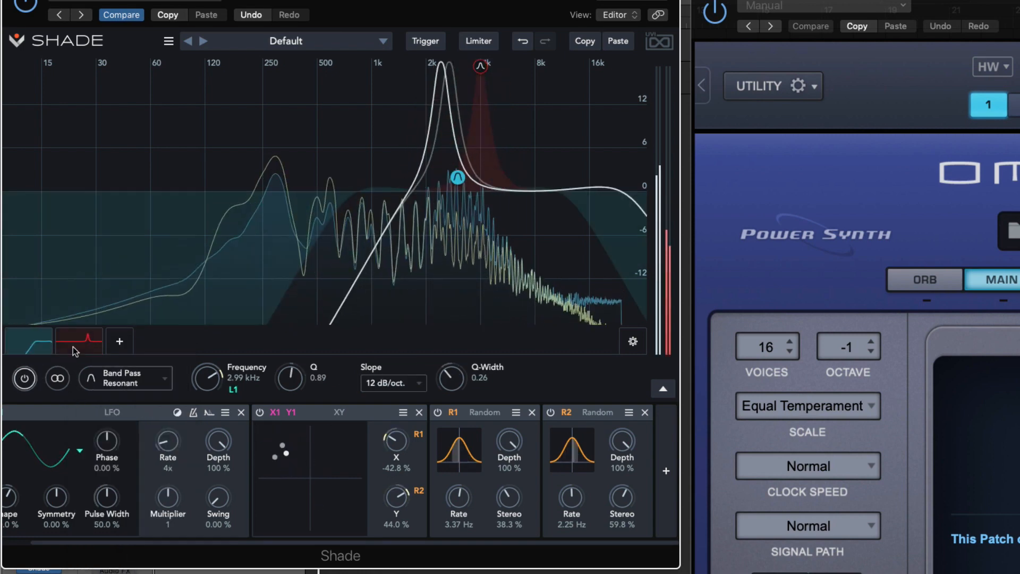
{"action": "left_click", "coordinate": [38, 342]}
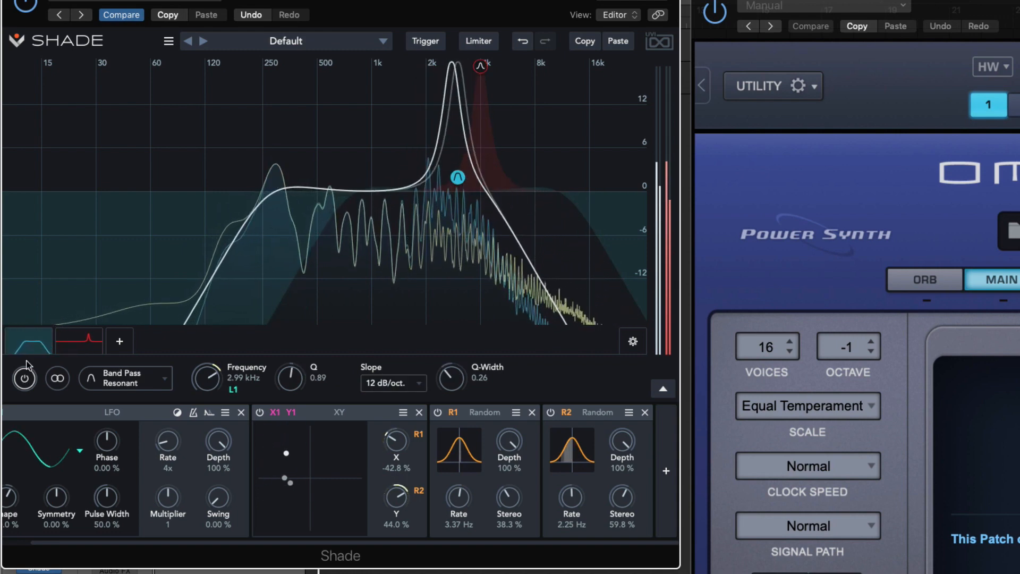
Broaden the peak filter with 2.50 kHz, Gain 6.49 dB, Slope 7.20 dB/o and Q-Width 0.25, and set the band pass Frequency to 1.81 kHz
{"action": "left_click", "coordinate": [87, 347]}
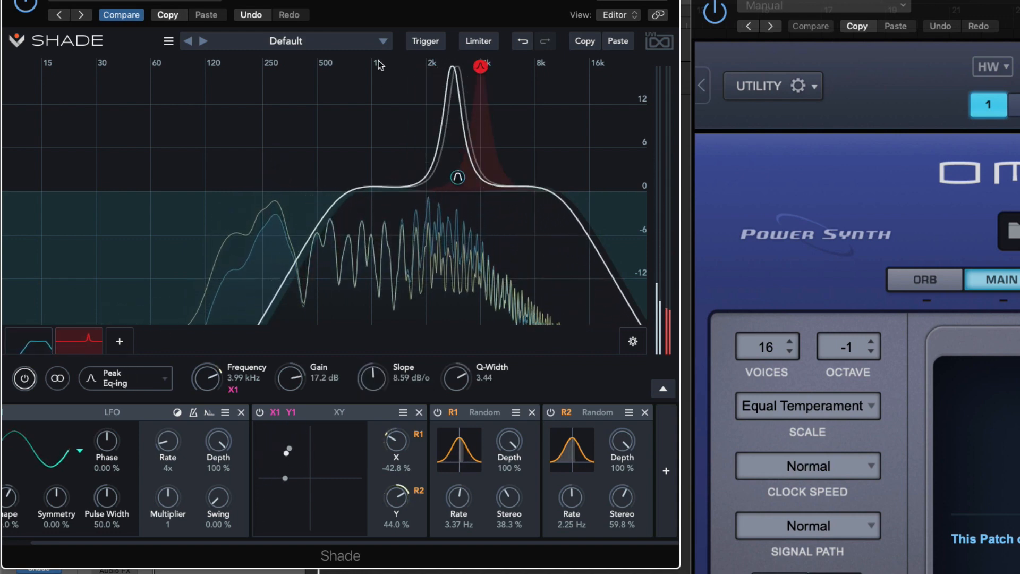
{"action": "left_click_drag", "start_coordinate": [490, 372], "coordinate": [485, 417]}
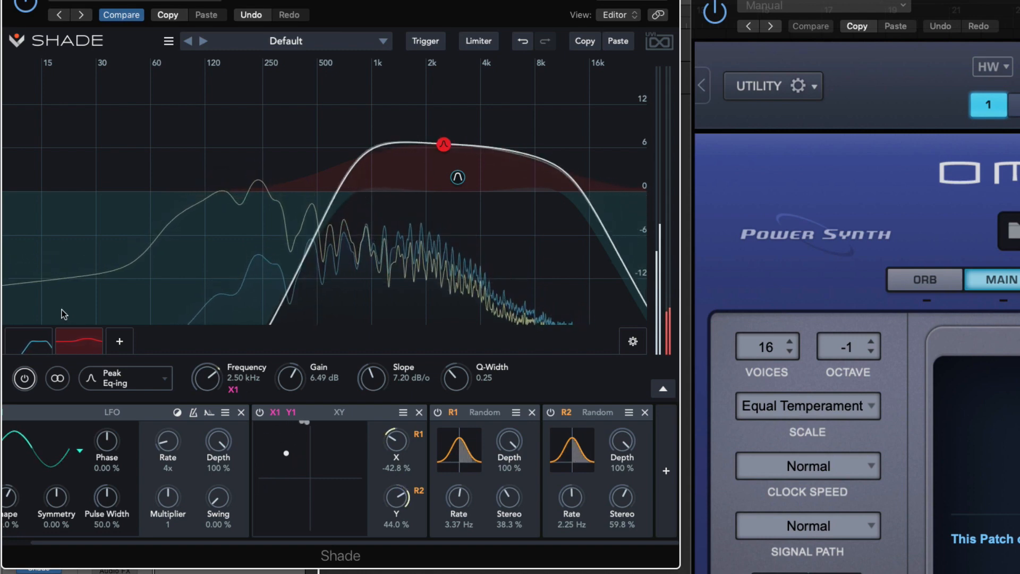
{"action": "left_click", "coordinate": [45, 348]}
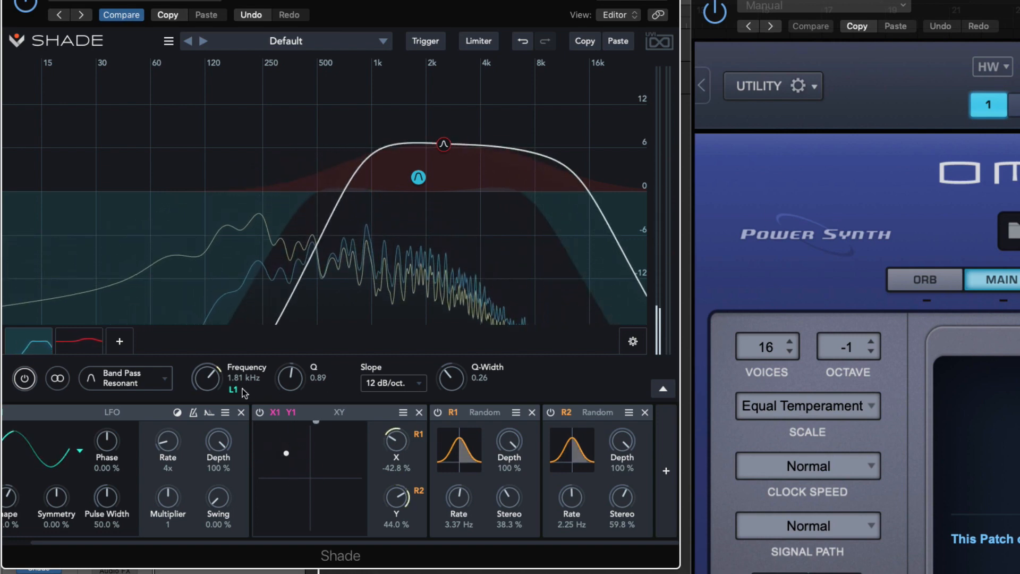
Add a Comb/Flanger filter of the Tilt Resonant type and modulate its Frequency with the LFO L1
{"action": "left_click", "coordinate": [119, 341]}
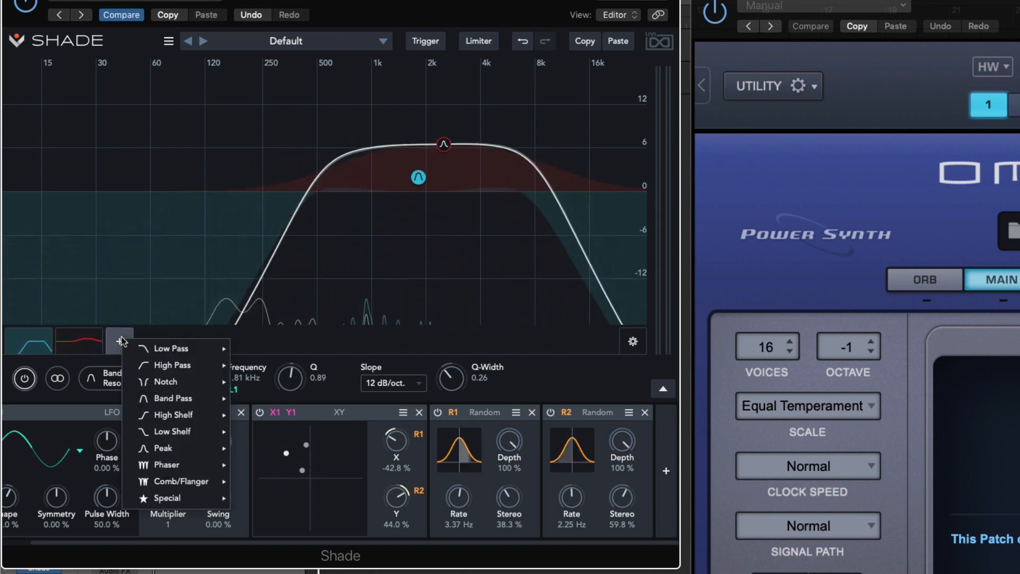
{"action": "mouse_move", "coordinate": [196, 481]}
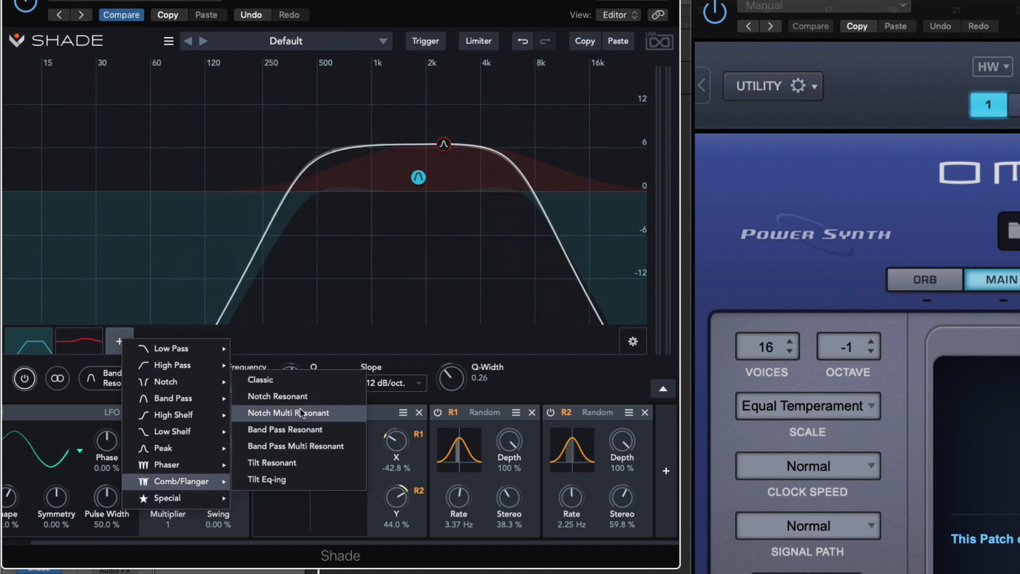
{"action": "left_click", "coordinate": [295, 463]}
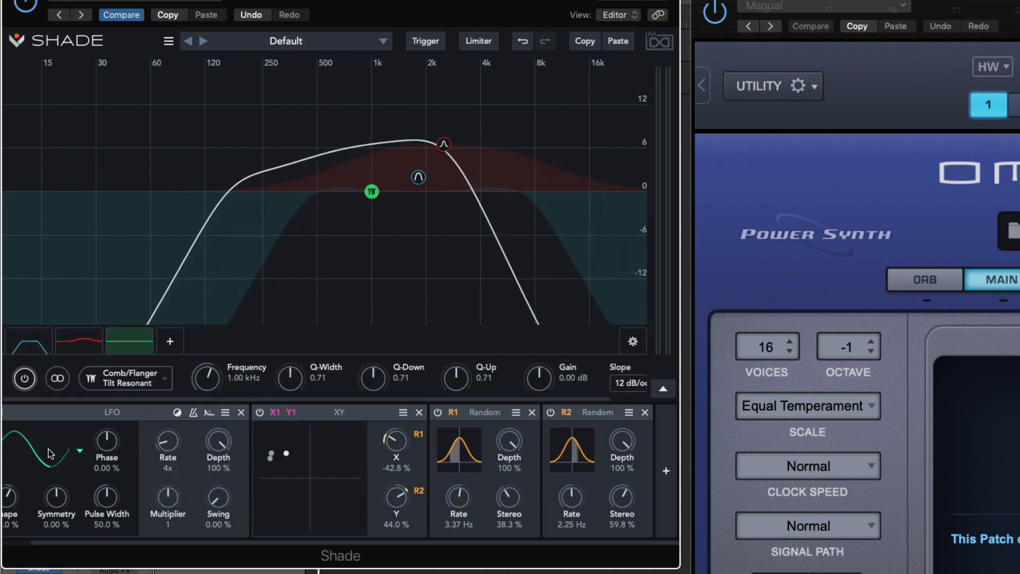
{"action": "scroll", "coordinate": [302, 480], "scroll_direction": "left", "scroll_amount": 2}
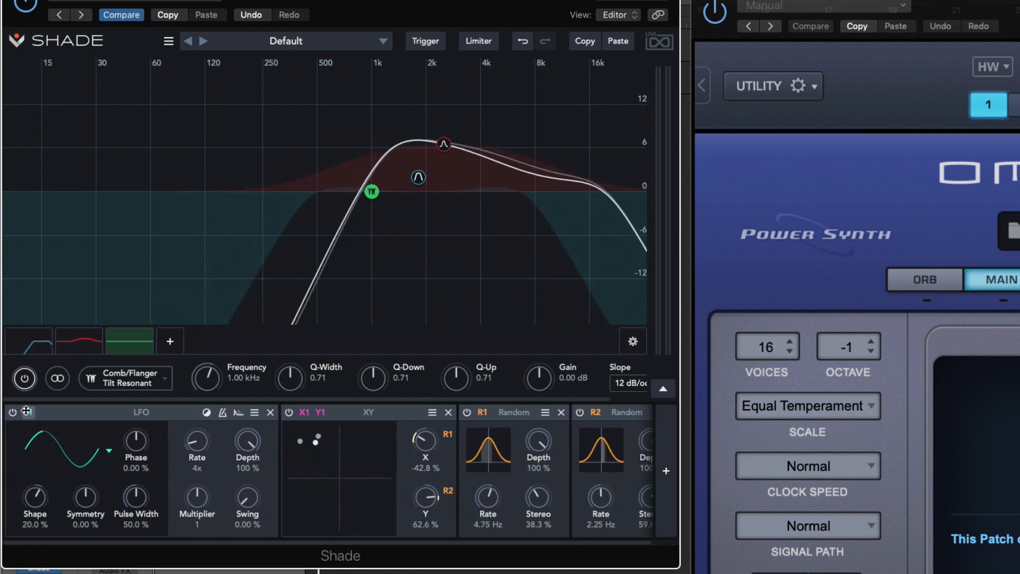
{"action": "left_click_drag", "start_coordinate": [26, 411], "coordinate": [207, 378]}
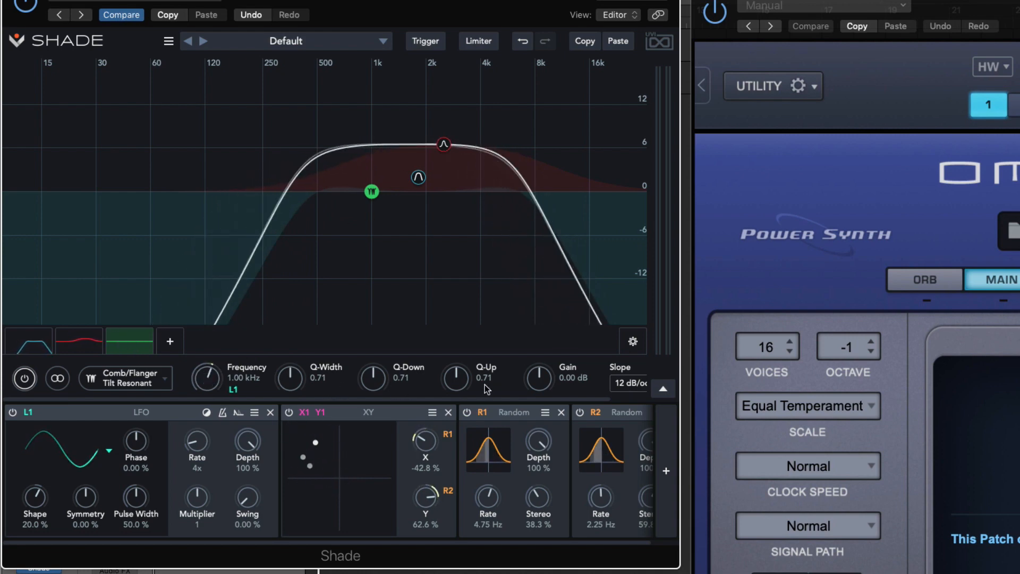
Set the comb/flanger filter's Q-Down to 0.96 and its Q-Up to 0.44
{"action": "left_click_drag", "start_coordinate": [381, 385], "coordinate": [380, 374]}
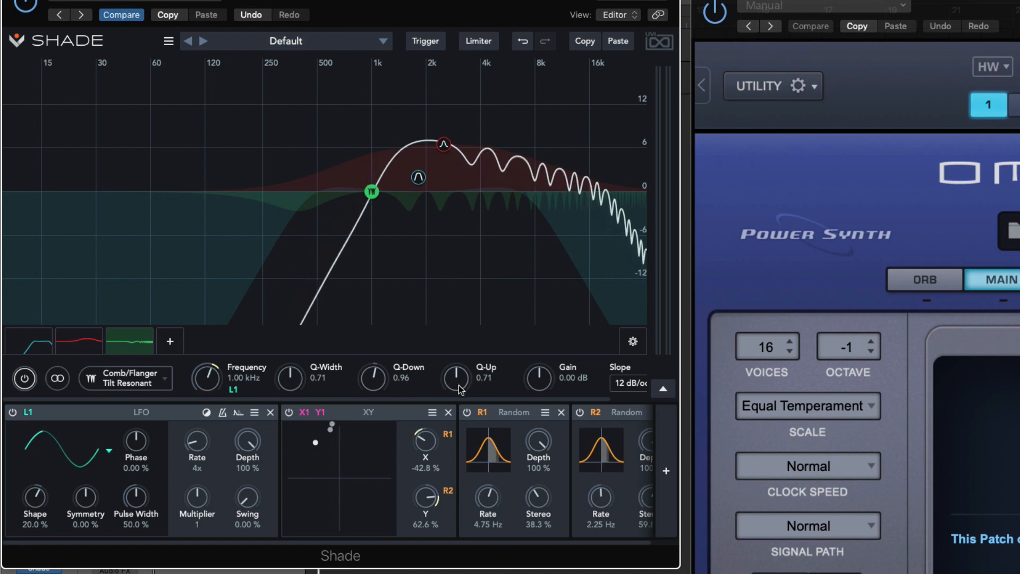
{"action": "mouse_move", "coordinate": [458, 385]}
{"action": "left_mouse_down"}
{"action": "mouse_move", "coordinate": [461, 349]}
{"action": "mouse_move", "coordinate": [448, 403]}
{"action": "mouse_move", "coordinate": [454, 393]}
{"action": "left_mouse_up"}
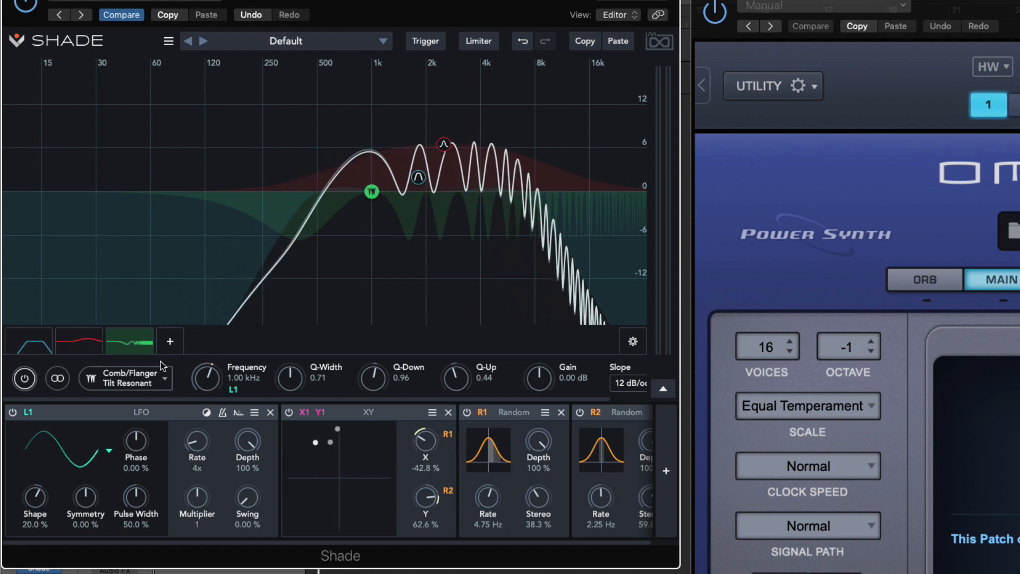
{"action": "right_click", "coordinate": [131, 342]}
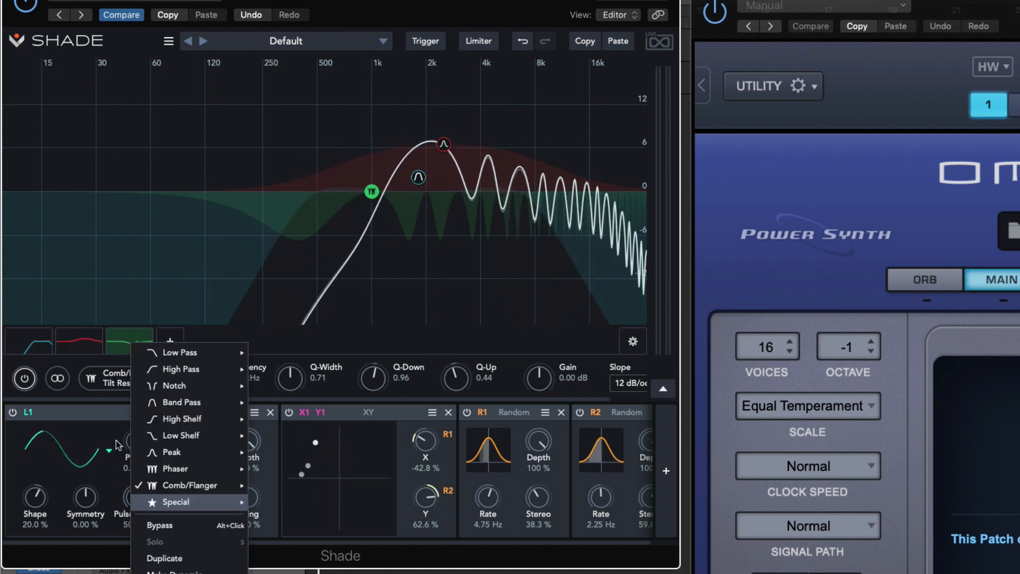
{"action": "double_click", "coordinate": [341, 379]}
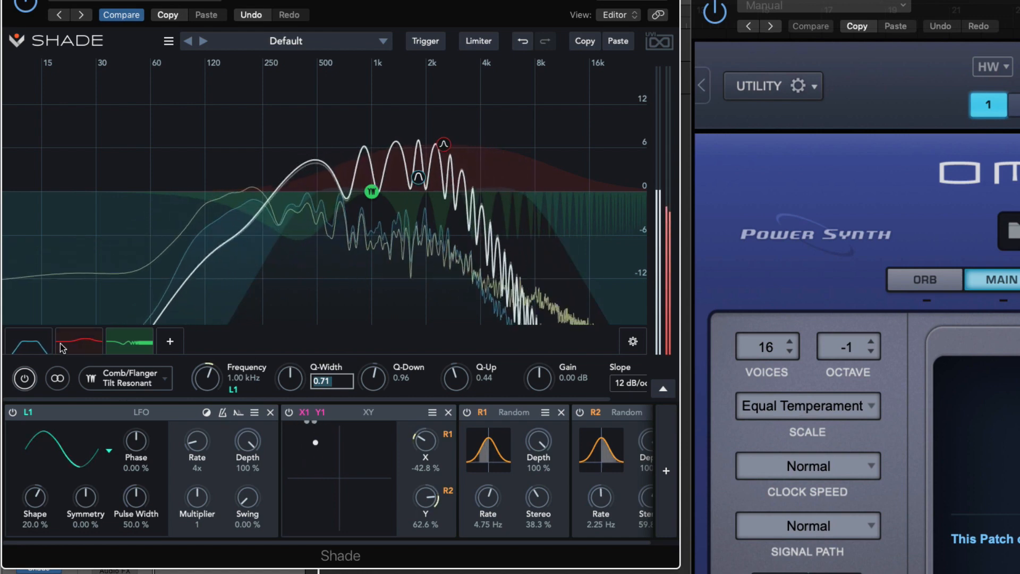
Bypass the band pass and peak filters so only the comb/flanger runs, and select the comb/flanger
{"action": "left_click", "coordinate": [29, 342]}
{"action": "left_click", "coordinate": [68, 344]}
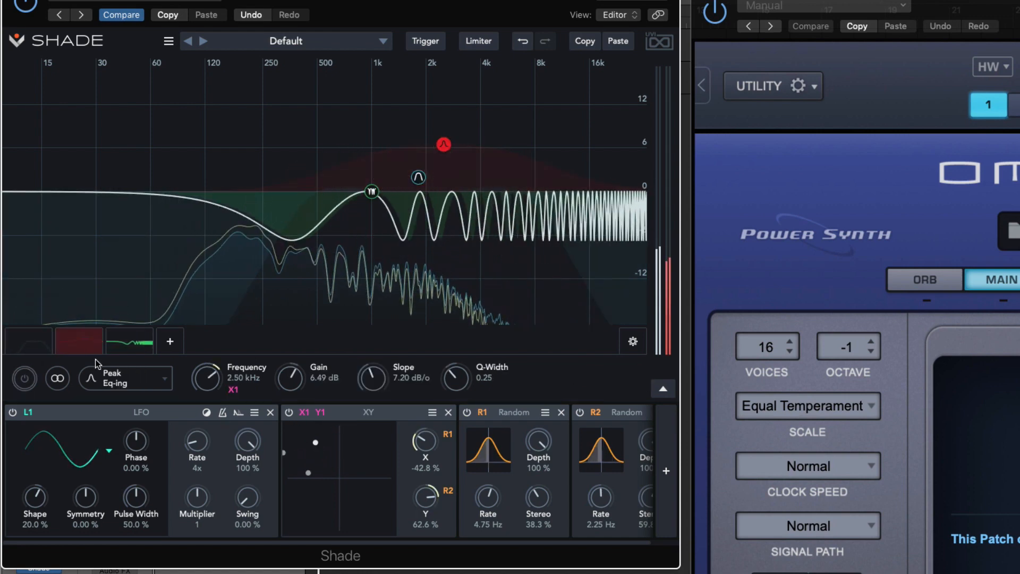
{"action": "left_click", "coordinate": [130, 343]}
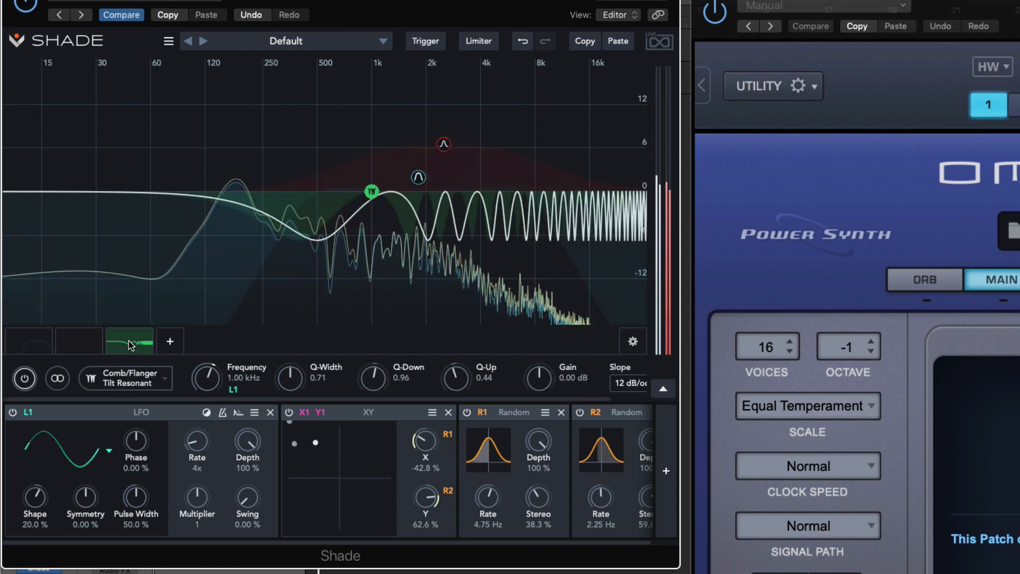
Modulate the comb/flanger's Q-Width with Random R1 and its Q-Down with Random R2
{"action": "left_click", "coordinate": [24, 378]}
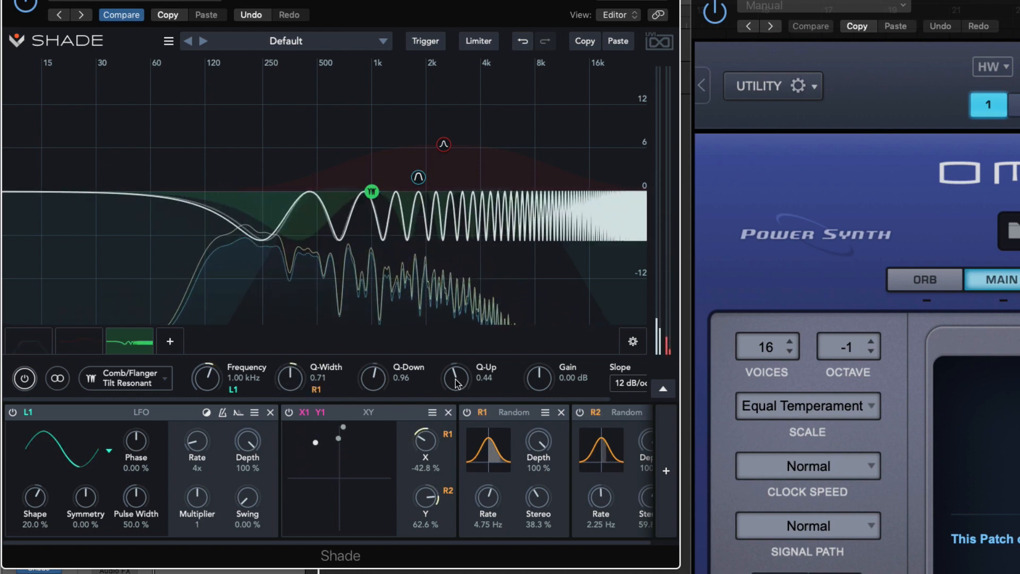
{"action": "left_click_drag", "start_coordinate": [595, 413], "coordinate": [376, 383]}
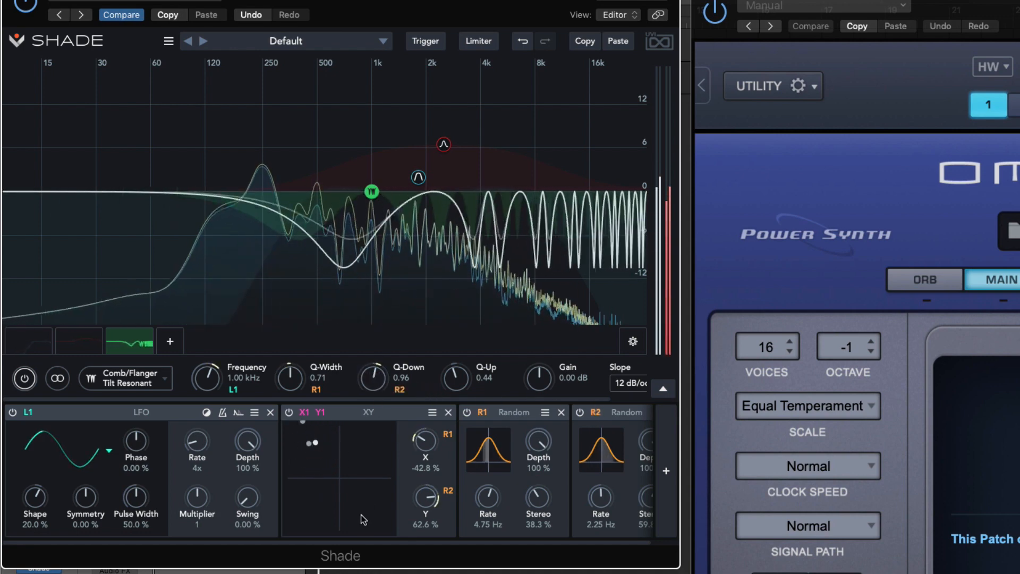
Re-enable the peak and band pass filters so all three filters run together
{"action": "left_click", "coordinate": [73, 348]}
{"action": "left_click", "coordinate": [32, 341]}
{"action": "left_click", "coordinate": [25, 378]}
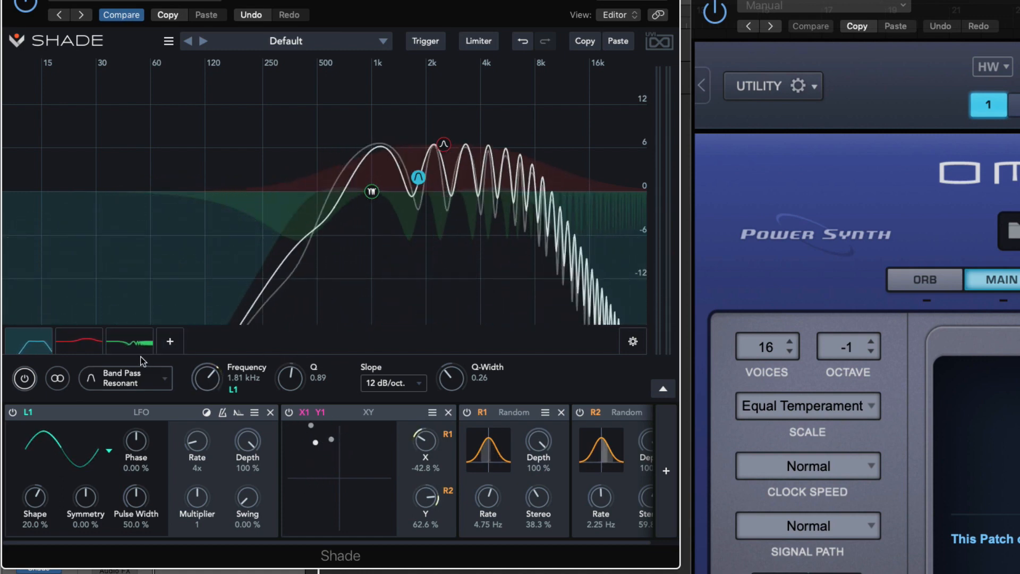
Delete the comb/flanger and peak filters, keeping only the band pass filter
{"action": "left_click", "coordinate": [129, 344]}
{"action": "right_click", "coordinate": [128, 350]}
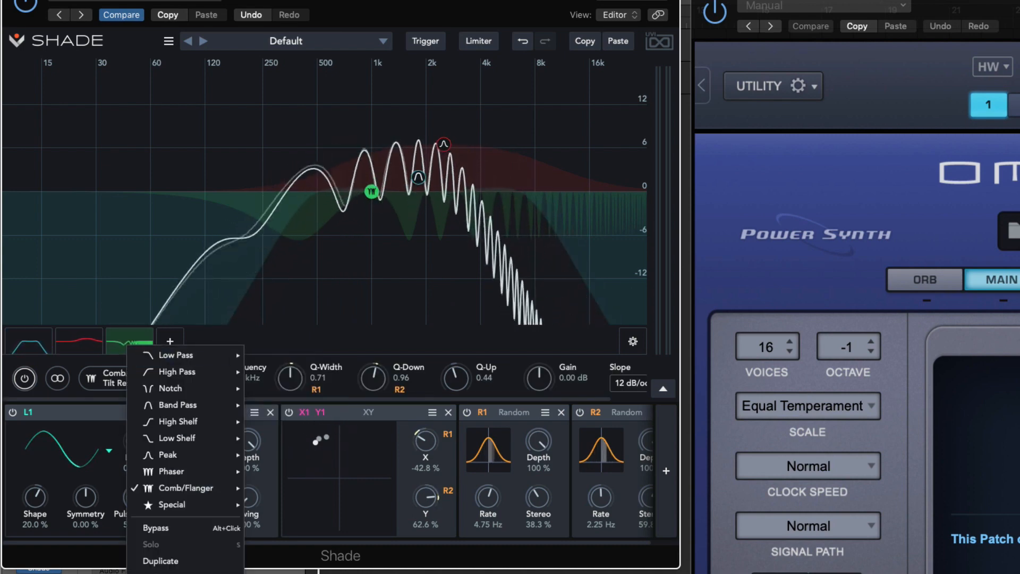
{"action": "left_click", "coordinate": [159, 571]}
{"action": "left_click", "coordinate": [88, 351]}
{"action": "right_click", "coordinate": [88, 351]}
{"action": "left_click", "coordinate": [117, 570]}
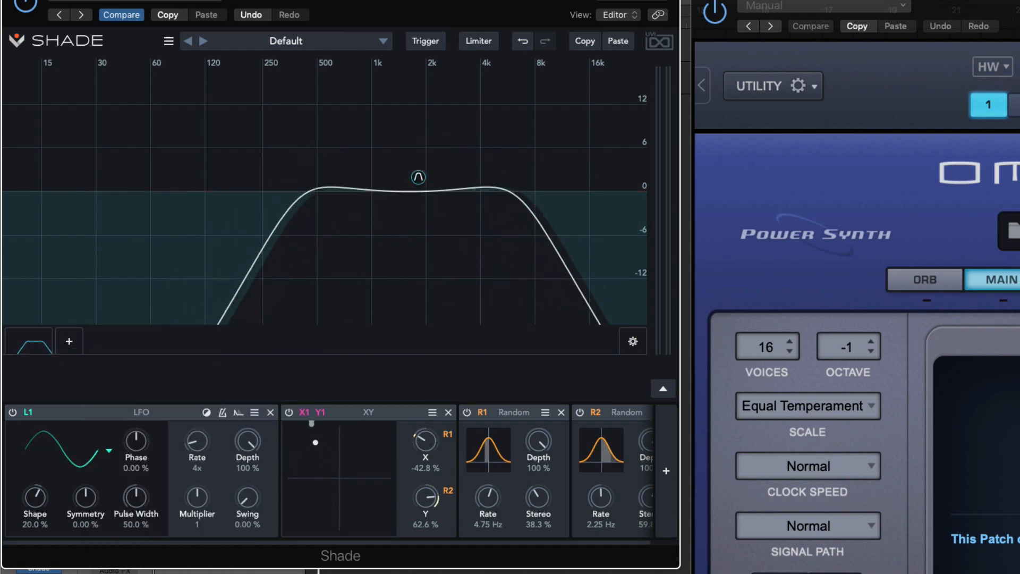
{"action": "left_click", "coordinate": [665, 471]}
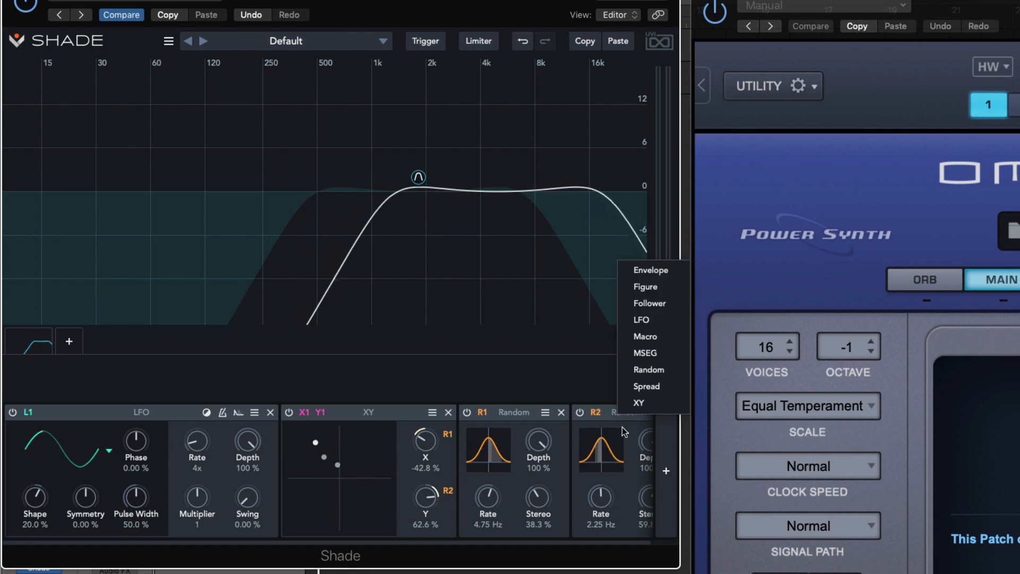
{"action": "left_click", "coordinate": [393, 340]}
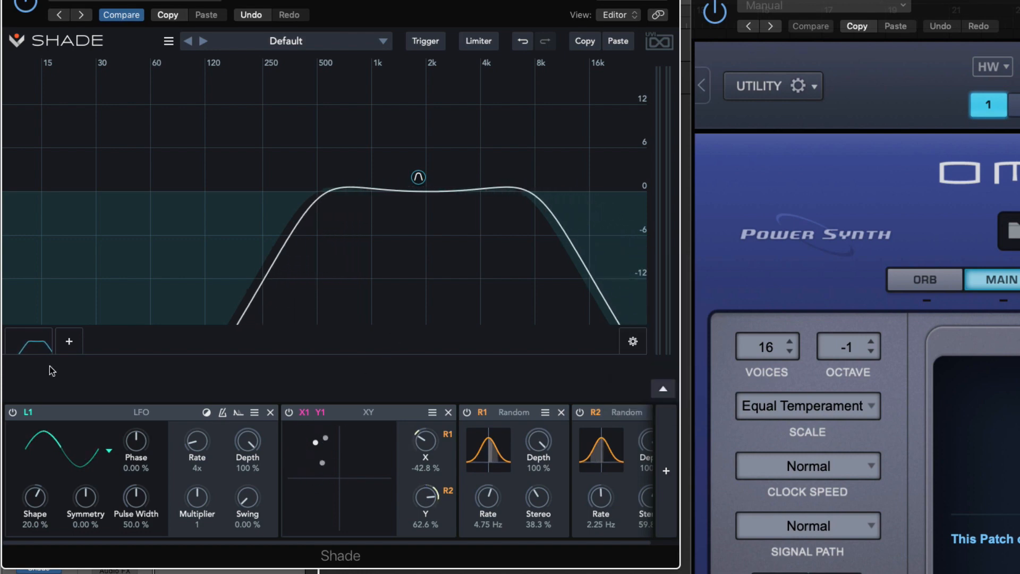
Load the Acid Side preset from the Animated Complex category and review its modulators
{"action": "left_click", "coordinate": [381, 42]}
{"action": "mouse_move", "coordinate": [337, 80]}
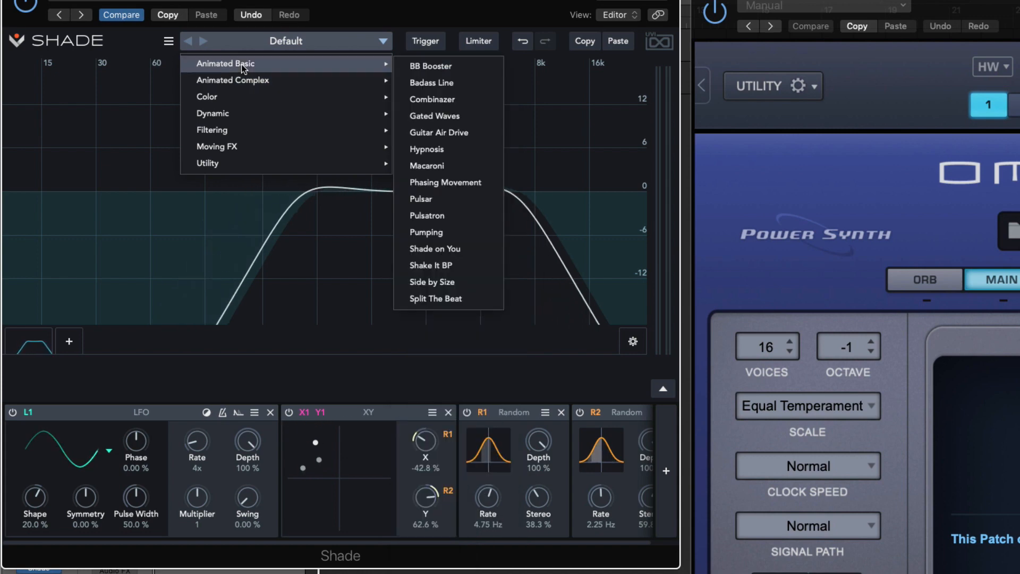
{"action": "left_click", "coordinate": [492, 114]}
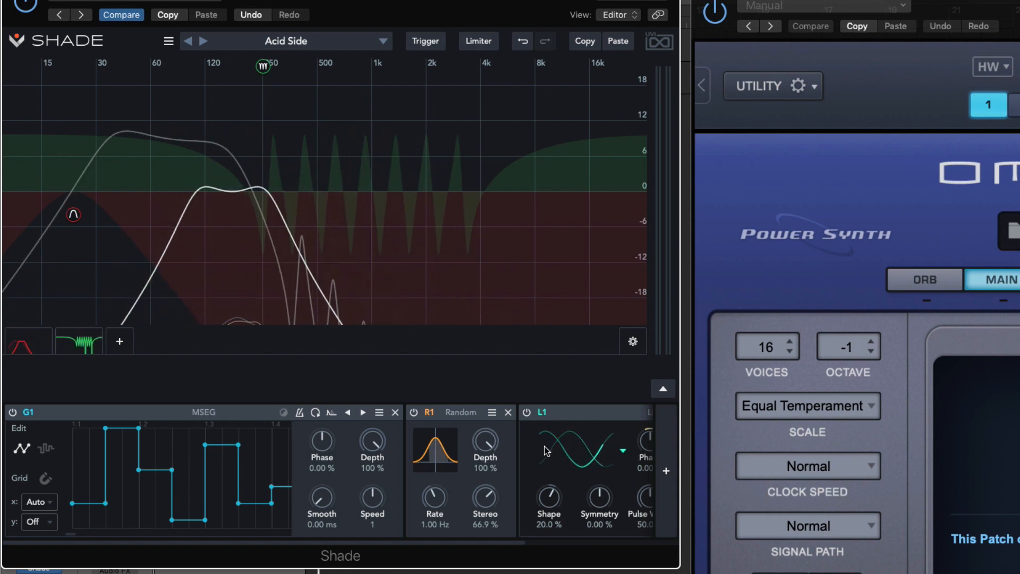
{"action": "scroll", "coordinate": [344, 487], "scroll_direction": "right", "scroll_amount": 5}
{"action": "scroll", "coordinate": [346, 489], "scroll_direction": "down", "scroll_amount": 1}
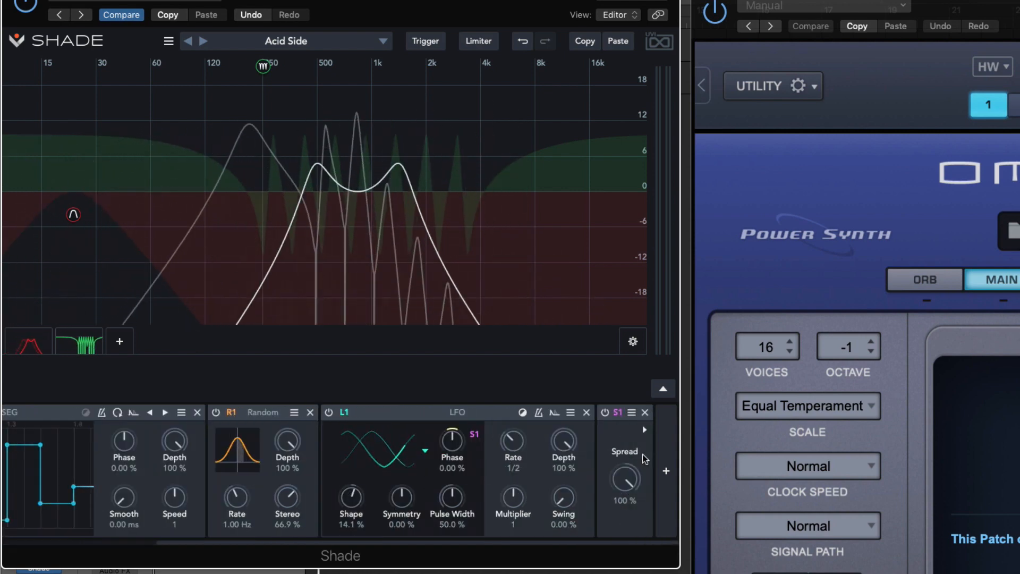
{"action": "scroll", "coordinate": [631, 438], "scroll_direction": "left", "scroll_amount": 5}
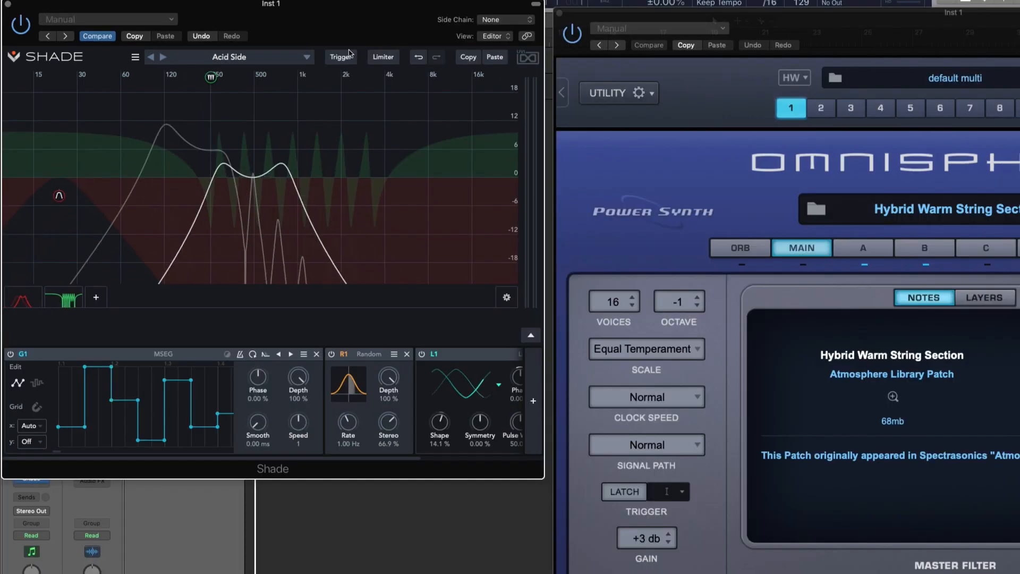
Load the Hawk preset from the Animated Complex category and try out the Speed of its MSEG modulator
{"action": "left_click", "coordinate": [276, 57]}
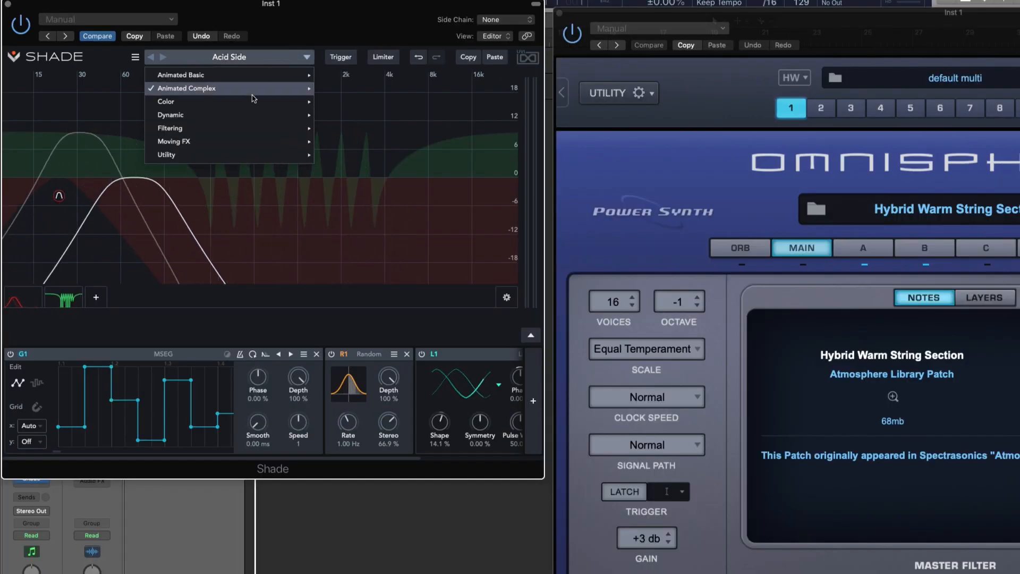
{"action": "mouse_move", "coordinate": [269, 93]}
{"action": "left_click", "coordinate": [366, 210]}
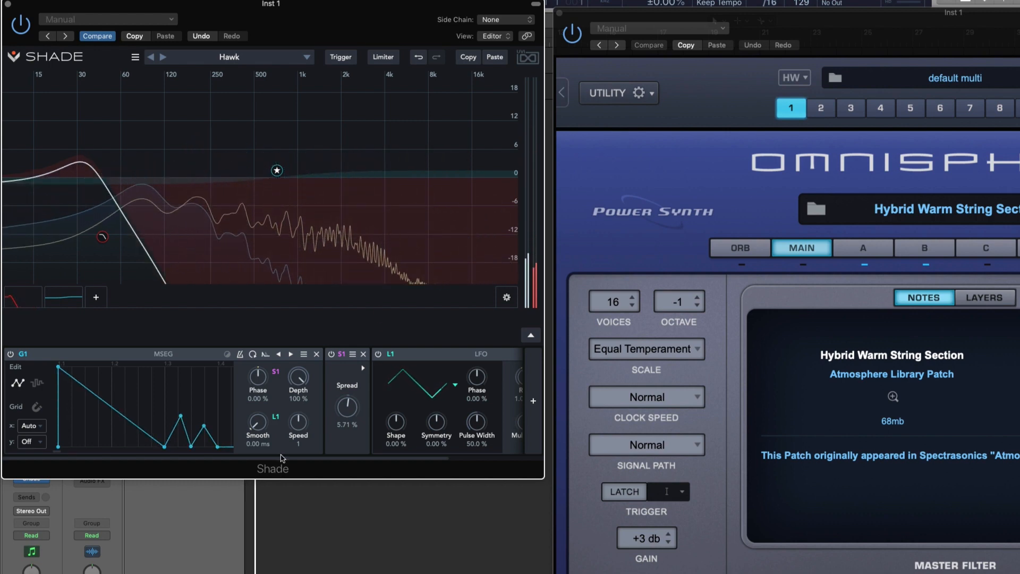
{"action": "left_click_drag", "start_coordinate": [298, 424], "coordinate": [298, 415]}
{"action": "double_click", "coordinate": [298, 418]}
{"action": "scroll", "coordinate": [298, 418], "scroll_direction": "right", "scroll_amount": 2}
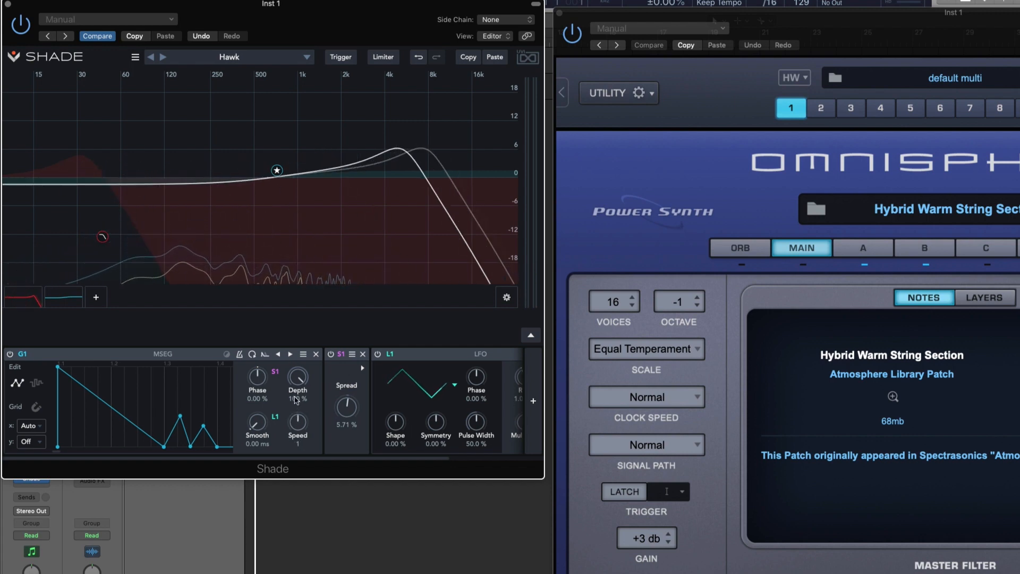
Load the DirtyAmp Air Plane preset from the Color category
{"action": "left_click", "coordinate": [228, 57]}
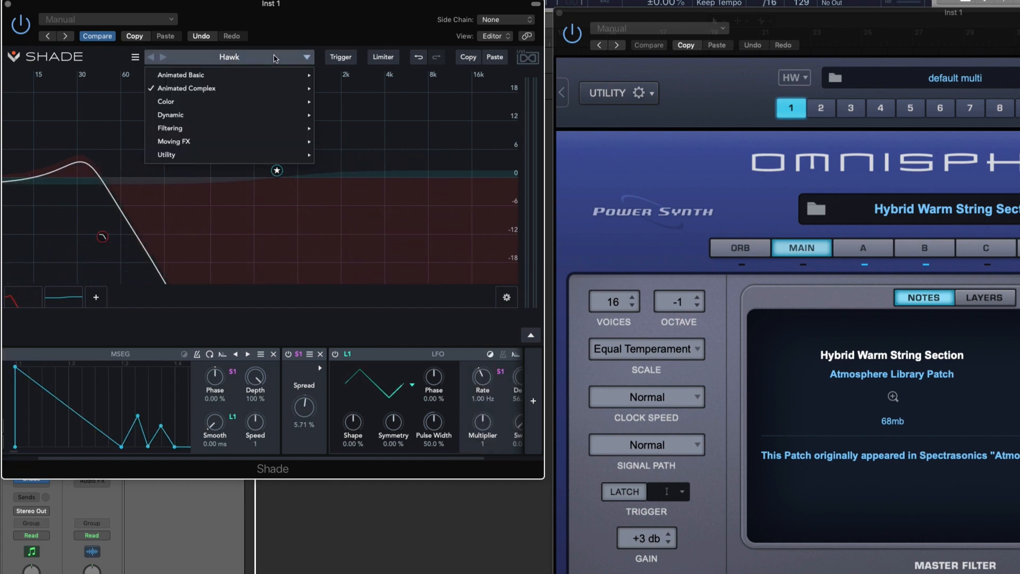
{"action": "mouse_move", "coordinate": [221, 106]}
{"action": "left_click", "coordinate": [361, 144]}
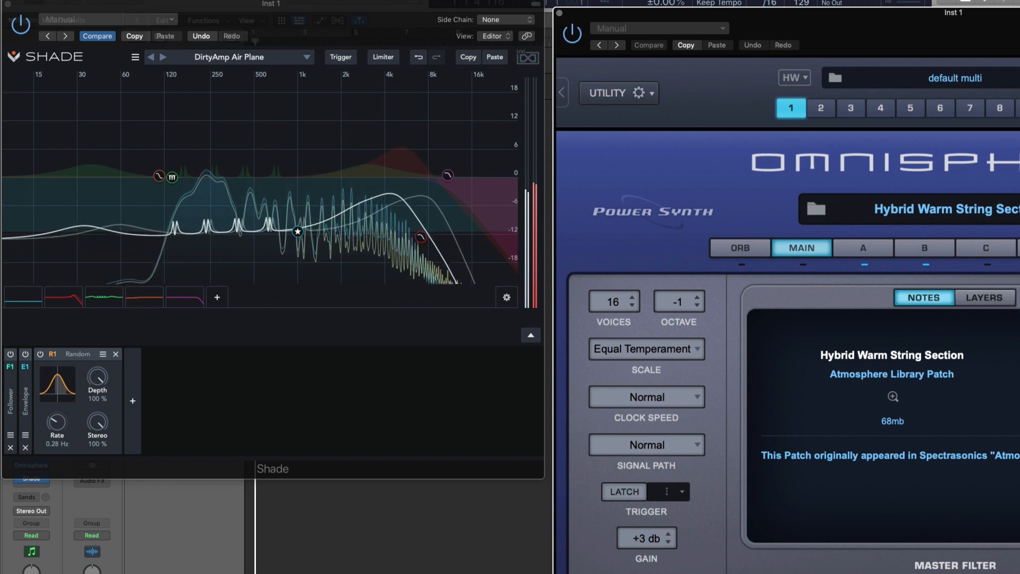
Browse the preset categories and load the Auto Pan Flanging preset from Moving FX
{"action": "left_click", "coordinate": [297, 56]}
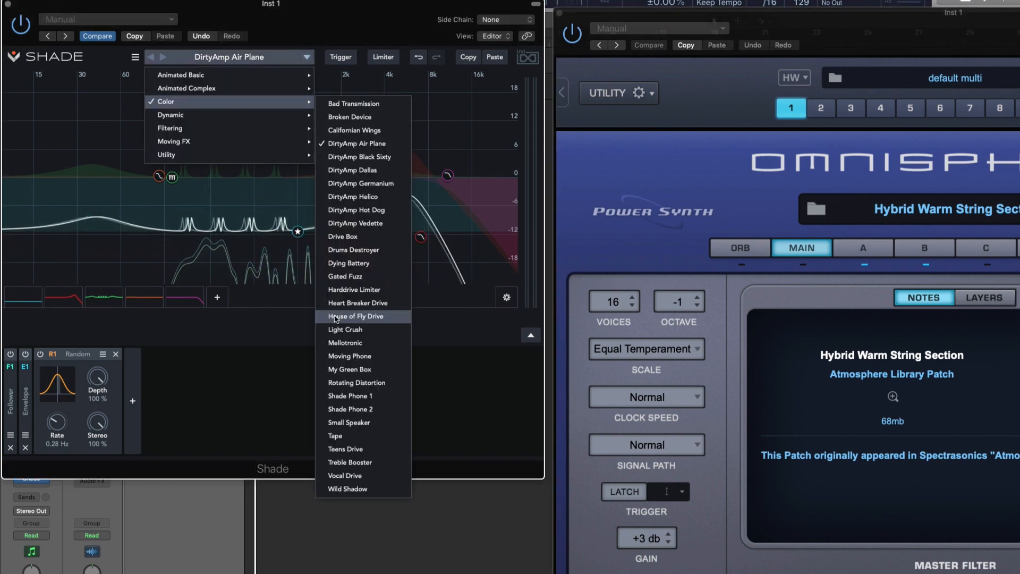
{"action": "mouse_move", "coordinate": [258, 114]}
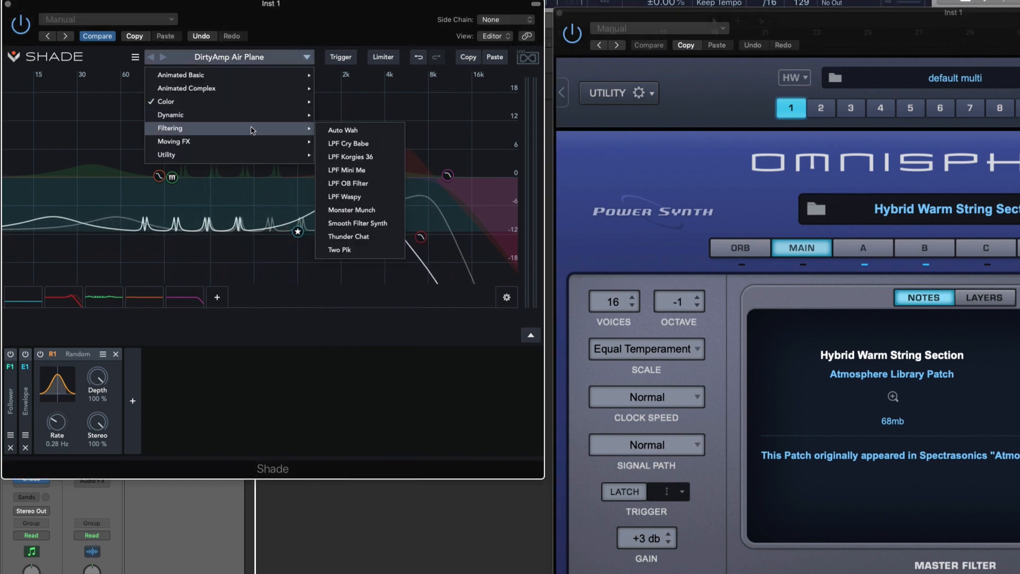
{"action": "mouse_move", "coordinate": [246, 139]}
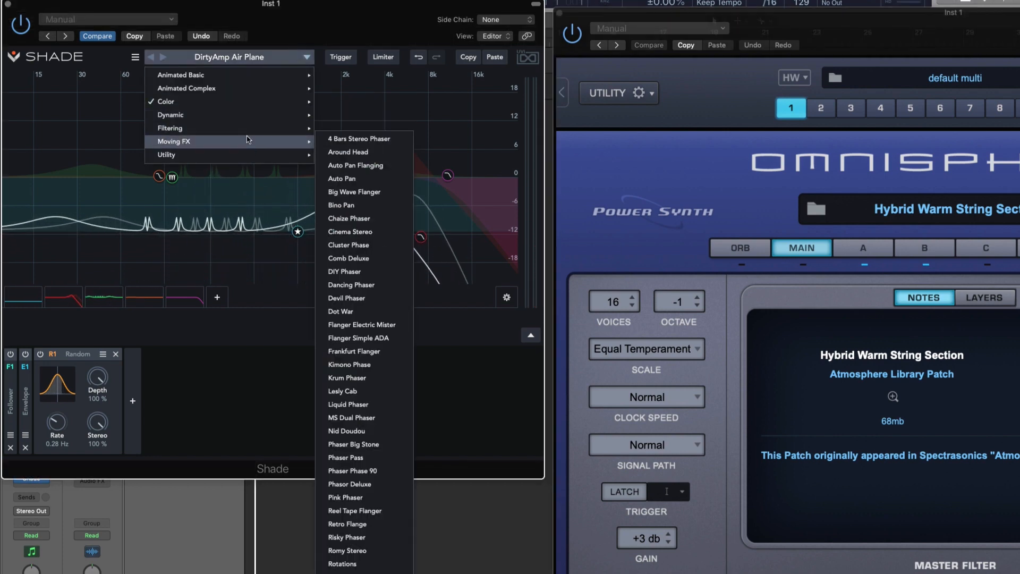
{"action": "left_click", "coordinate": [374, 165]}
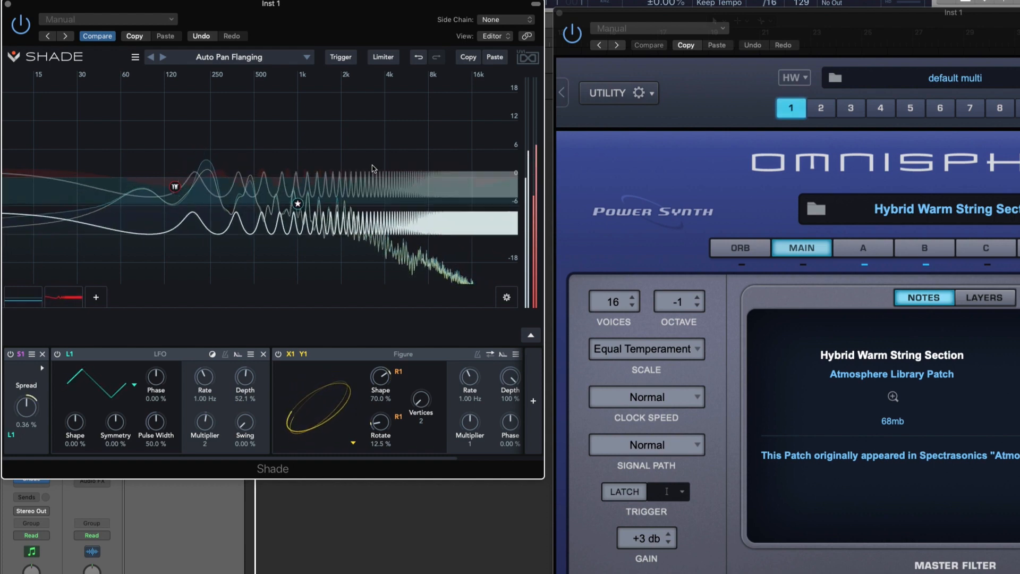
Load the Kimono Phase preset from the Moving FX category
{"action": "left_click", "coordinate": [266, 55]}
{"action": "mouse_move", "coordinate": [223, 142]}
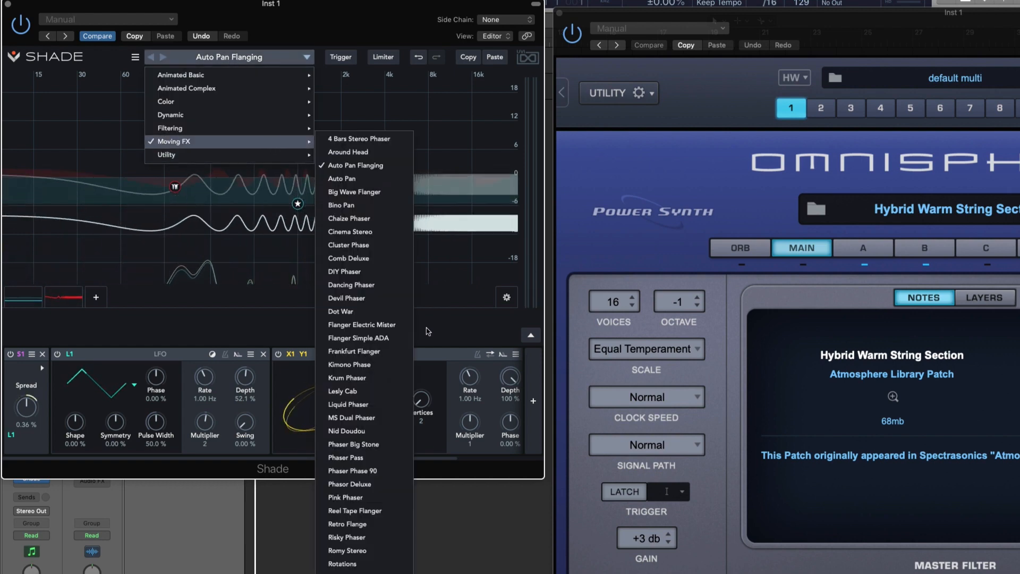
{"action": "left_click", "coordinate": [385, 370]}
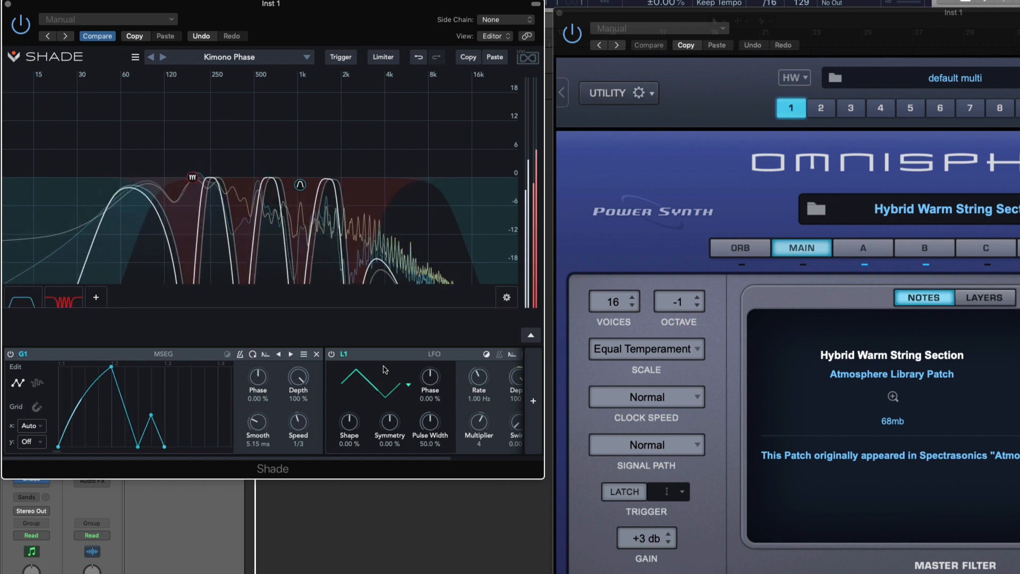
Load the Cluster Phase preset from the Moving FX category
{"action": "left_click", "coordinate": [239, 57]}
{"action": "mouse_move", "coordinate": [201, 147]}
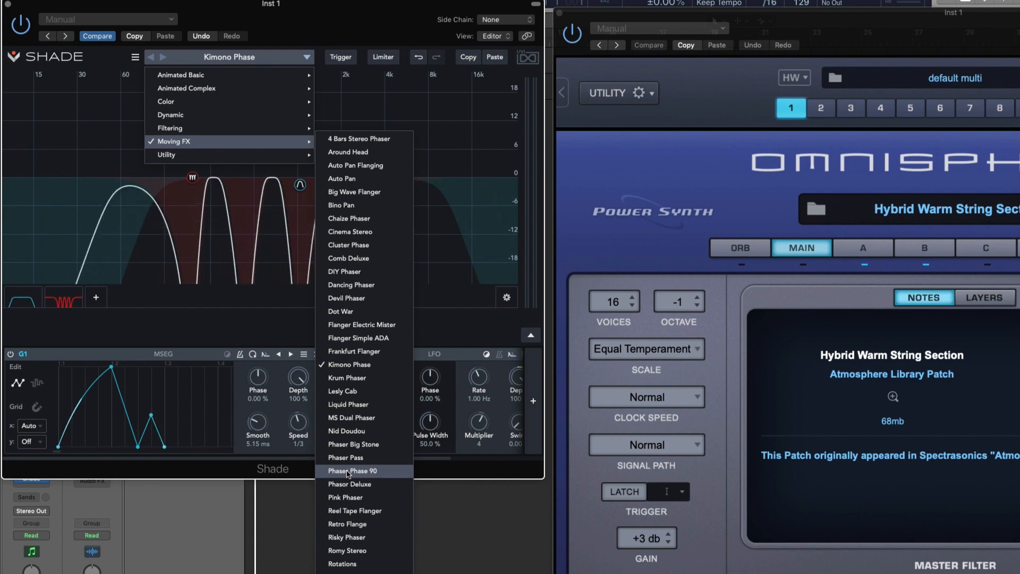
{"action": "left_click", "coordinate": [370, 246]}
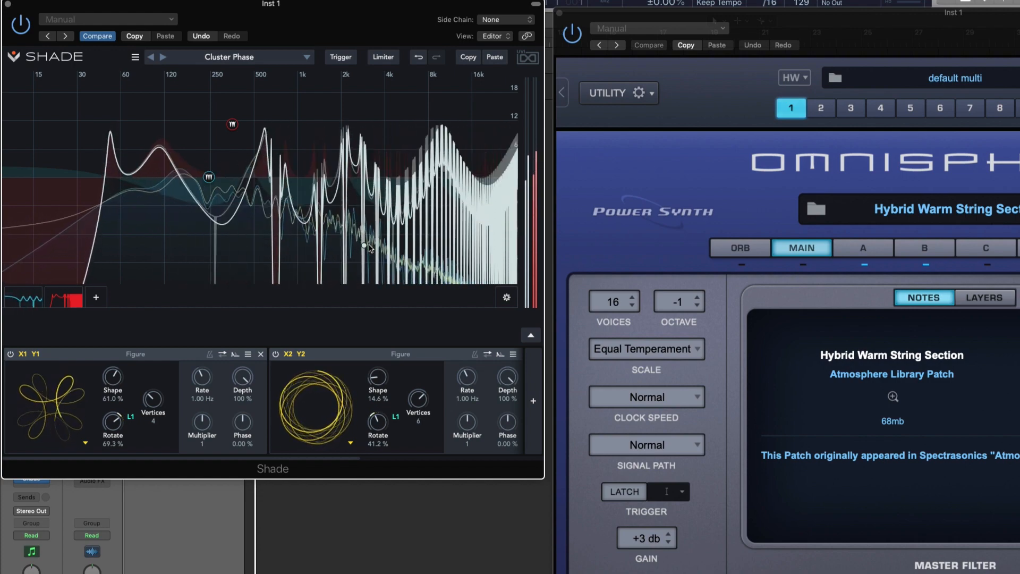
Load the Stranger 1 preset from the Moving FX category and audition it
{"action": "left_click", "coordinate": [228, 56]}
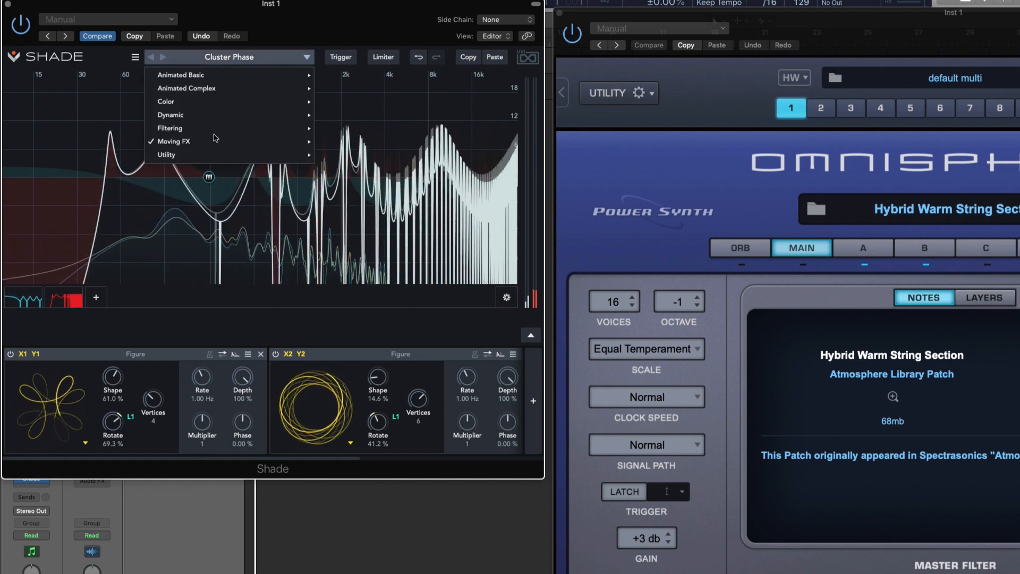
{"action": "mouse_move", "coordinate": [297, 141]}
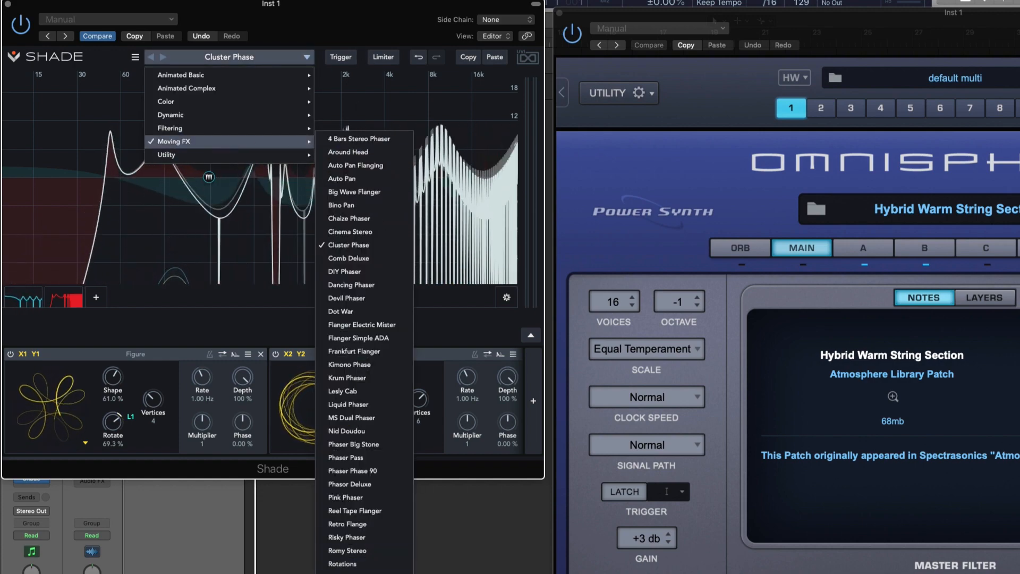
{"action": "key", "text": "Return"}
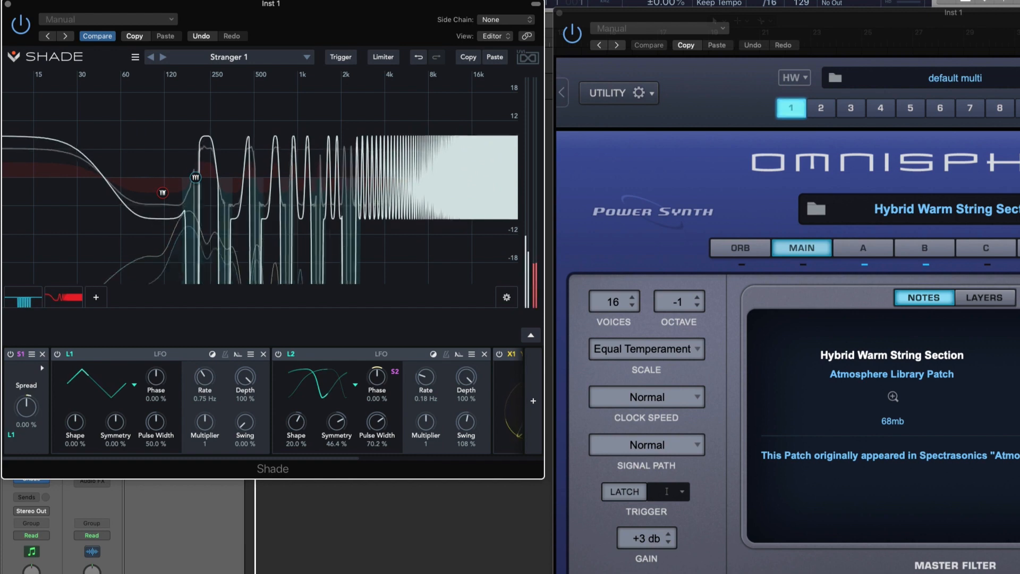
{"action": "key", "text": "space"}
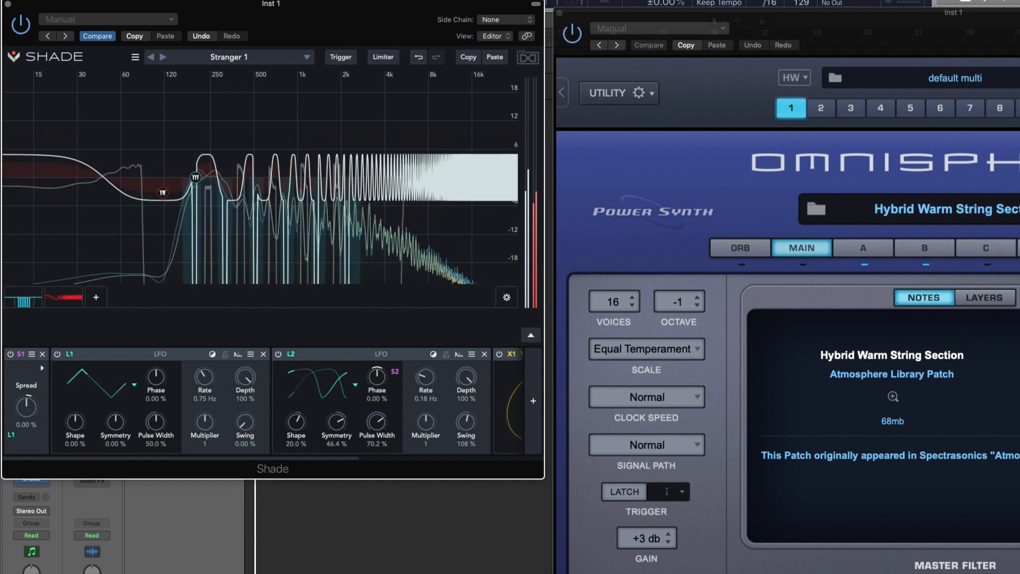
Switch to the Inst 2 track and show its Trilian window with the patch browser hidden
{"action": "key", "text": "v"}
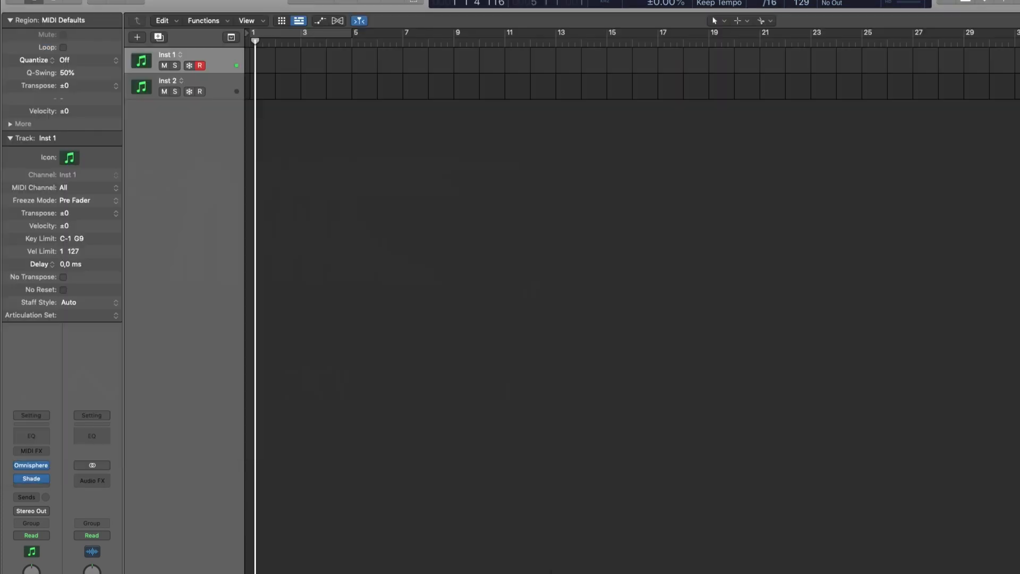
{"action": "key", "text": "Down"}
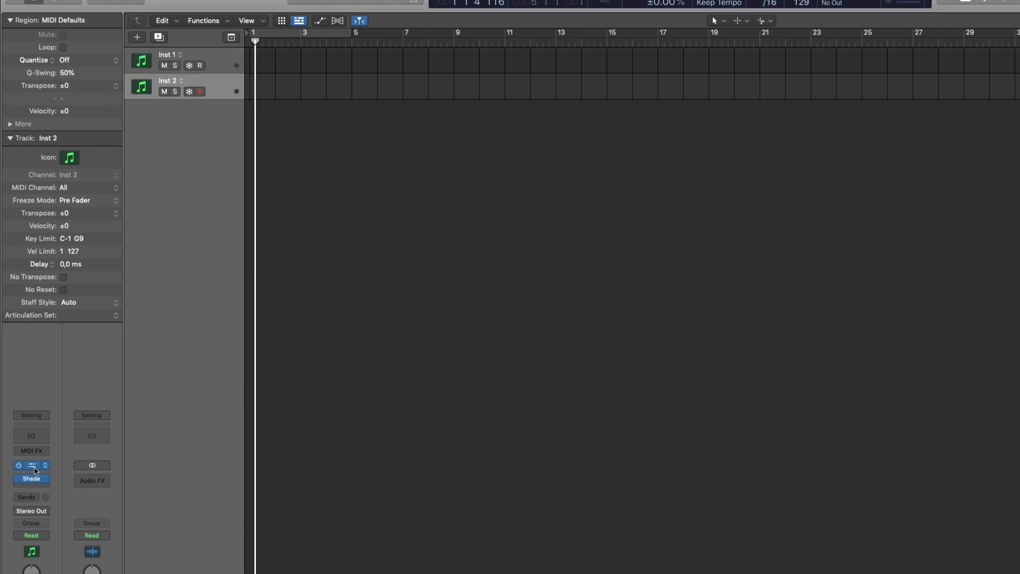
{"action": "key", "text": "v"}
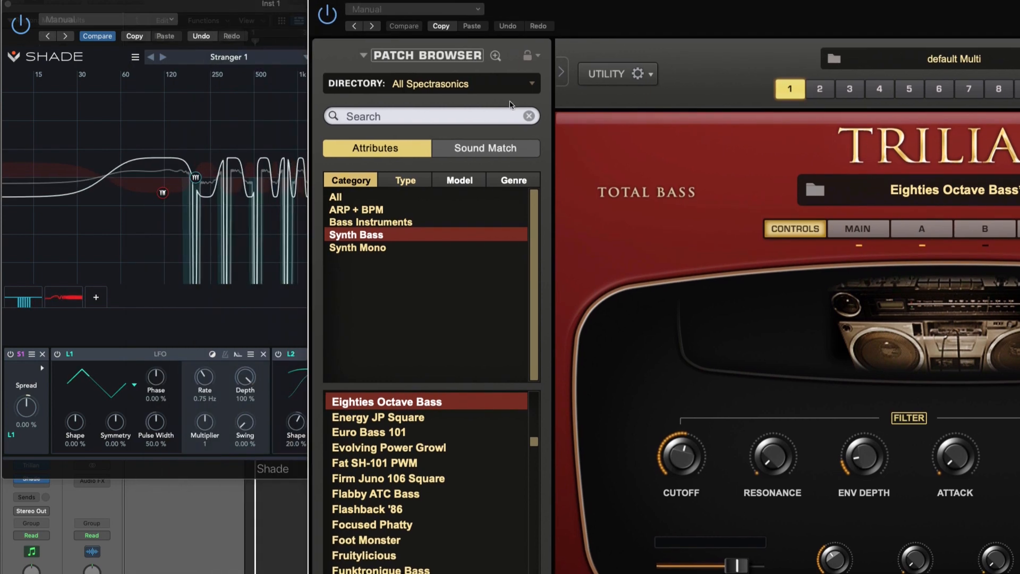
{"action": "left_click", "coordinate": [562, 72]}
{"action": "left_click_drag", "start_coordinate": [644, 23], "coordinate": [734, 13]}
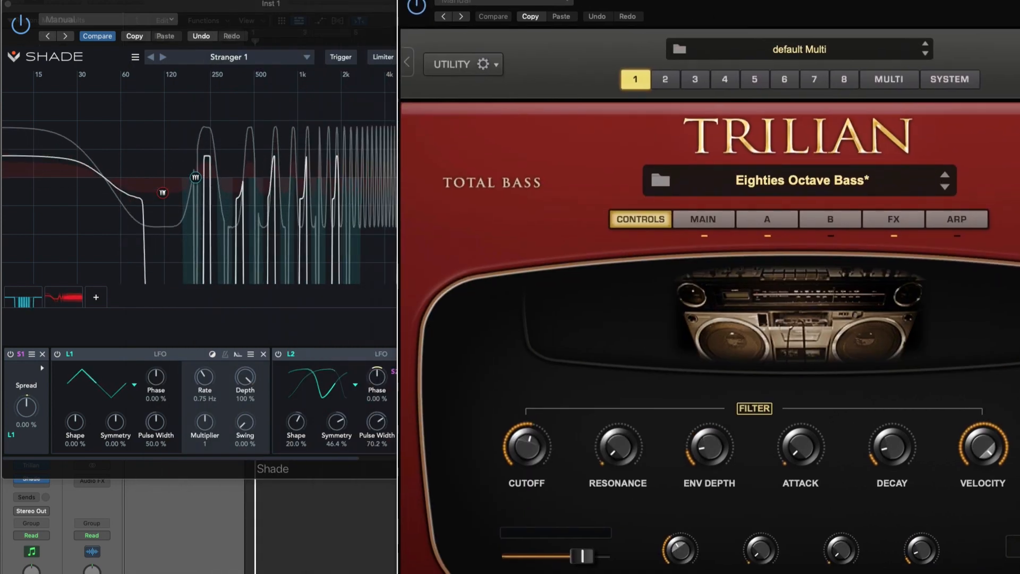
Replace the Inst 1 Shade window with the one from Inst 2 and arrange it beside Trilian
{"action": "left_click", "coordinate": [9, 4]}
{"action": "left_click", "coordinate": [32, 479]}
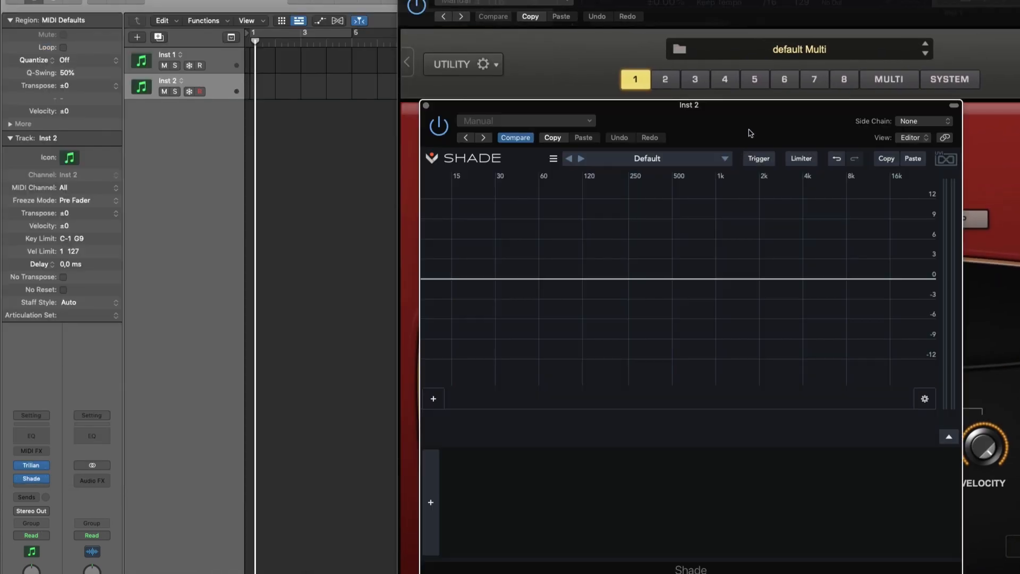
{"action": "left_click_drag", "start_coordinate": [750, 133], "coordinate": [337, 2]}
{"action": "left_click_drag", "start_coordinate": [743, 15], "coordinate": [906, 4]}
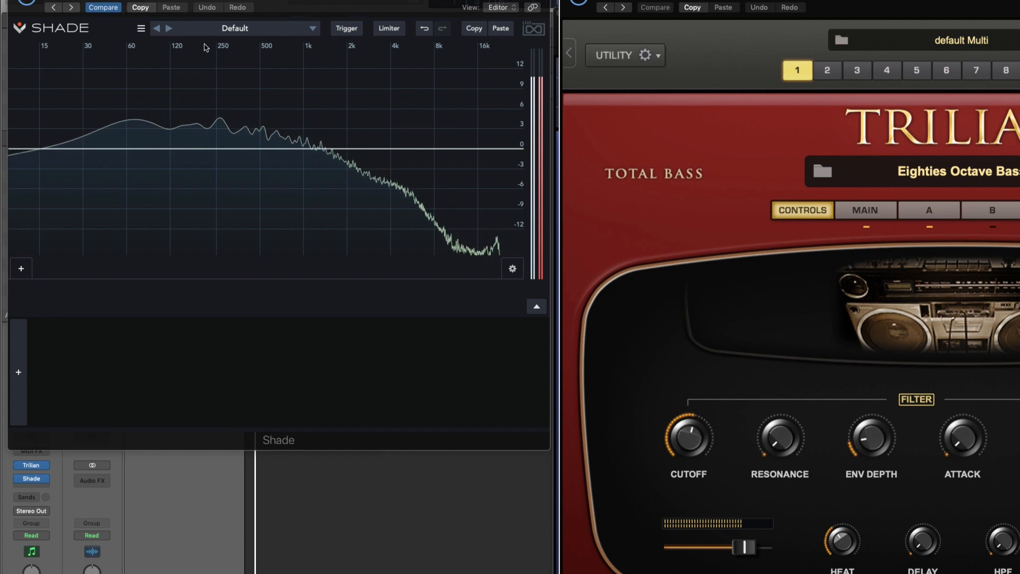
Load the Badass Line preset from the Animated Basic category
{"action": "left_click", "coordinate": [311, 32]}
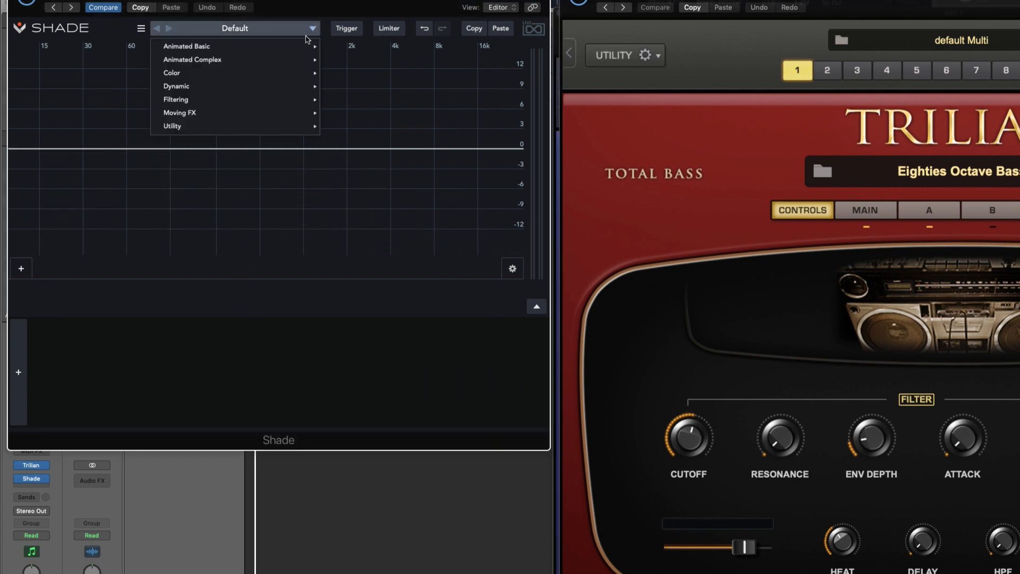
{"action": "mouse_move", "coordinate": [286, 52]}
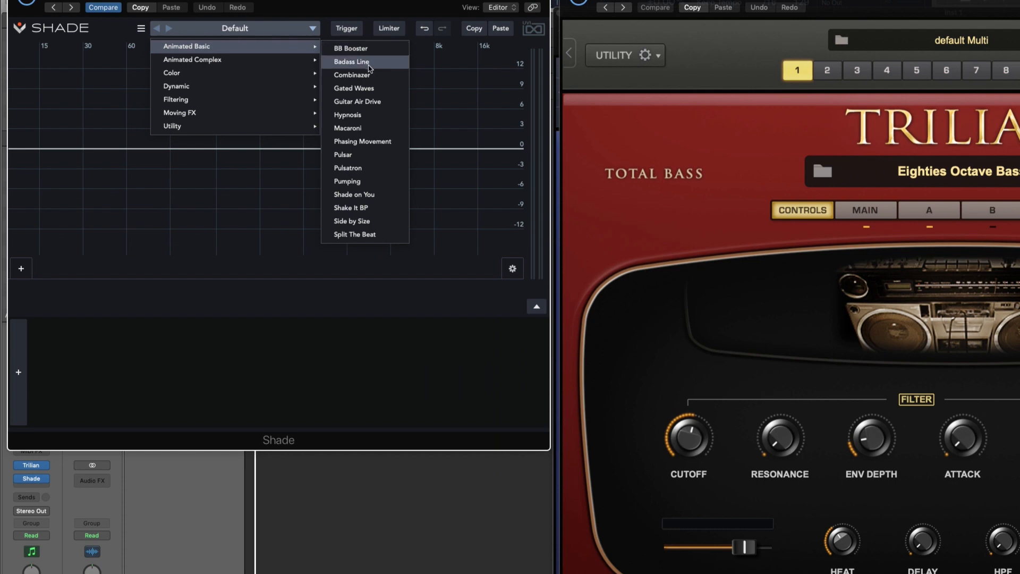
{"action": "left_click", "coordinate": [351, 61]}
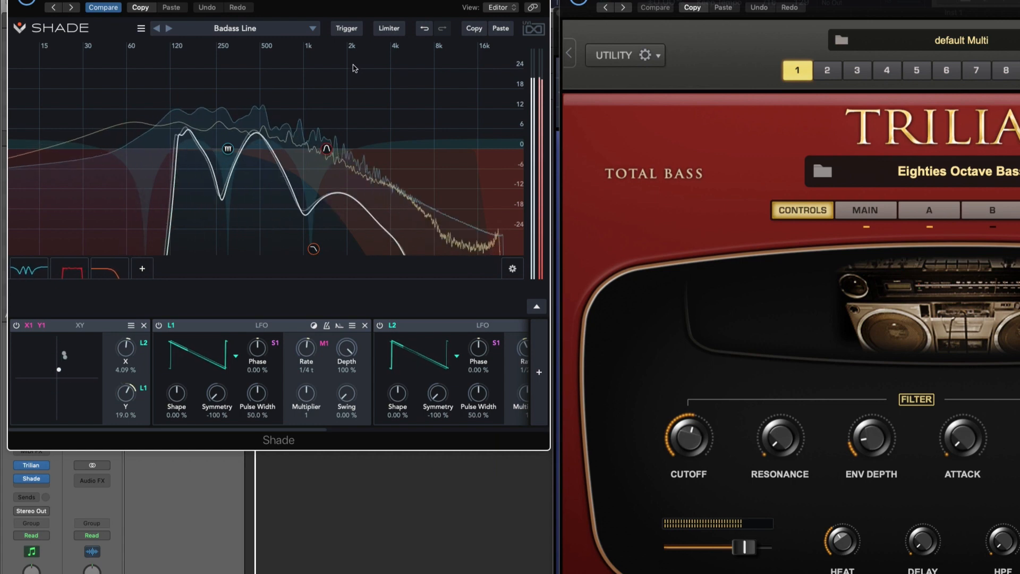
Load the Gated Waves preset from the Animated Basic category
{"action": "left_click", "coordinate": [242, 34]}
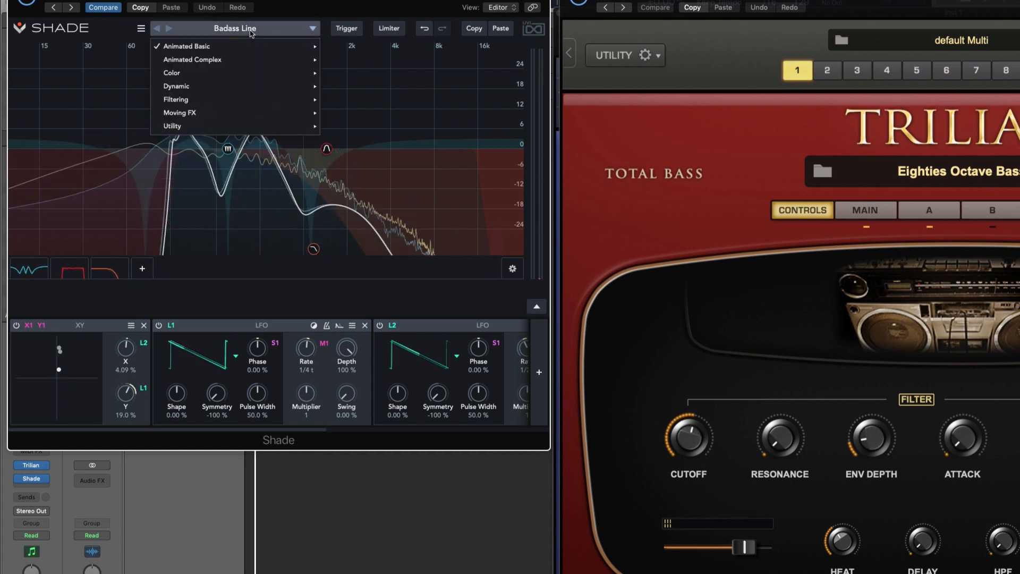
{"action": "mouse_move", "coordinate": [245, 48]}
{"action": "left_click", "coordinate": [373, 89]}
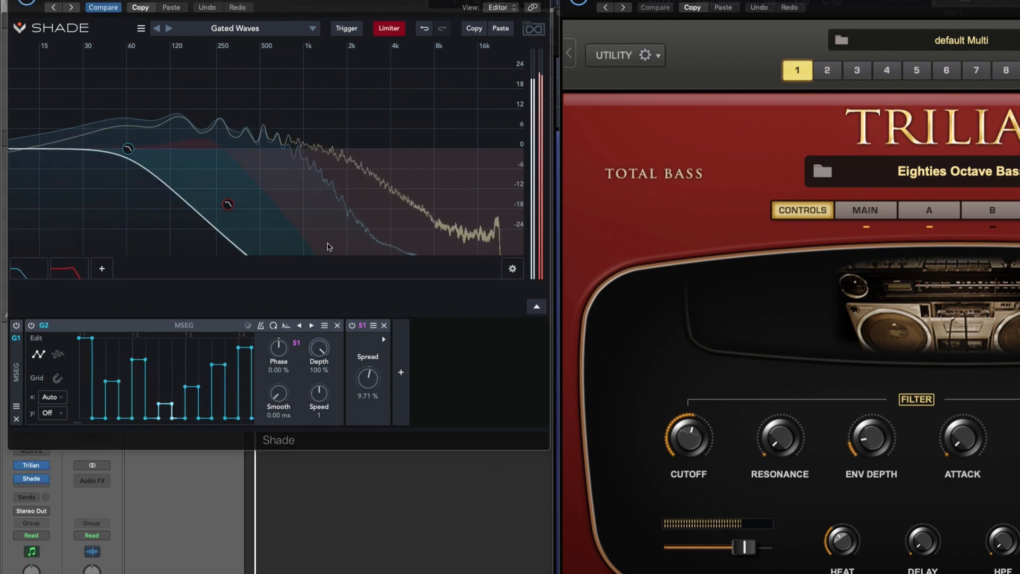
Check the ear guard limiter settings and audition the Gated Waves preset again
{"action": "left_click", "coordinate": [389, 30]}
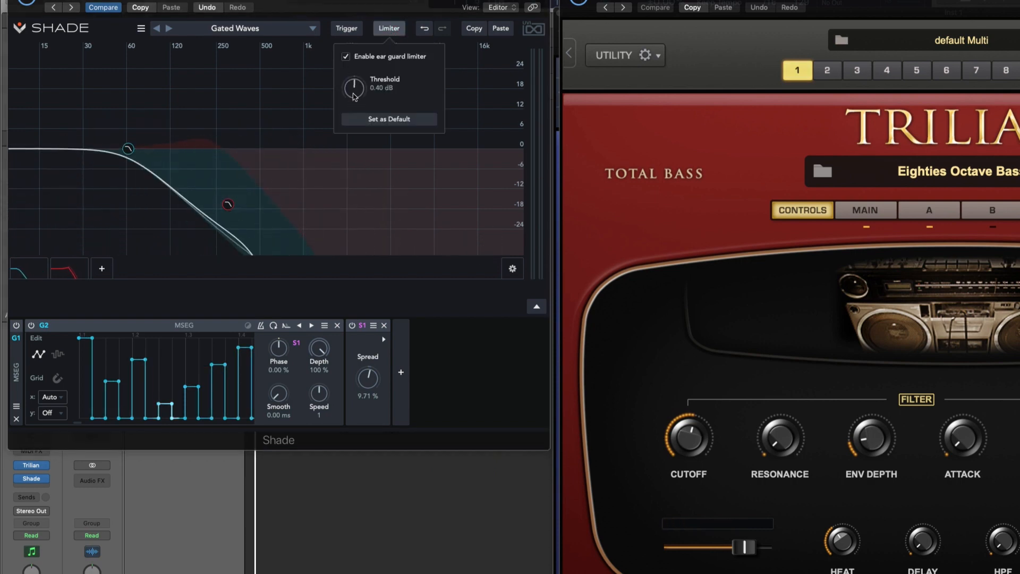
{"action": "left_click", "coordinate": [392, 32]}
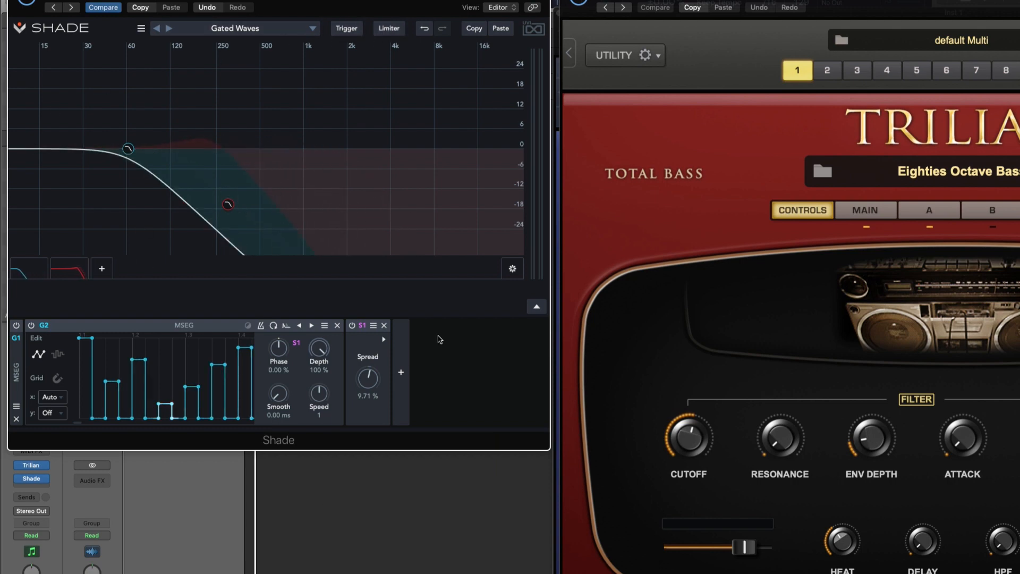
{"action": "key", "text": "space"}
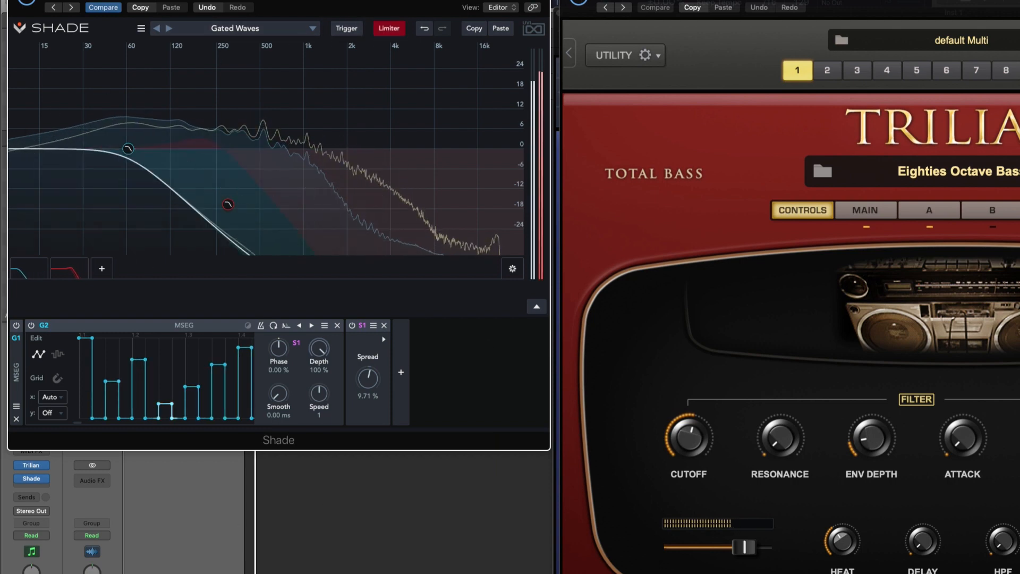
Lower the Eighties Octave Bass level in Trilian's mixer to about -5.92 dB and return to part 1
{"action": "key", "text": "space"}
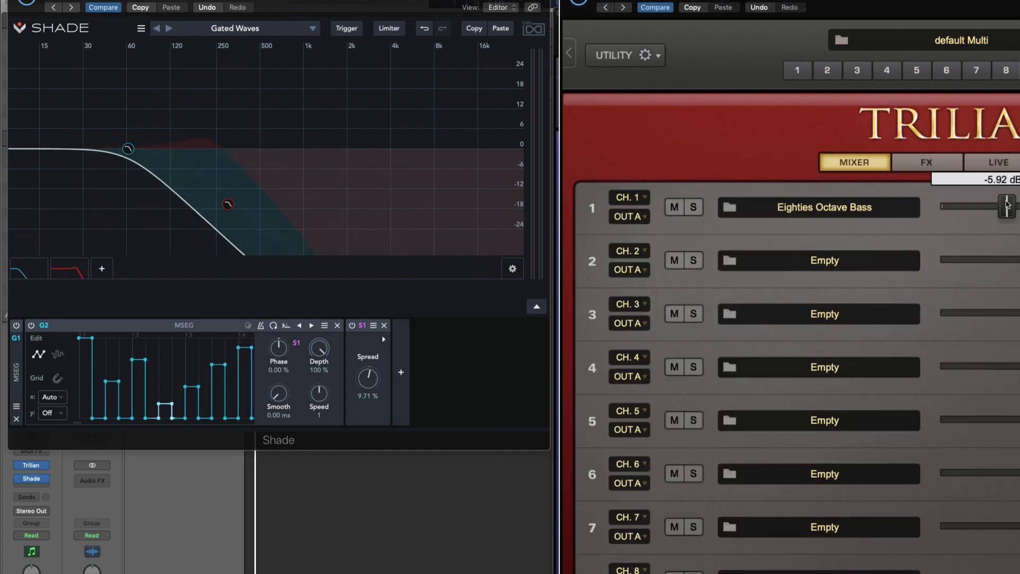
{"action": "left_click", "coordinate": [800, 71]}
{"action": "key", "text": "space"}
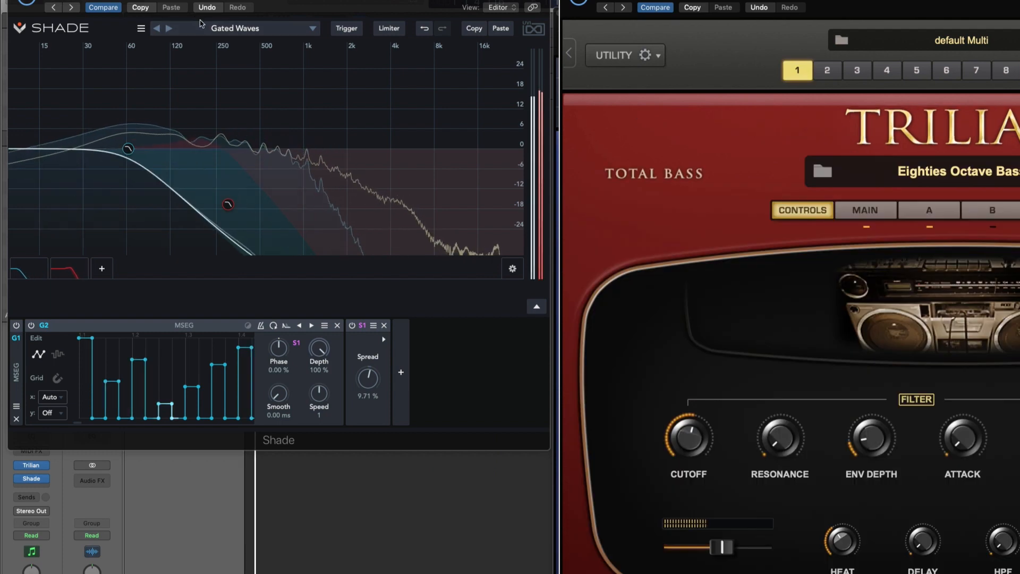
Step forward through the Animated Basic presets, auditioning Guitar Air Drive and Hypnosis
{"action": "left_click", "coordinate": [251, 30]}
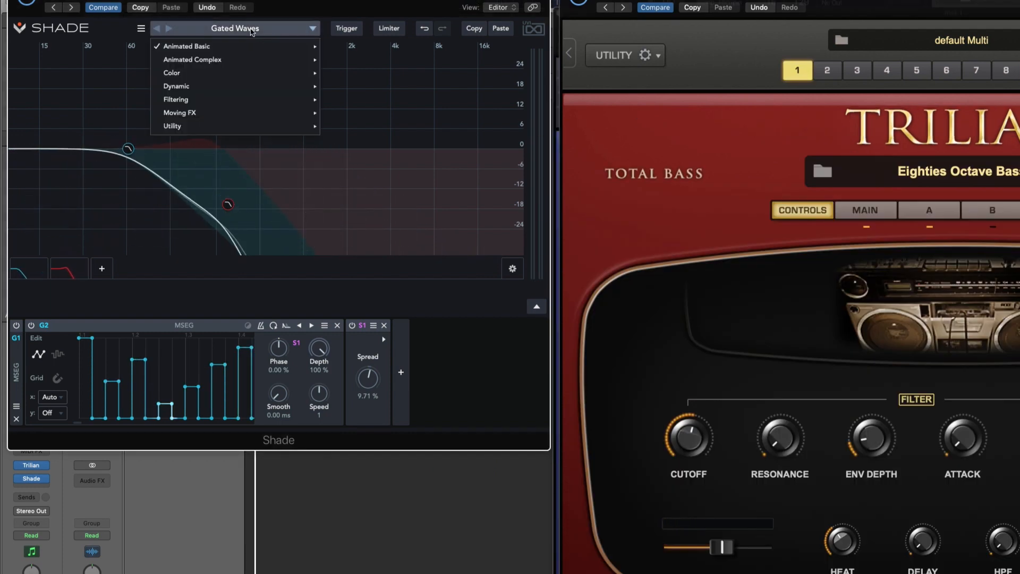
{"action": "left_click", "coordinate": [169, 30]}
{"action": "left_click", "coordinate": [169, 30]}
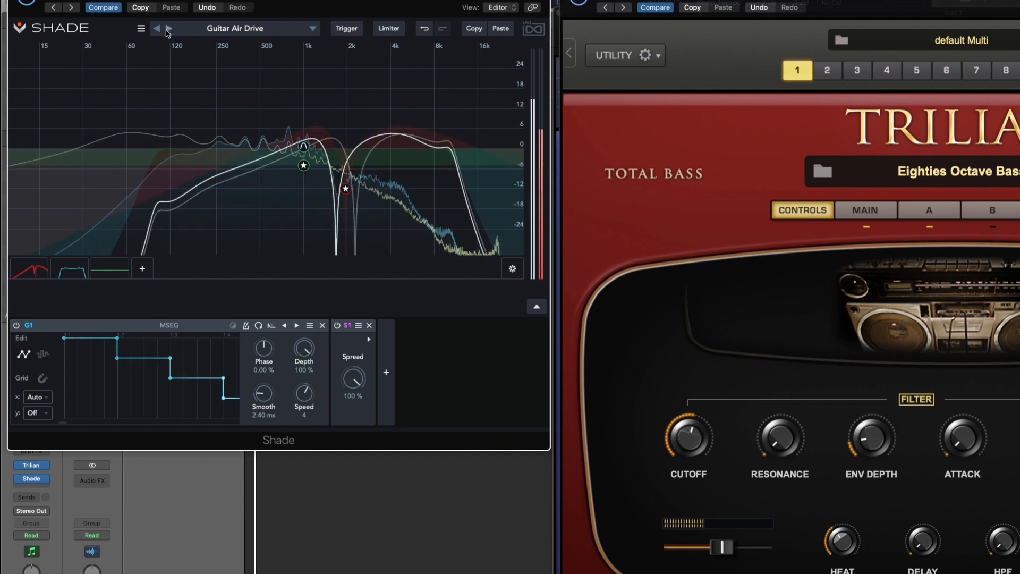
{"action": "left_click", "coordinate": [168, 30]}
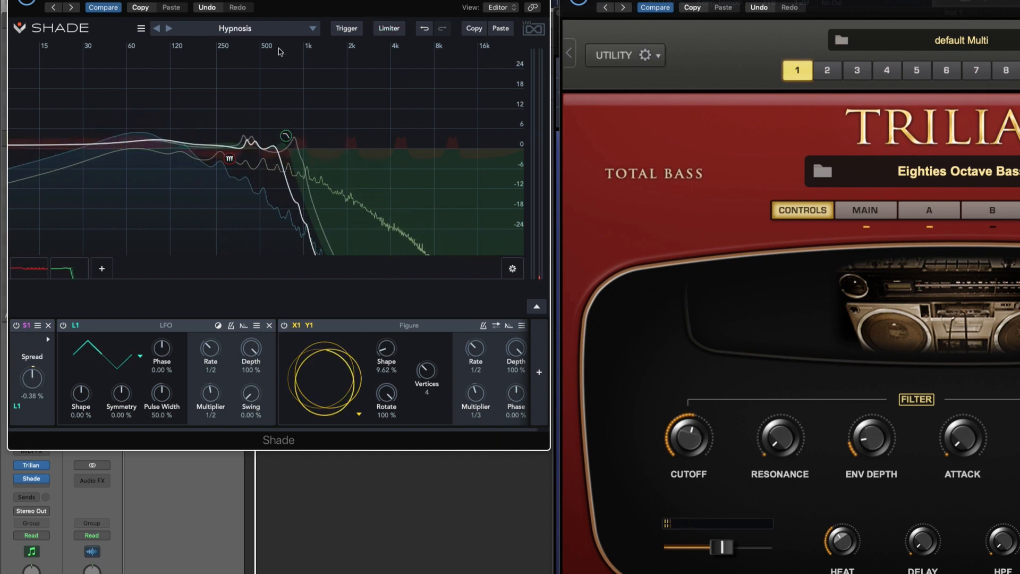
Load the Animated Bass preset from the Animated Complex category
{"action": "left_click", "coordinate": [302, 32]}
{"action": "mouse_move", "coordinate": [190, 63]}
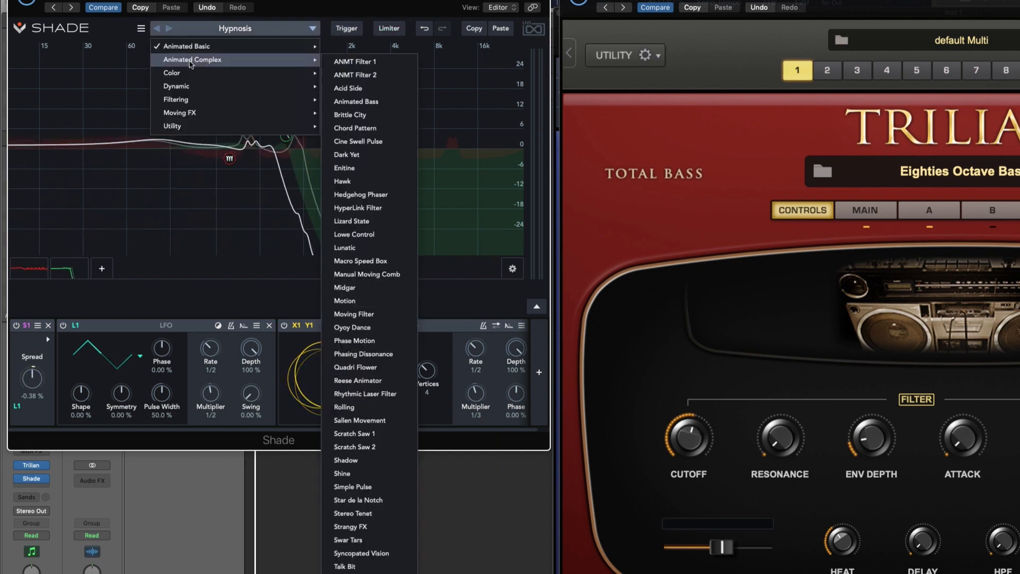
{"action": "left_click", "coordinate": [355, 102]}
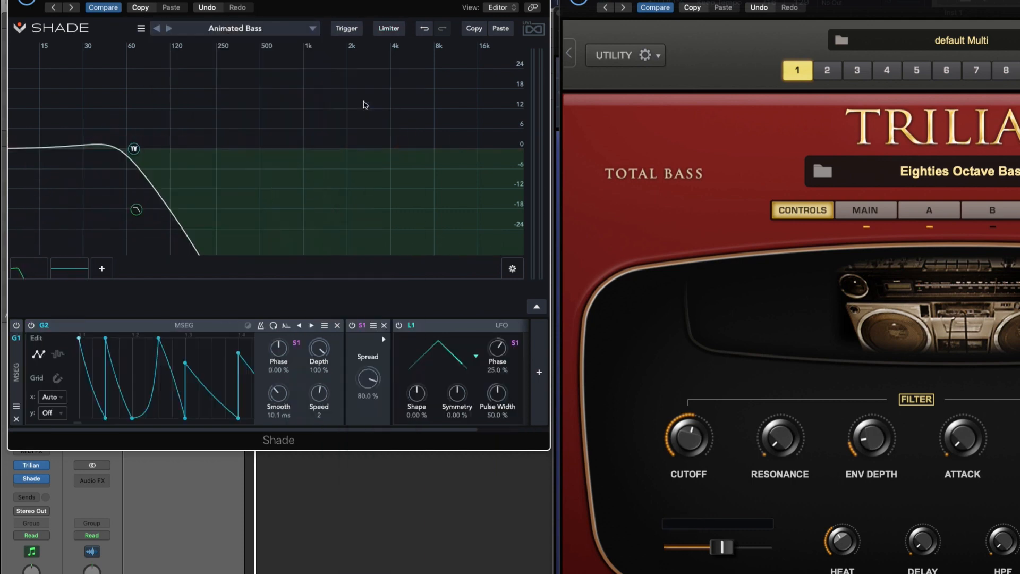
Audition the Animated Bass preset and compare it with the dry bass by bypassing and re-enabling Shade
{"action": "key", "text": "space"}
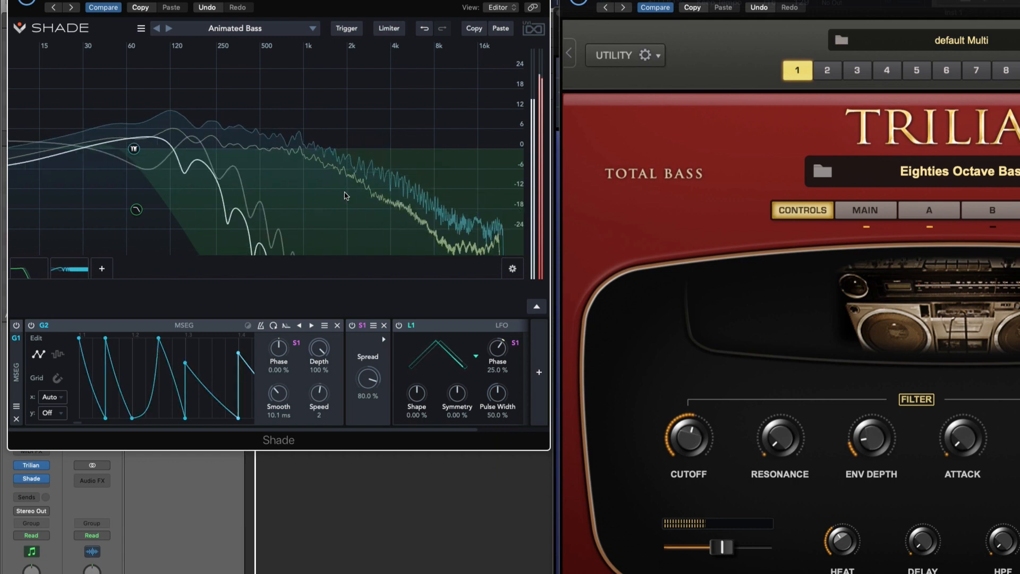
{"action": "left_click", "coordinate": [28, 2]}
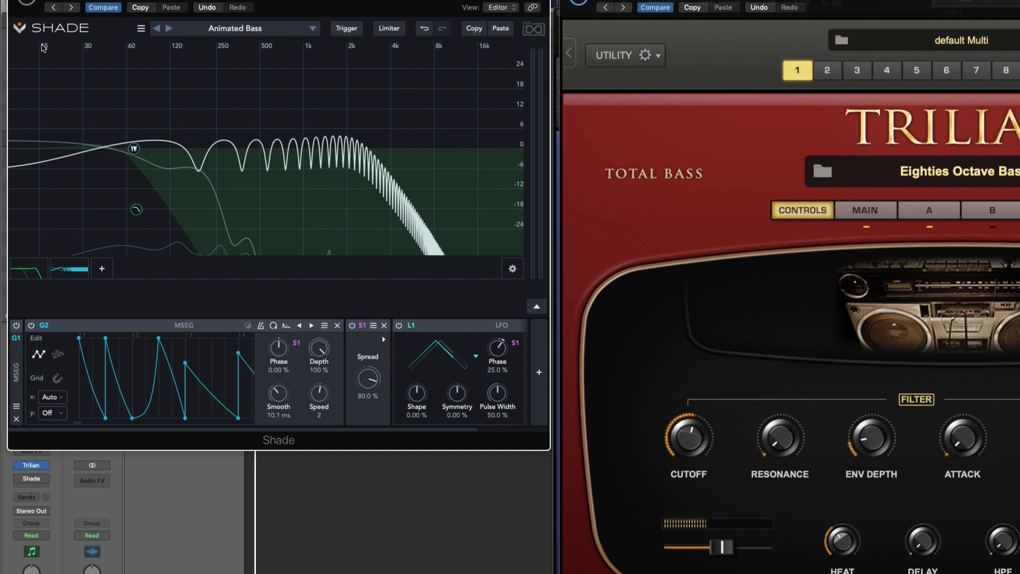
{"action": "left_click", "coordinate": [28, 2]}
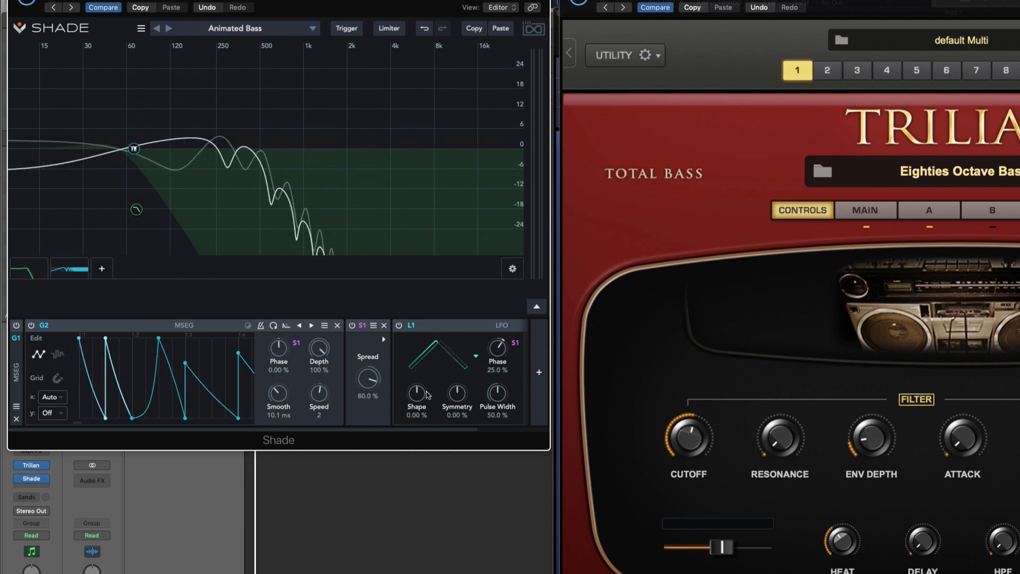
Review Shade's preset file options, such as Clear, Load and Save As, without choosing any
{"action": "left_click_drag", "start_coordinate": [428, 430], "coordinate": [334, 418]}
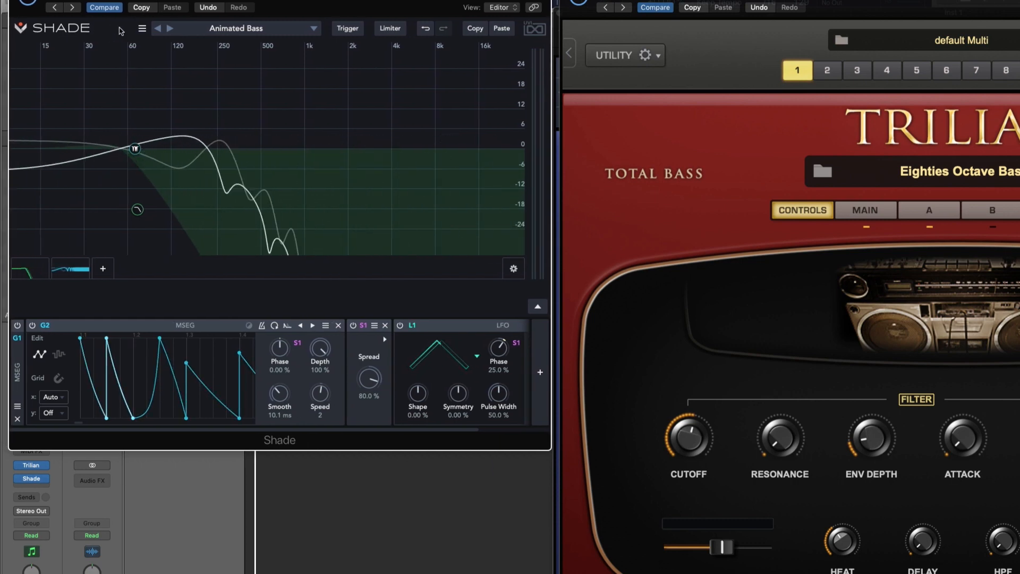
{"action": "left_click", "coordinate": [142, 28]}
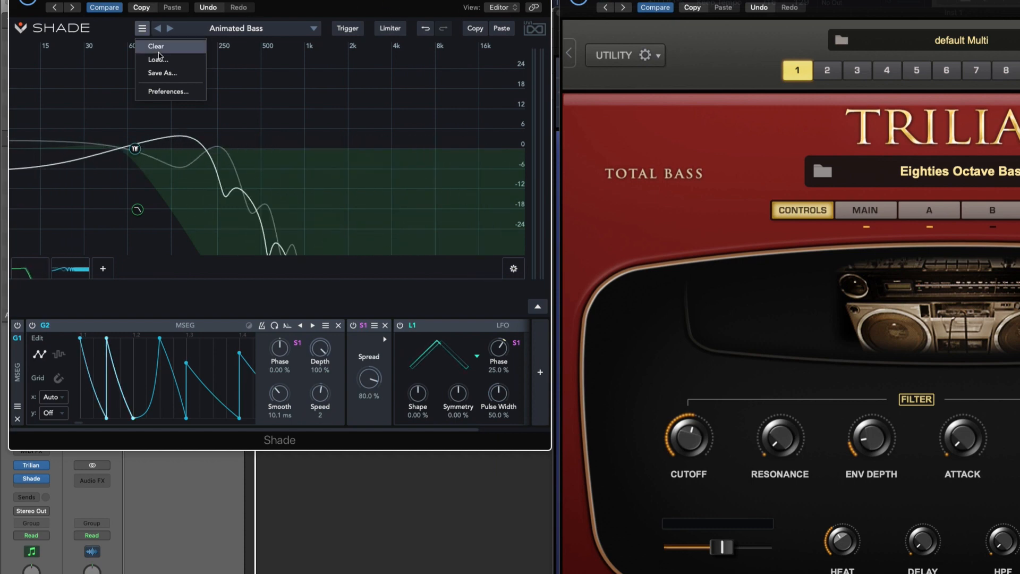
{"action": "left_click", "coordinate": [330, 103]}
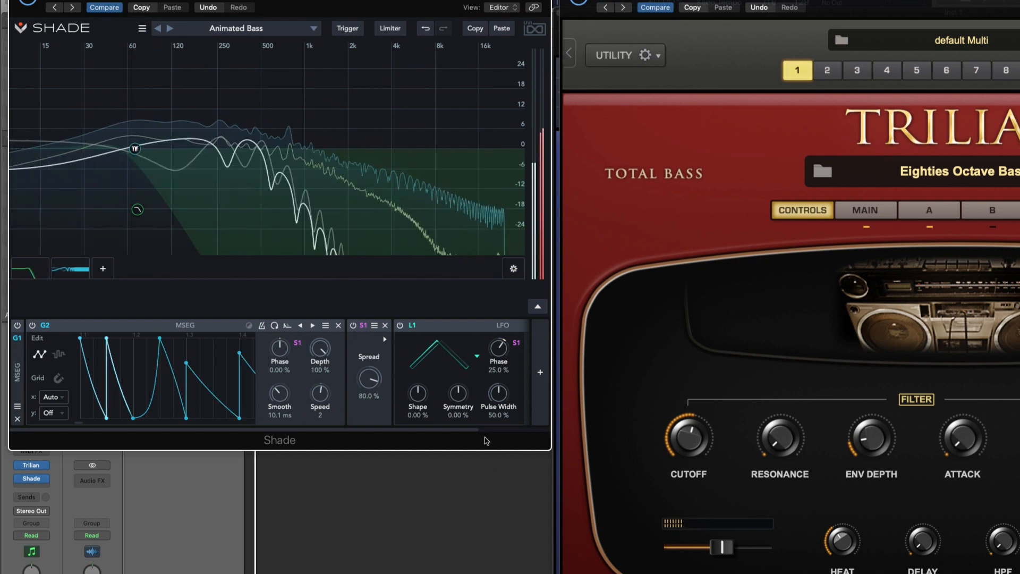
Set the L1 LFO's depth to 74.5 %
{"action": "scroll", "coordinate": [404, 436], "scroll_direction": "right", "scroll_amount": 5}
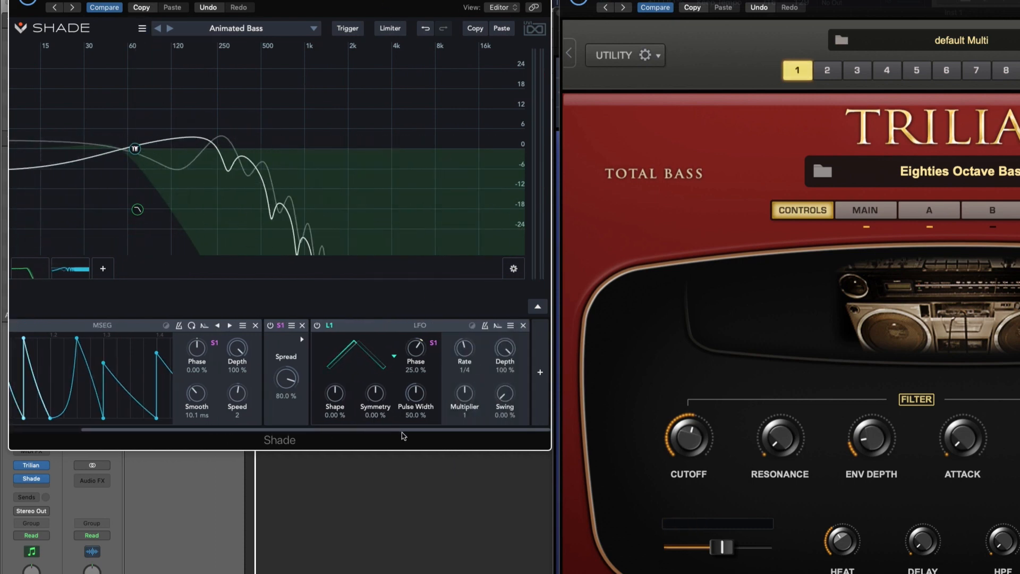
{"action": "left_click_drag", "start_coordinate": [505, 349], "coordinate": [504, 371]}
{"action": "left_click_drag", "start_coordinate": [456, 436], "coordinate": [480, 427]}
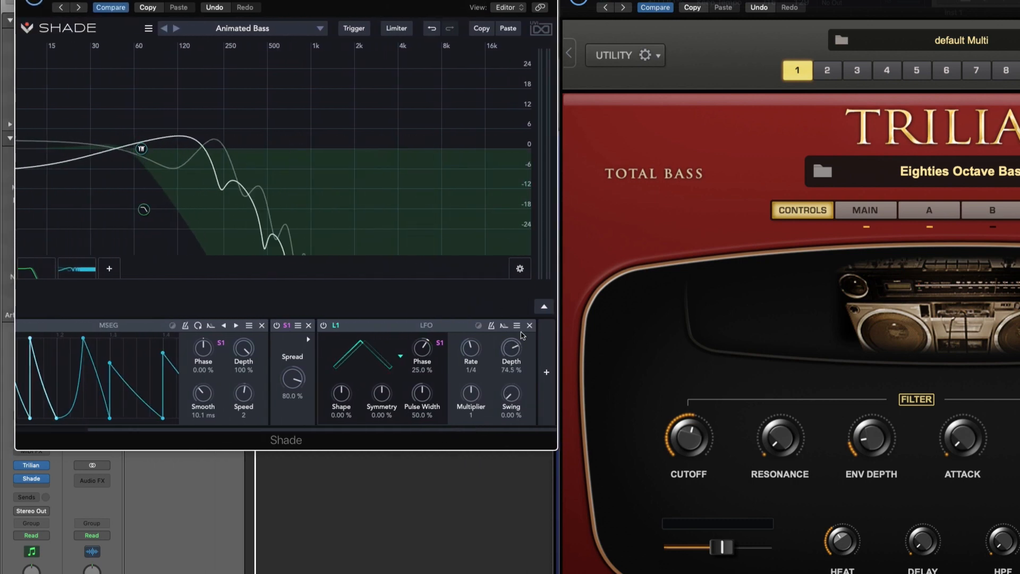
Toggle the lower modulation area's display and bring up Shade's version screen
{"action": "left_click", "coordinate": [543, 307]}
{"action": "left_click", "coordinate": [544, 306]}
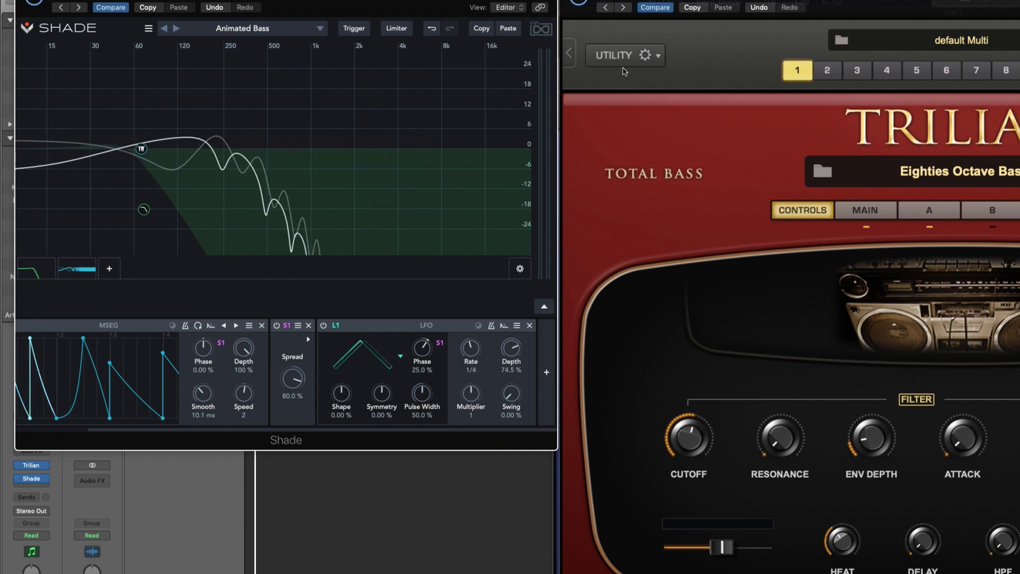
{"action": "left_click", "coordinate": [548, 32]}
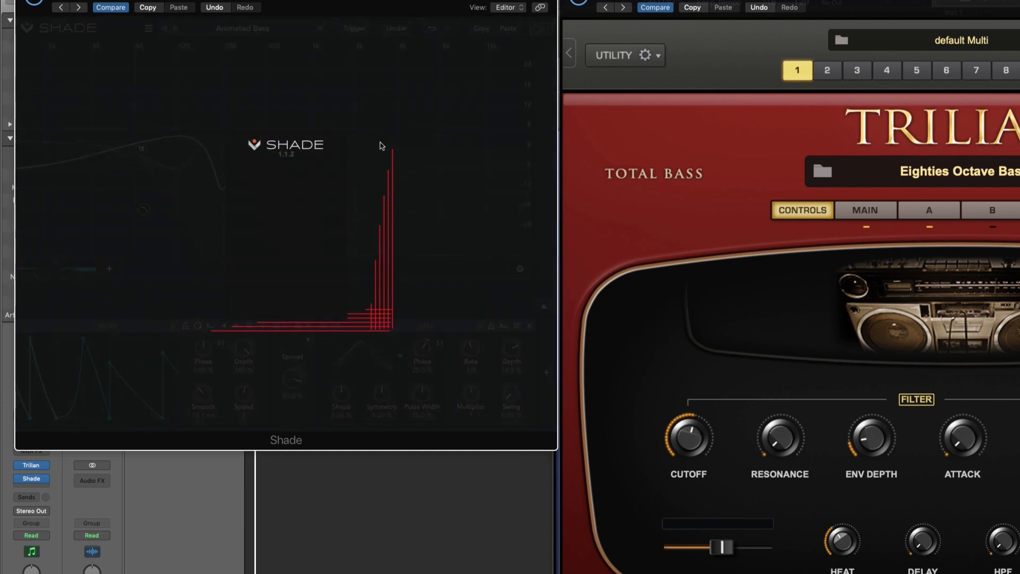
Dismiss the version screen and load the Dynamic Crusher preset from the Dynamic category to audition it on the bass
{"action": "left_click", "coordinate": [381, 144]}
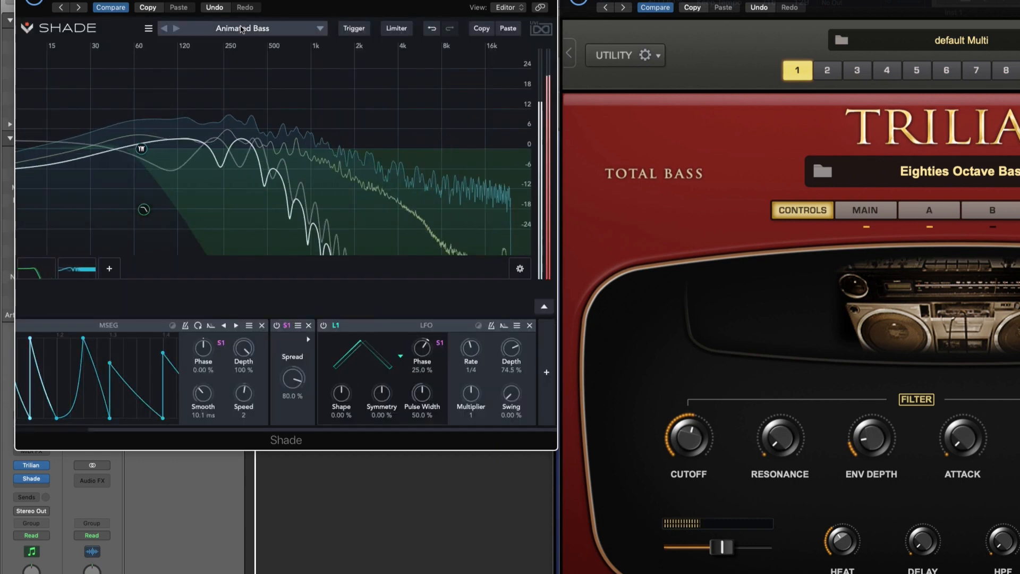
{"action": "left_click", "coordinate": [149, 28]}
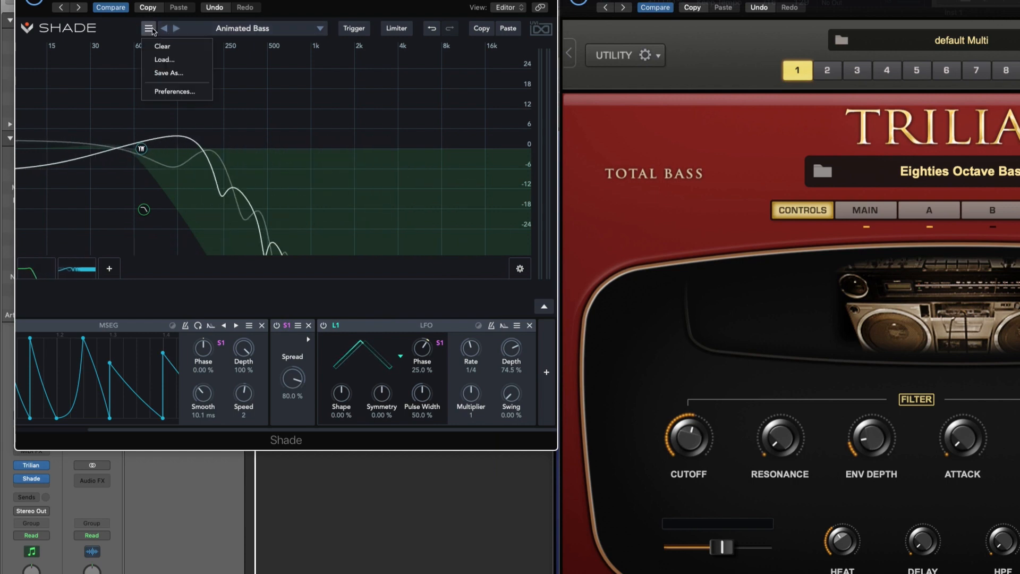
{"action": "left_click", "coordinate": [299, 33]}
{"action": "left_click", "coordinate": [297, 29]}
{"action": "mouse_move", "coordinate": [261, 97]}
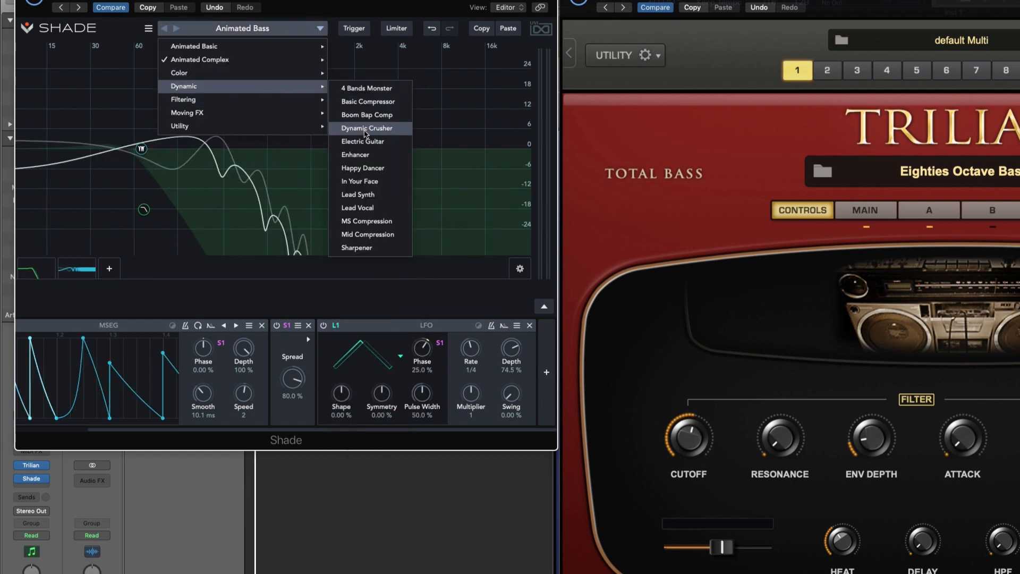
{"action": "left_click", "coordinate": [366, 130]}
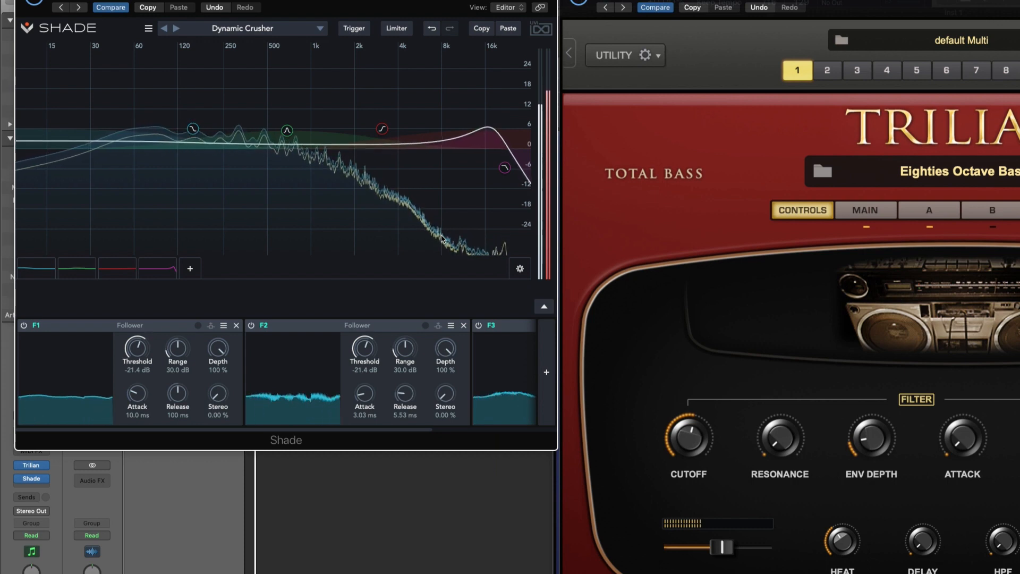
Load the Auto Wah preset from the Filtering category to audition it on the bass
{"action": "left_click", "coordinate": [234, 29]}
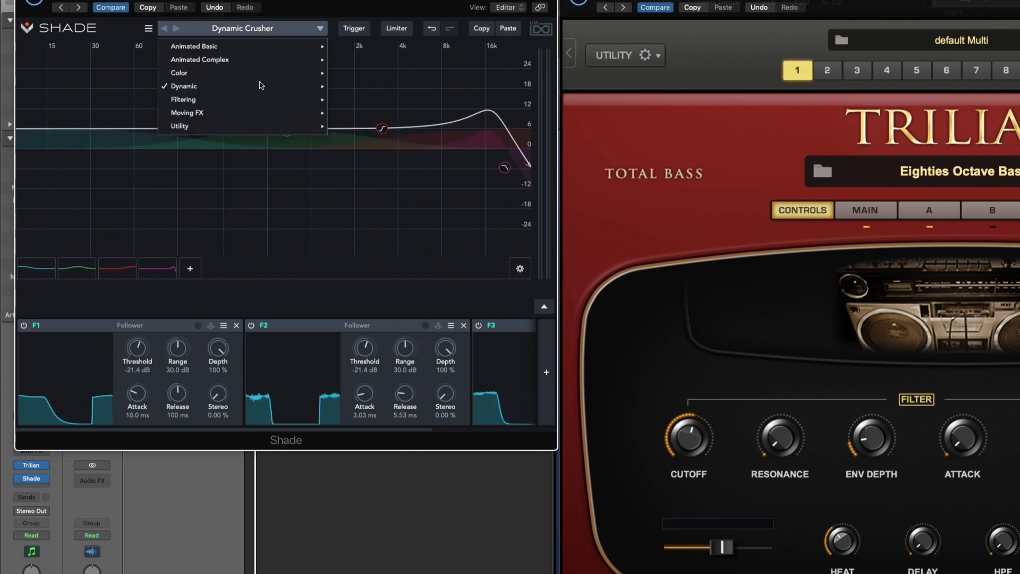
{"action": "mouse_move", "coordinate": [261, 99]}
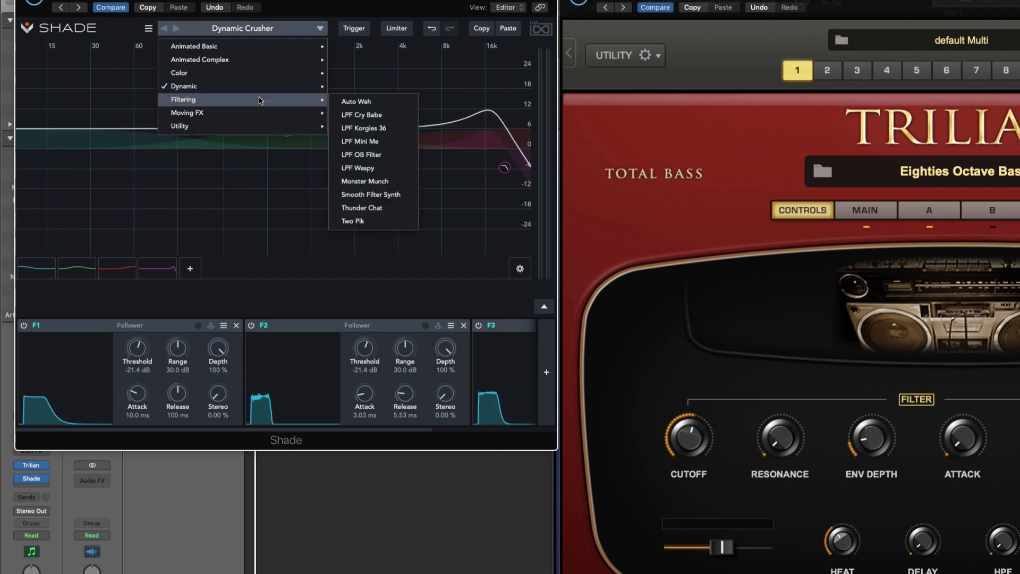
{"action": "left_click", "coordinate": [384, 103]}
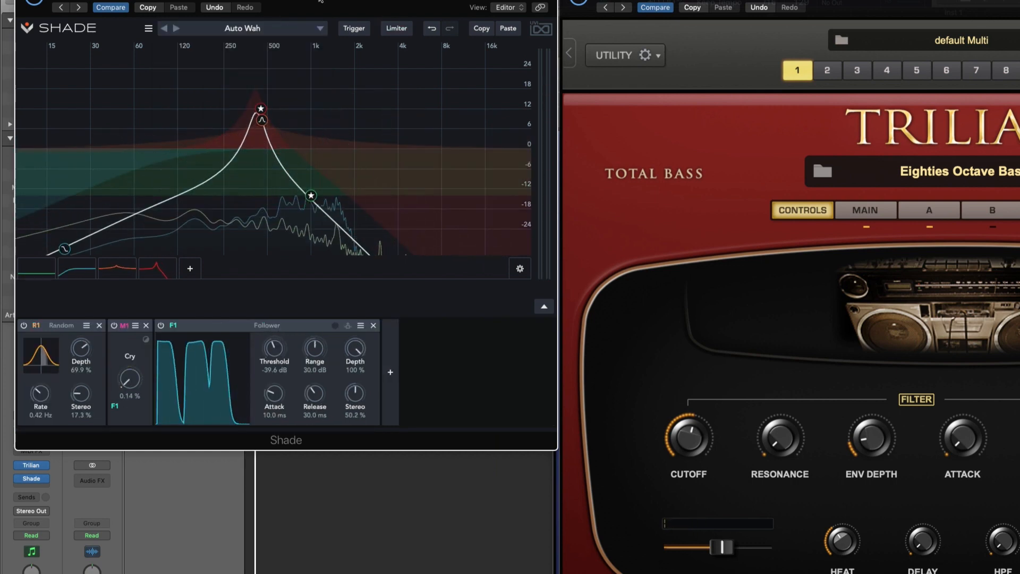
Load the Big Wave Flanger preset from the Moving FX category to audition it on the bass
{"action": "left_click", "coordinate": [239, 28]}
{"action": "mouse_move", "coordinate": [261, 113]}
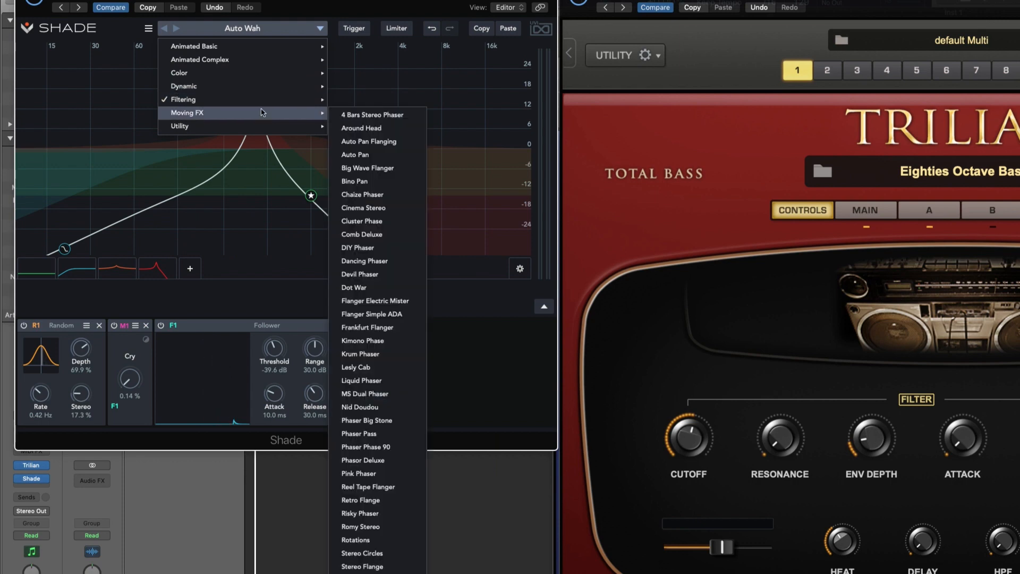
{"action": "left_click", "coordinate": [389, 167]}
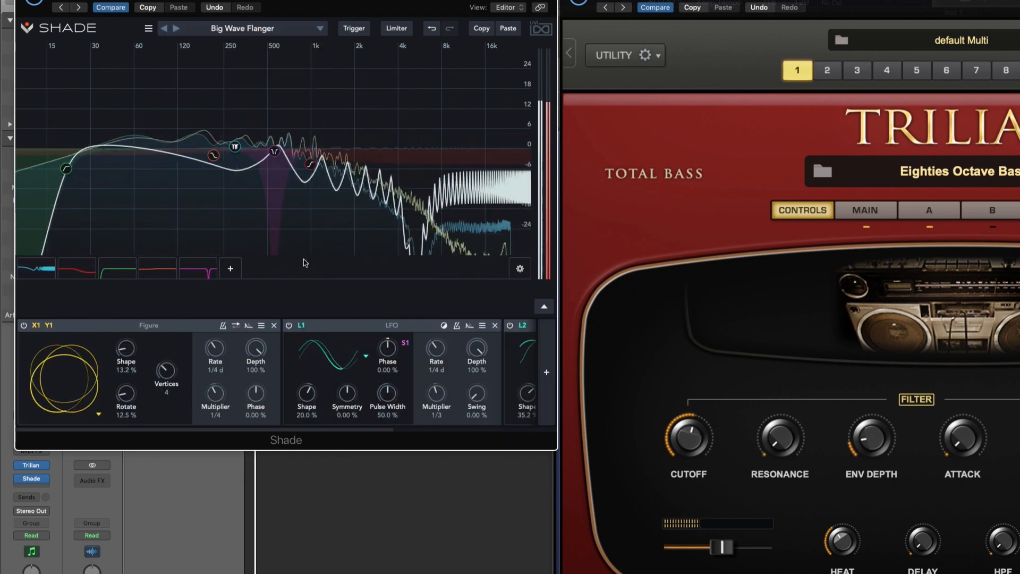
Adjust the flanger's modulation by setting the Figure modulator's depth to 51.5 % with 3 vertices and the L1 rate to 1/2 d
{"action": "left_click_drag", "start_coordinate": [253, 348], "coordinate": [254, 403]}
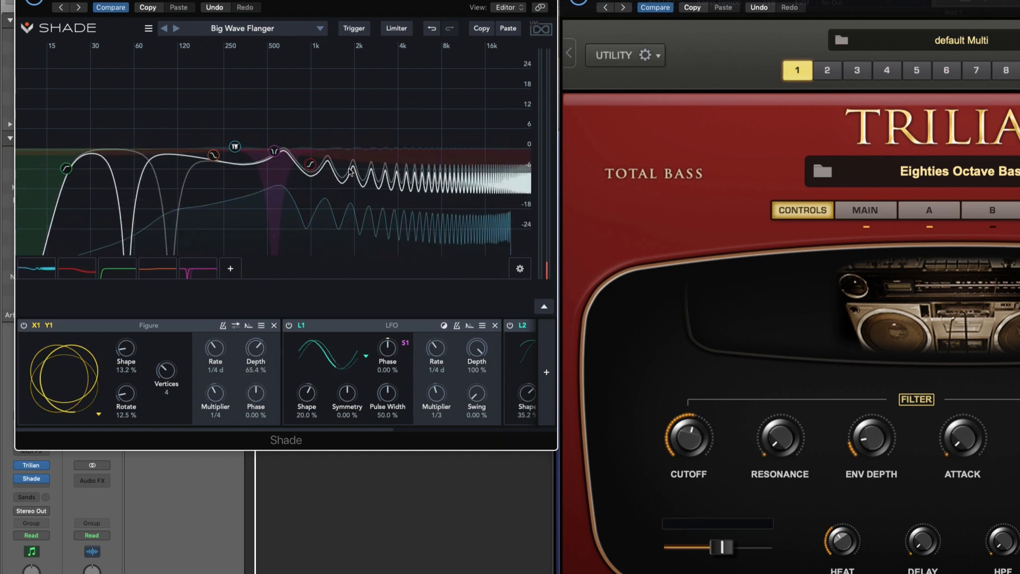
{"action": "left_click", "coordinate": [404, 29]}
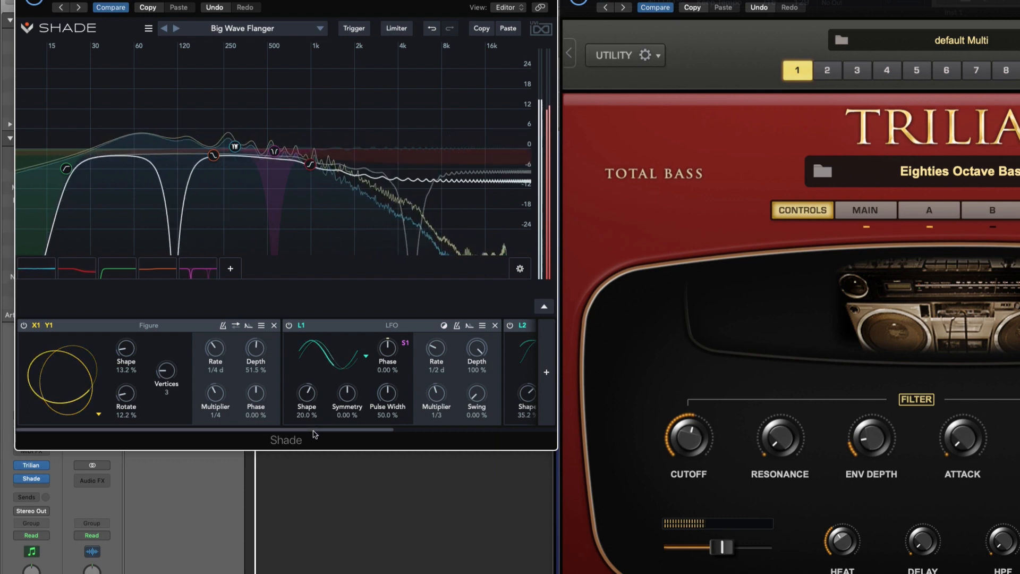
Set the S1 modulator's spread to -12.4 % and compare the flanged bass with the dry sound by bypassing Shade
{"action": "left_click_drag", "start_coordinate": [297, 443], "coordinate": [490, 444]}
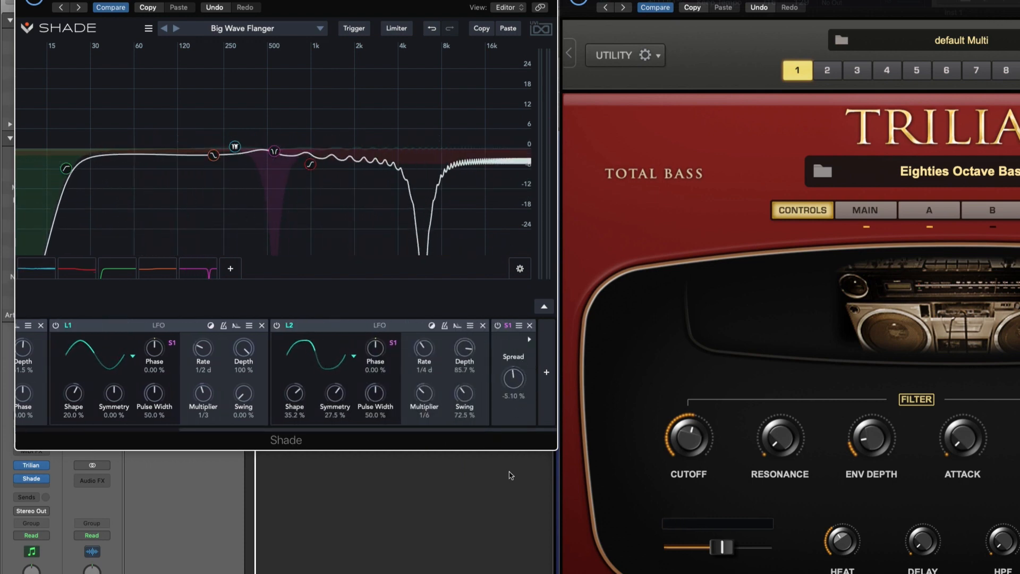
{"action": "left_click_drag", "start_coordinate": [521, 368], "coordinate": [518, 381]}
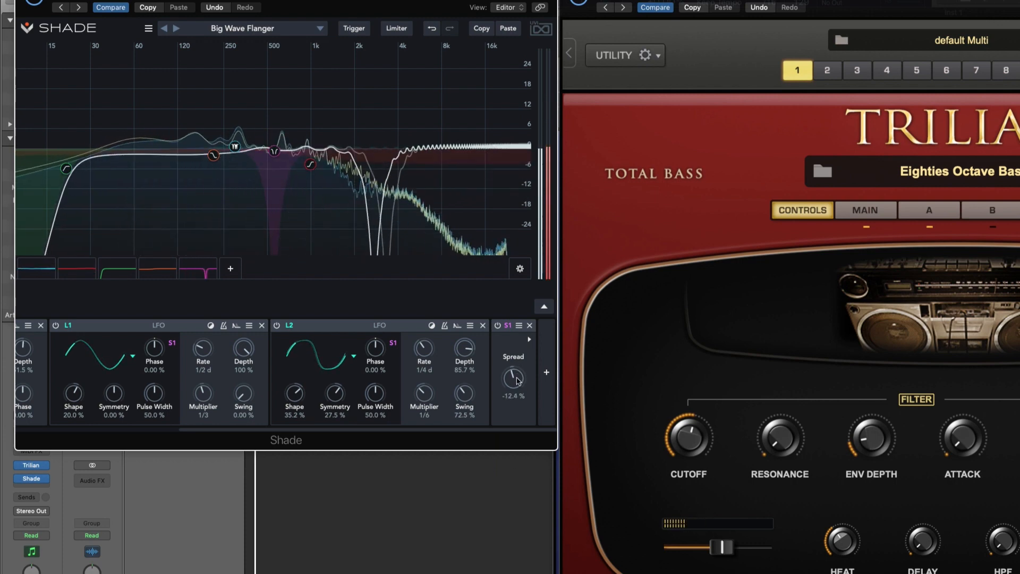
{"action": "left_click", "coordinate": [34, 1]}
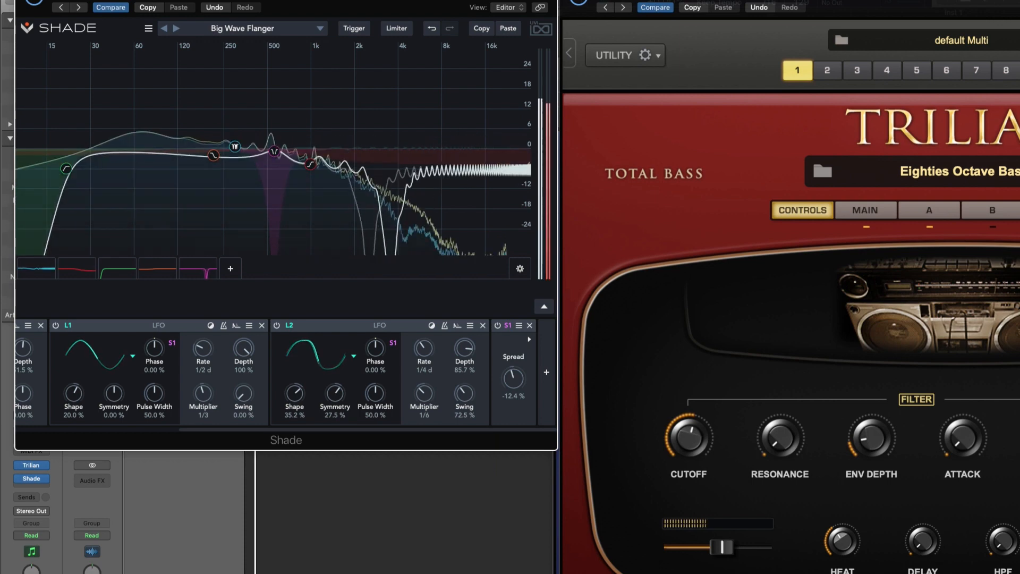
Audition the Lizard State preset from the Animated Complex category on the bass and stop playback
{"action": "left_click", "coordinate": [242, 28]}
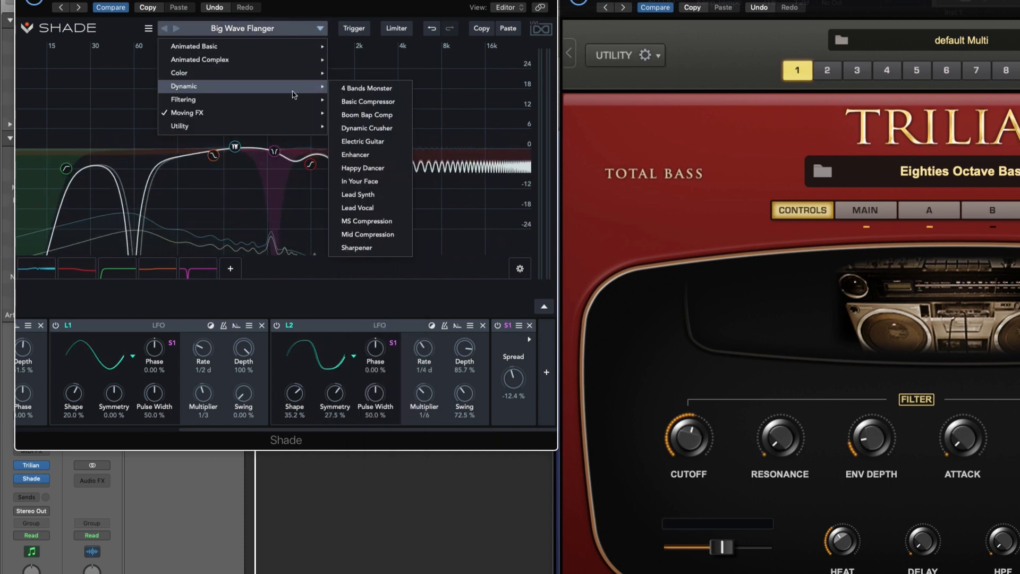
{"action": "mouse_move", "coordinate": [304, 67]}
{"action": "left_click", "coordinate": [371, 109]}
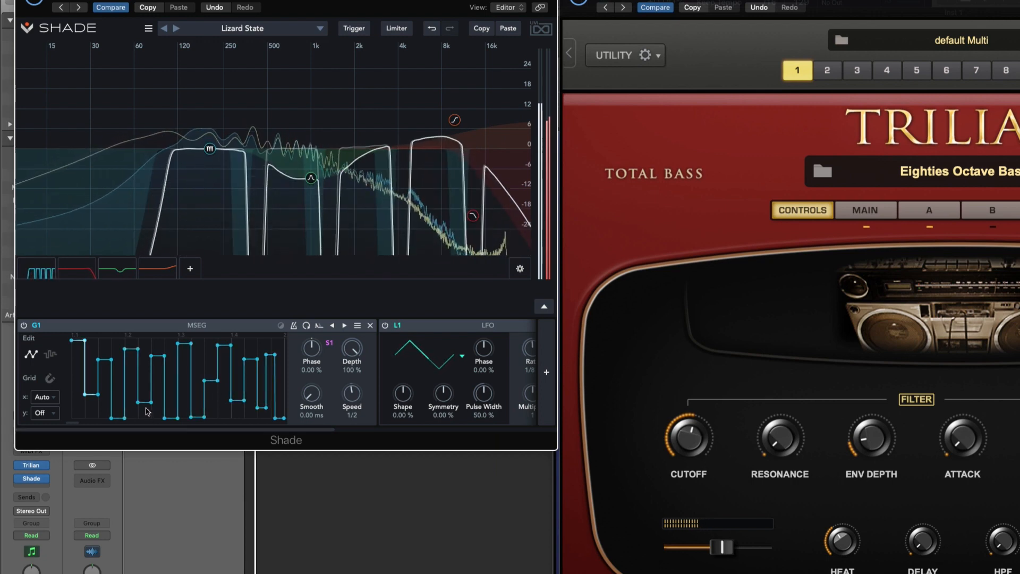
{"action": "key", "text": "space"}
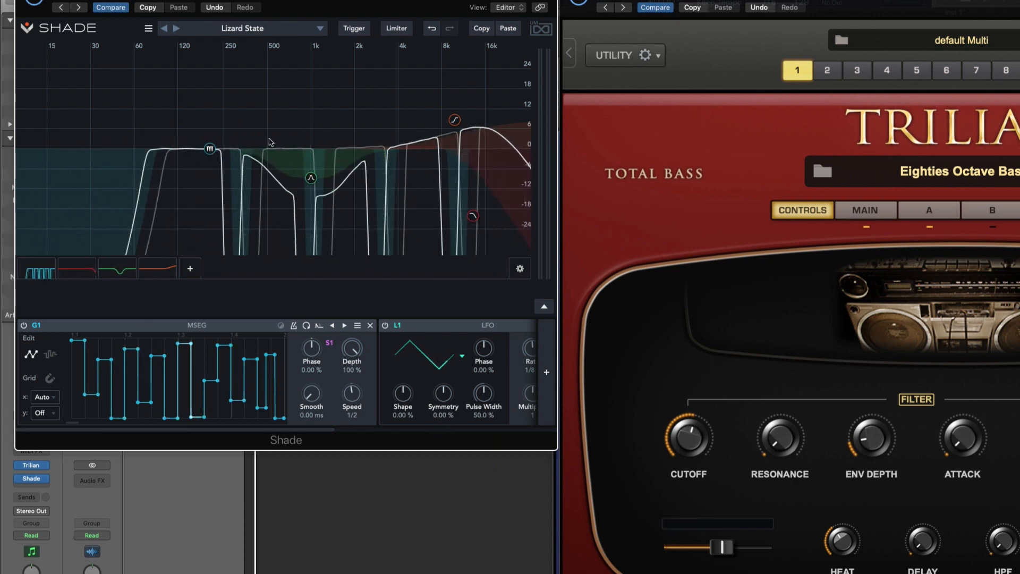
{"action": "left_click", "coordinate": [321, 28]}
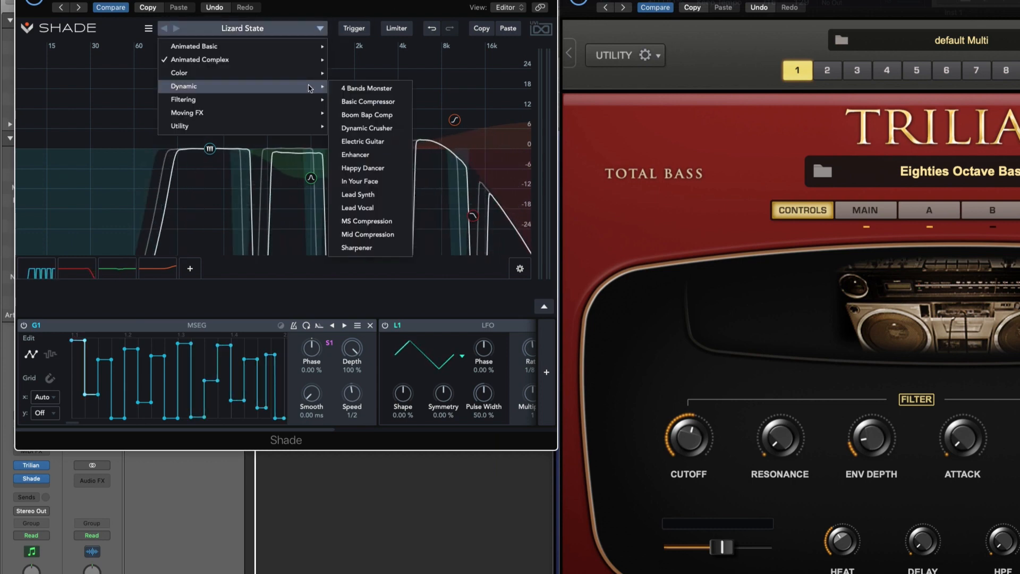
{"action": "left_click", "coordinate": [306, 32]}
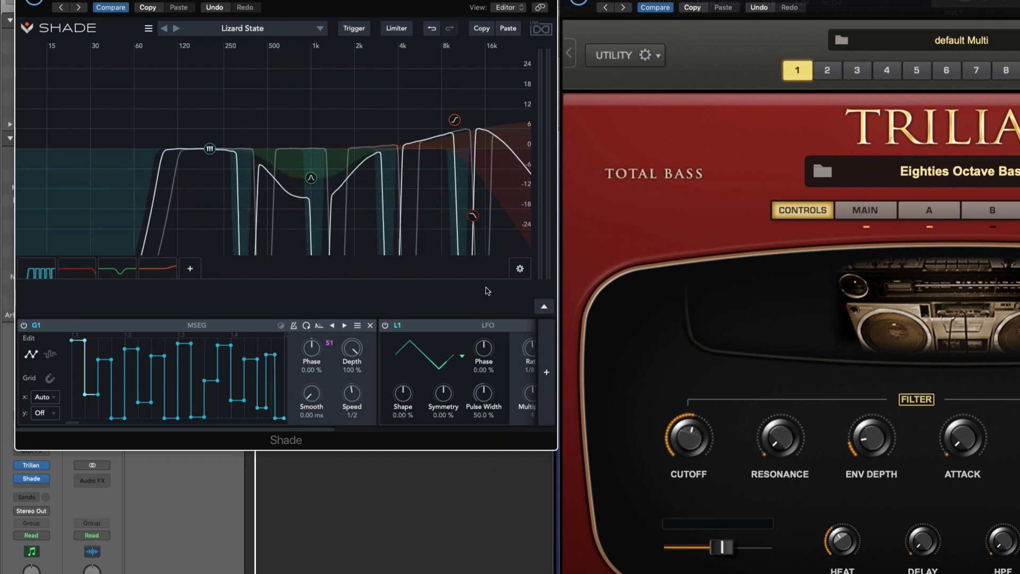
{"action": "left_click_drag", "start_coordinate": [308, 430], "coordinate": [235, 426]}
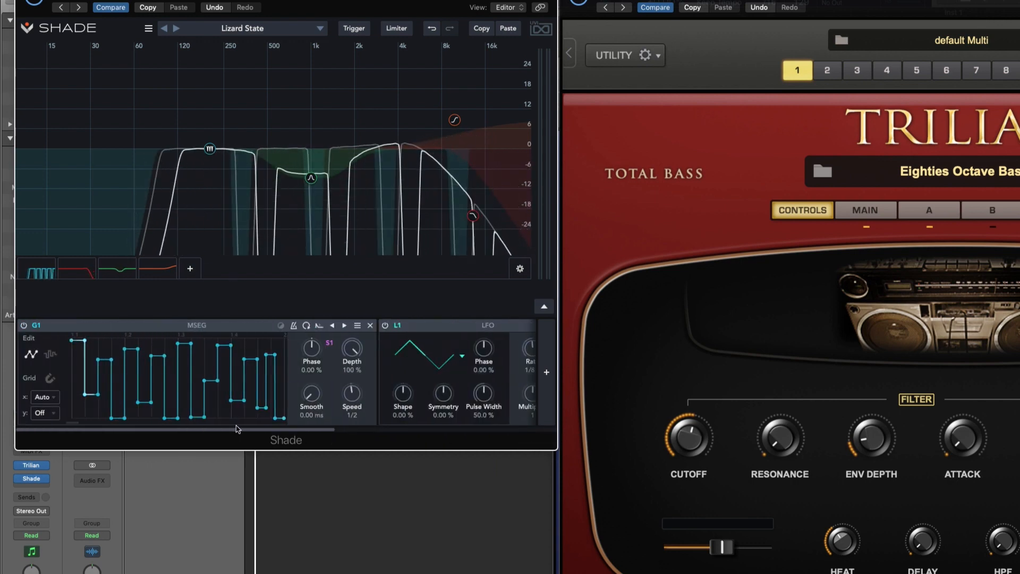